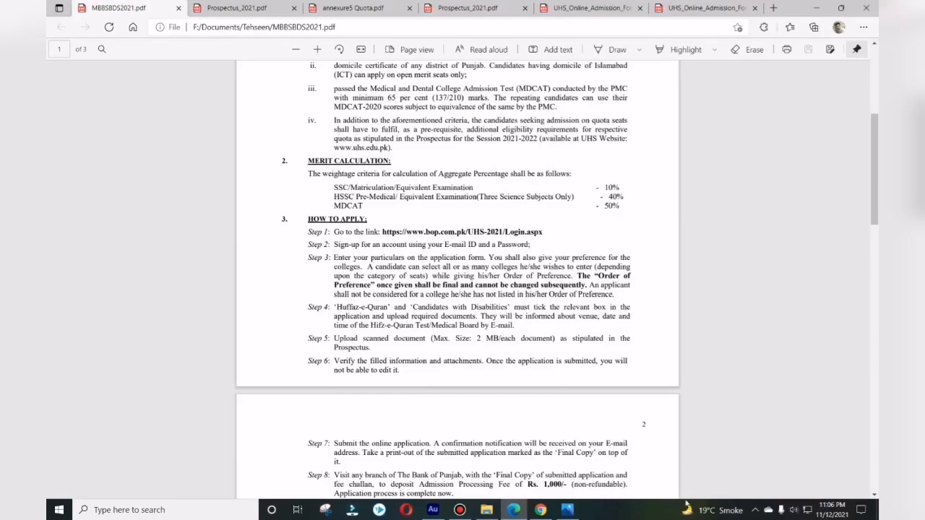
# Review the admission notice PDF and page 50 of Prospectus_2021.pdf, then return to the UHS website in Chrome
pyautogui.click(540, 510)
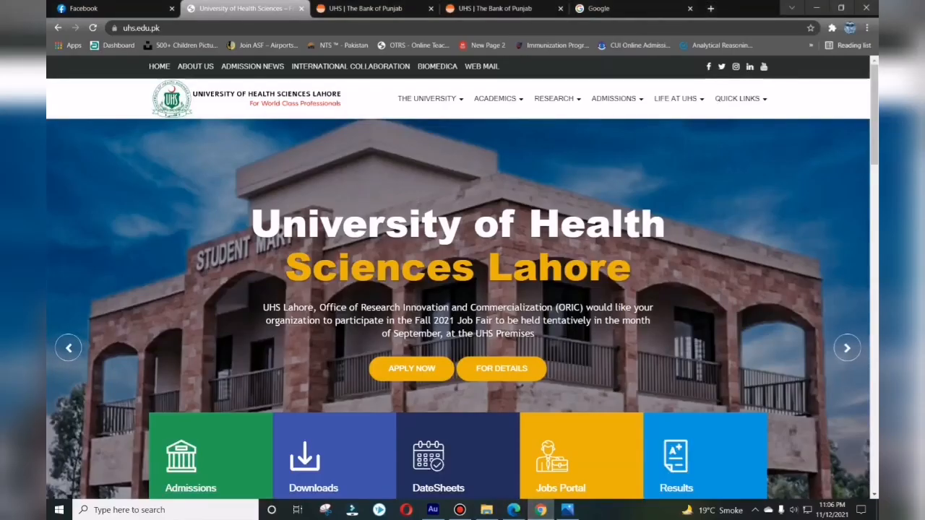
pyautogui.click(514, 510)
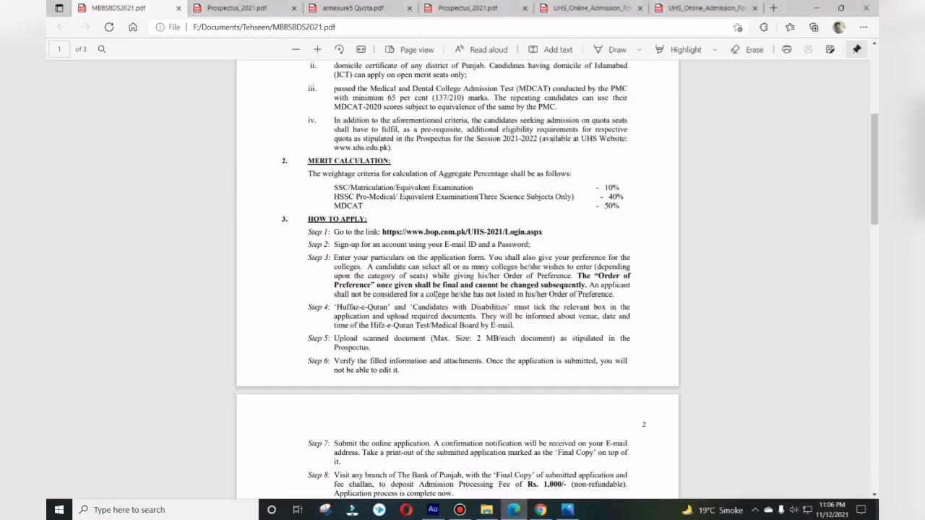
pyautogui.scroll(4, 498, 277)
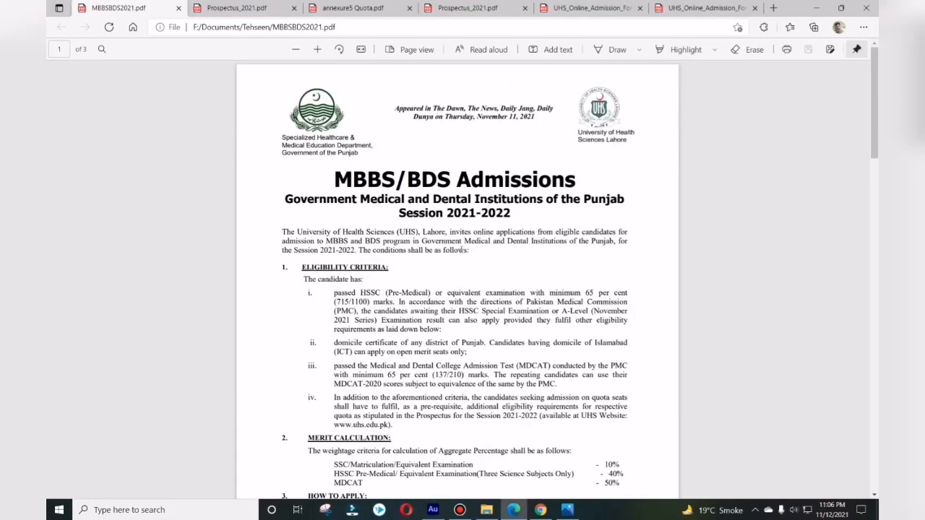
pyautogui.scroll(-12, 460, 250)
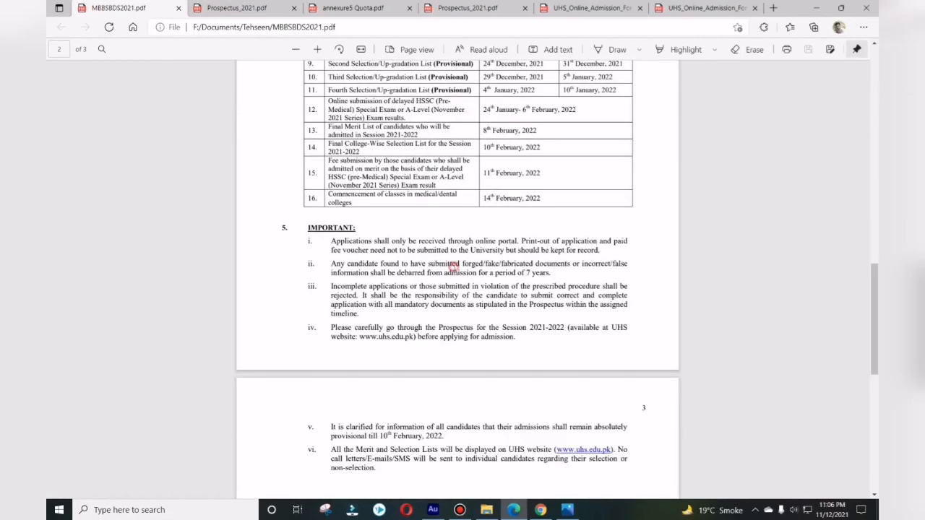
pyautogui.click(233, 13)
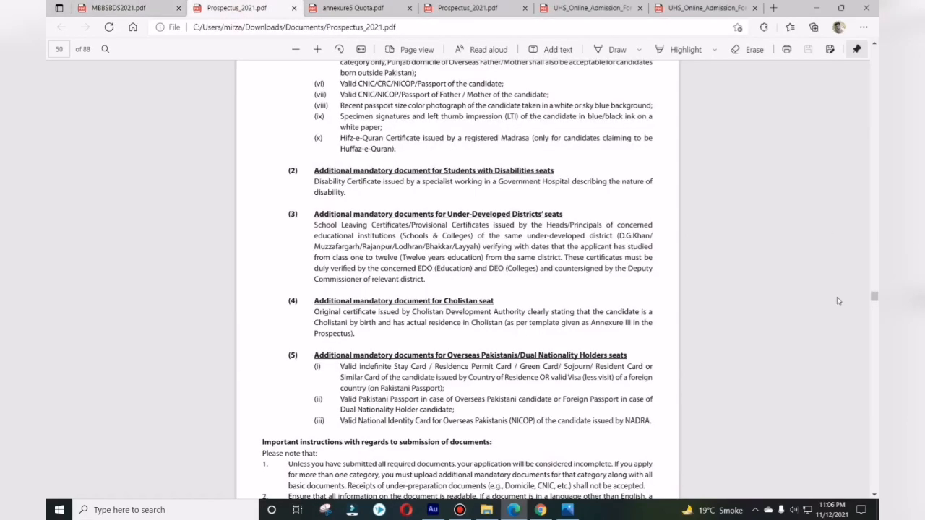
pyautogui.scroll(-3, 514, 310)
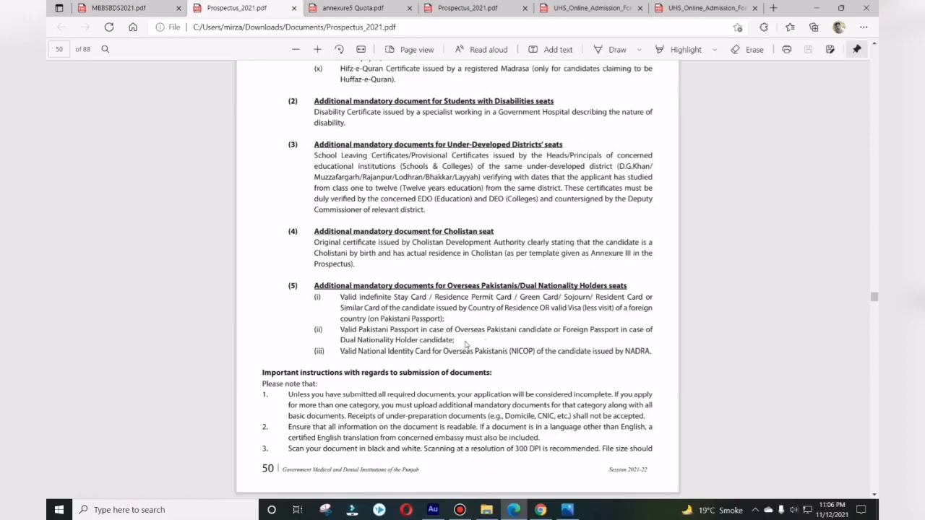
pyautogui.hotkey('ctrl', 'shift', 'Tab')
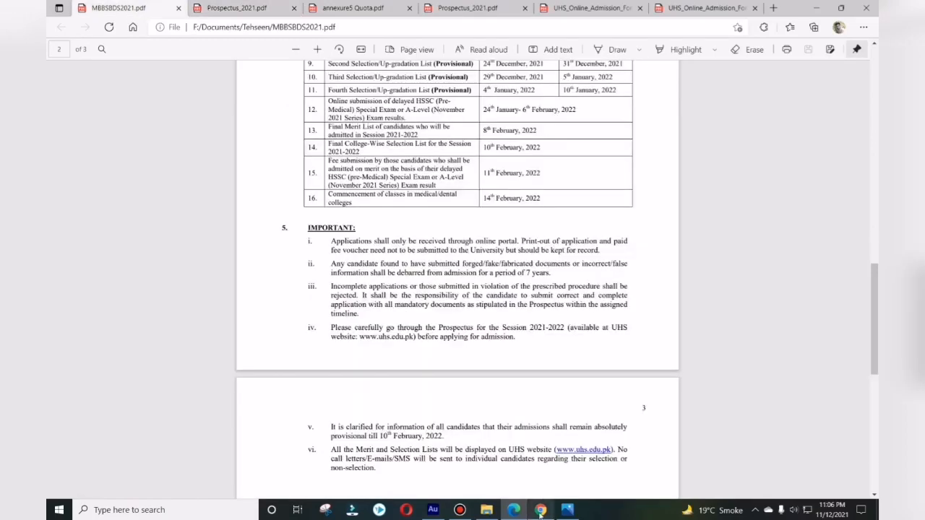
pyautogui.click(540, 510)
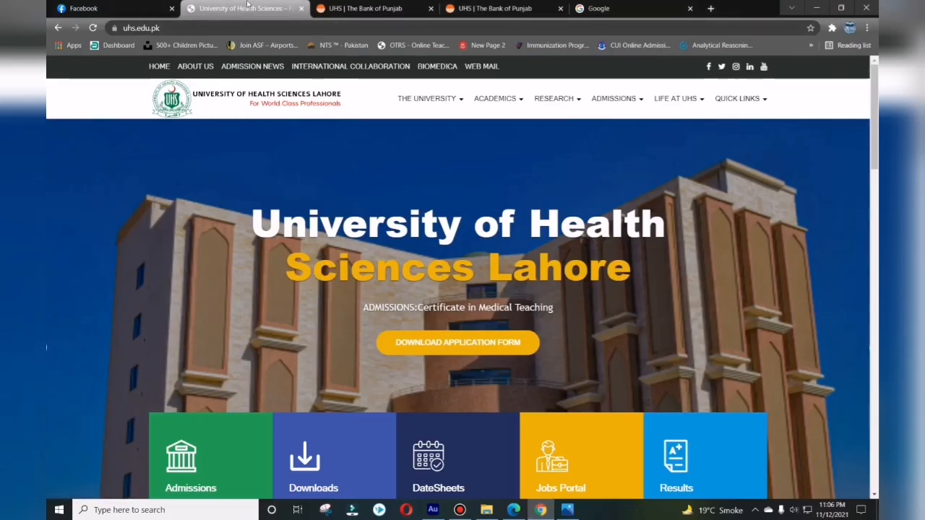
# Go from the 'UHS | The Bank of Punjab' login page to the Registration form
pyautogui.click(354, 8)
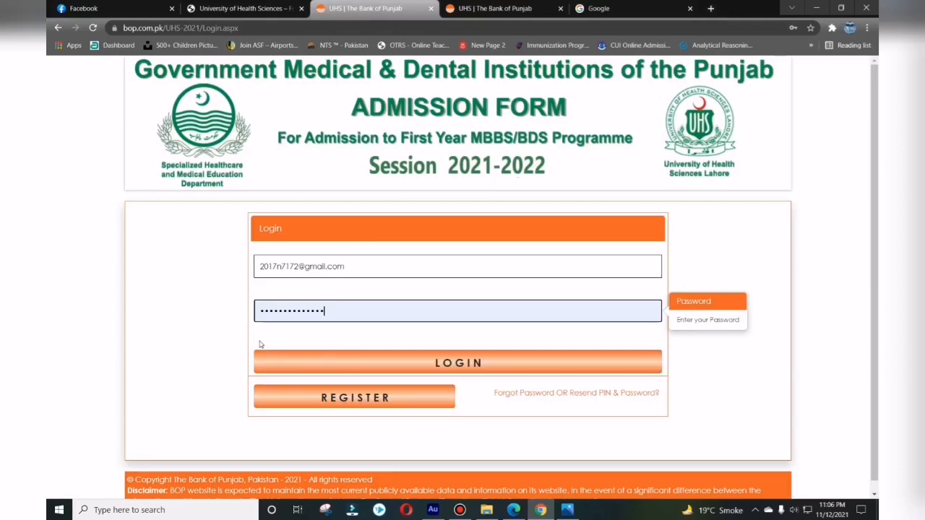
pyautogui.click(357, 409)
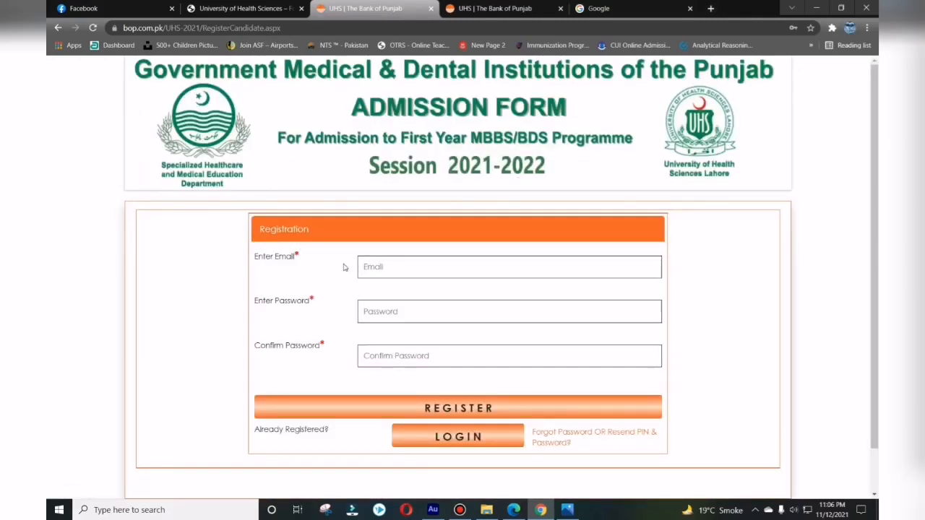
# Register with the candidate's e-mail and a chosen password, then go to the Google tab
pyautogui.click(393, 266)
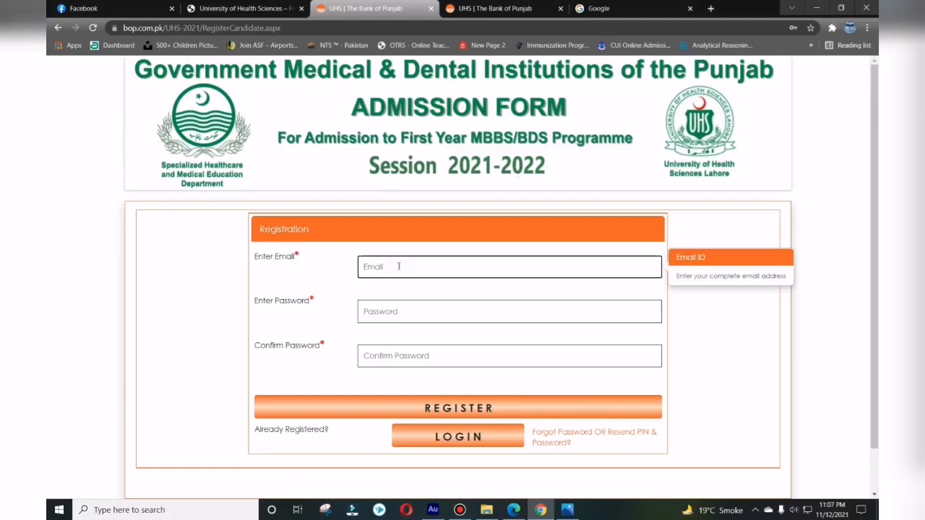
pyautogui.hotkey('ctrl', 'v')
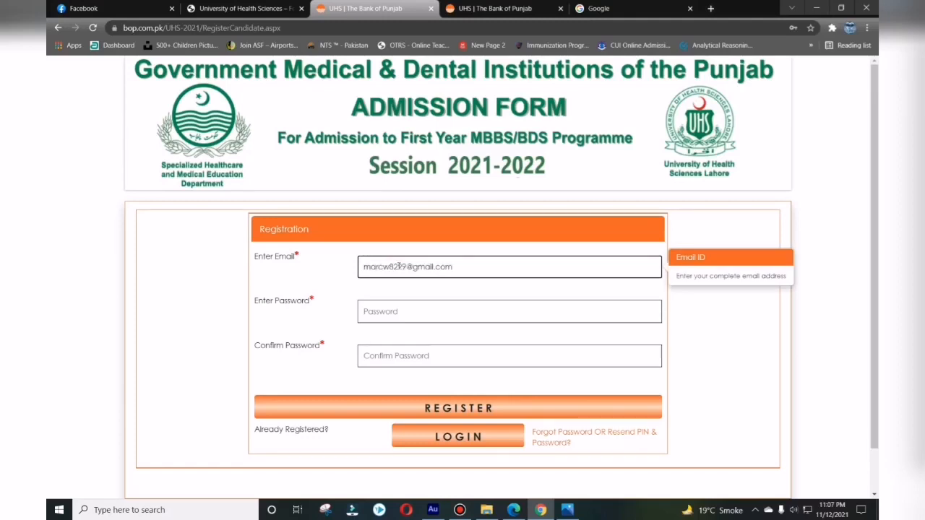
pyautogui.click(403, 304)
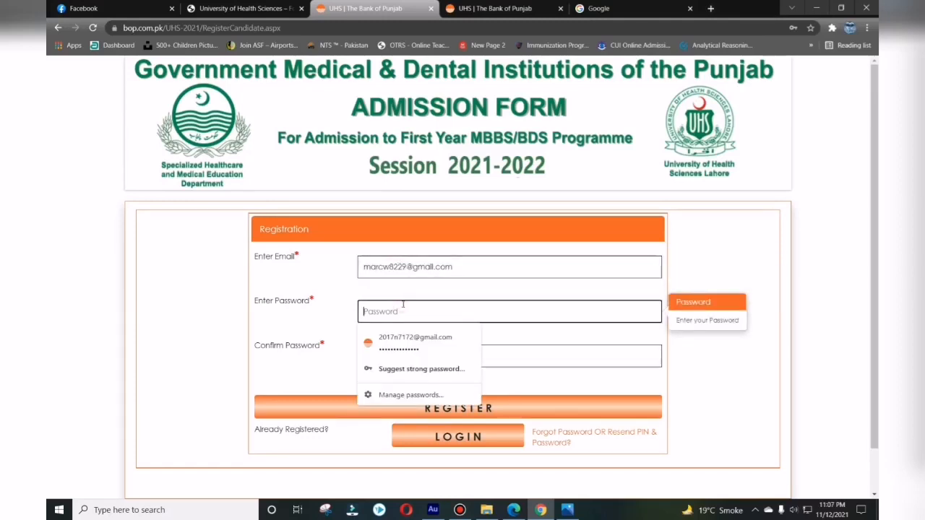
pyautogui.click(499, 354)
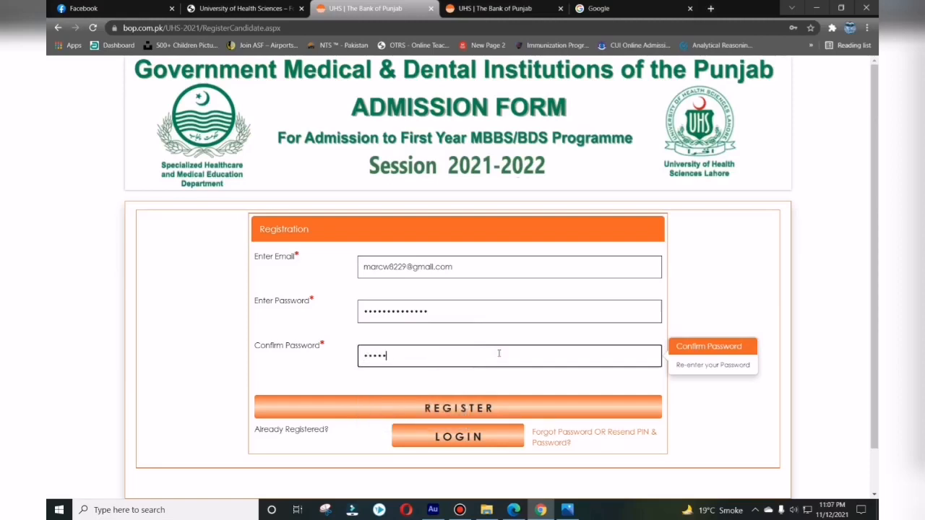
pyautogui.click(470, 408)
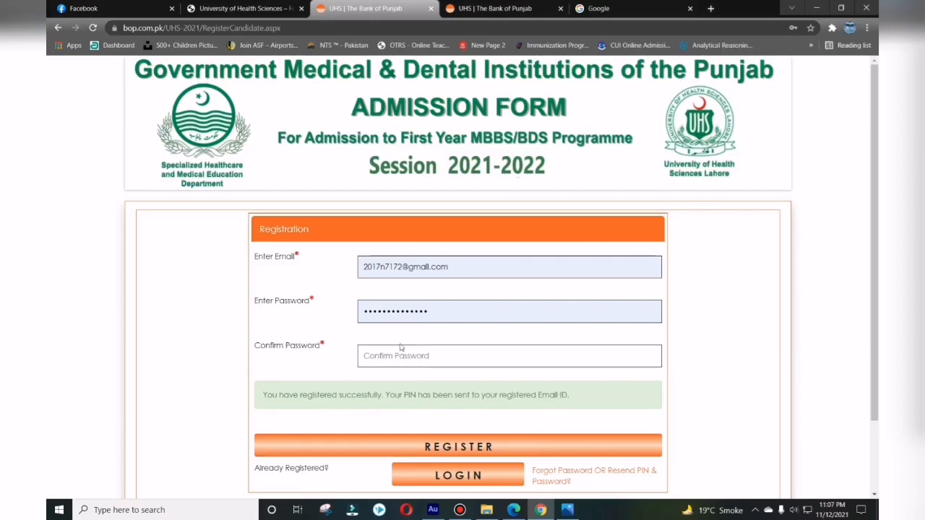
pyautogui.click(645, 5)
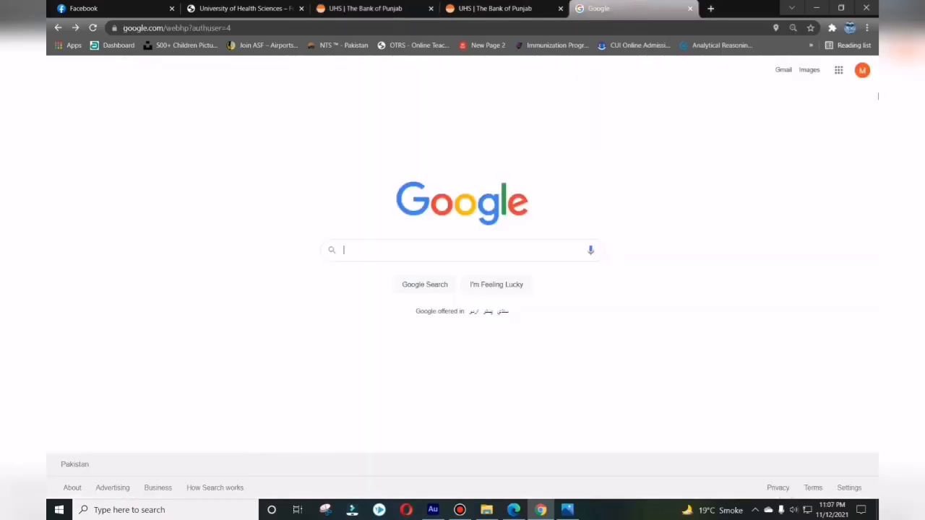
# In Gmail, open the 'UHS Online Admission System - PIN' email and select the login PIN
pyautogui.click(784, 70)
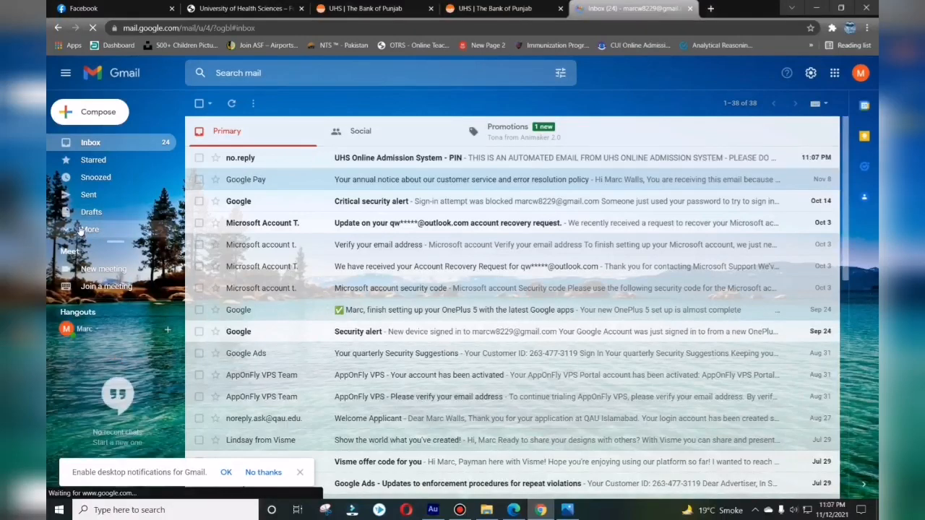
pyautogui.click(79, 230)
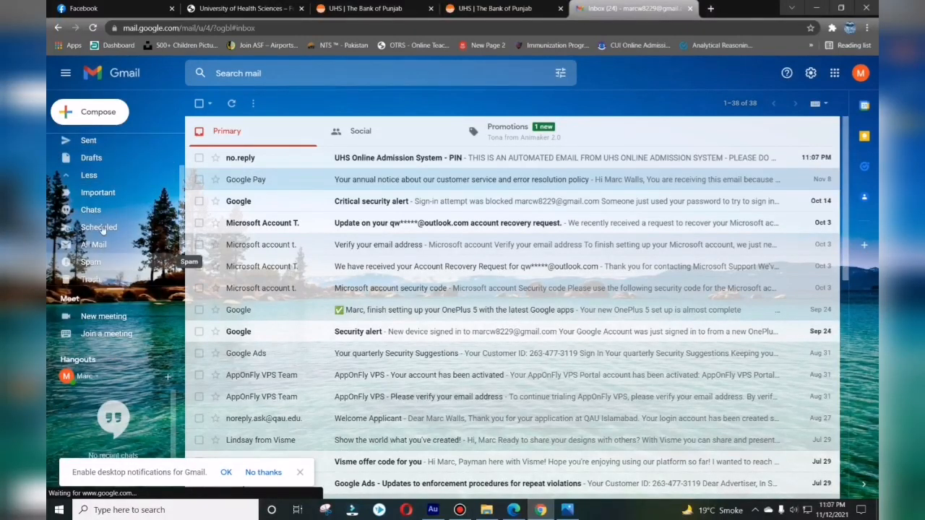
pyautogui.scroll(2, 107, 205)
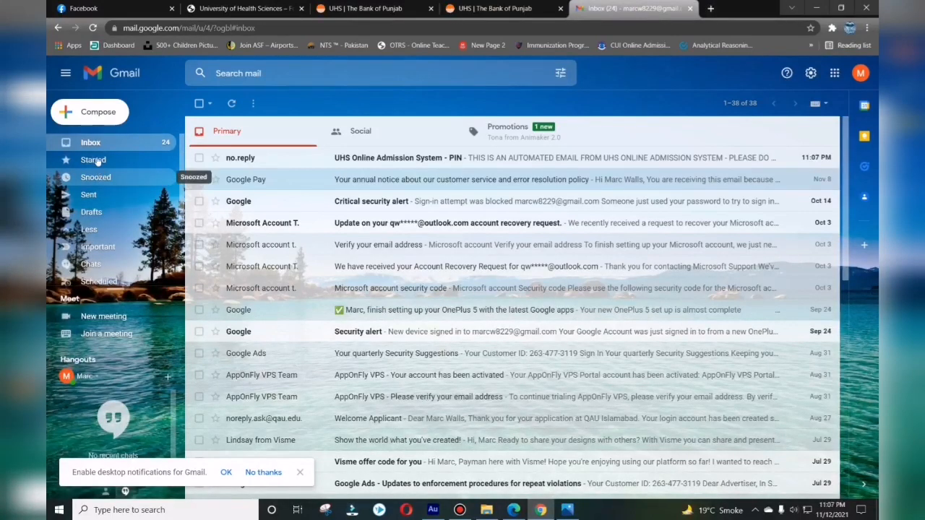
pyautogui.click(434, 157)
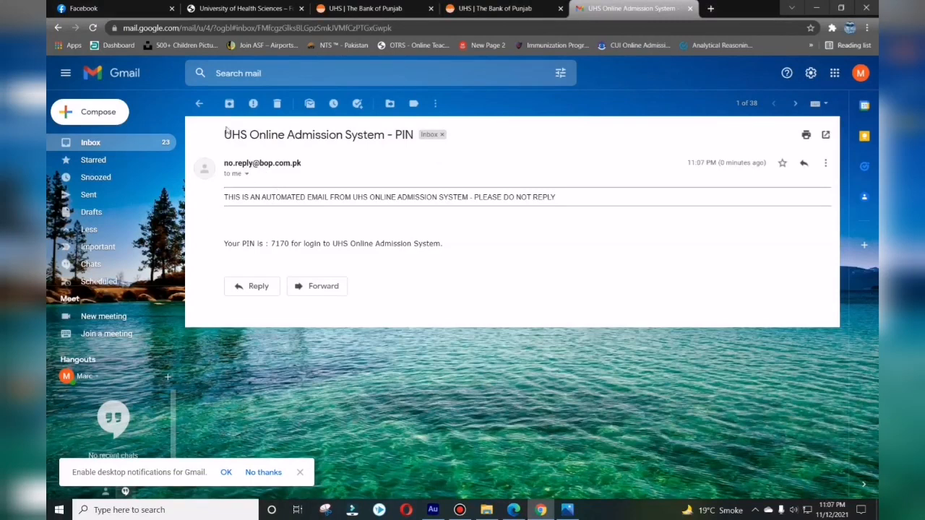
pyautogui.moveTo(289, 244); pyautogui.dragTo(274, 243)
# Return to the admission portal tab and reach its login page
pyautogui.click(499, 8)
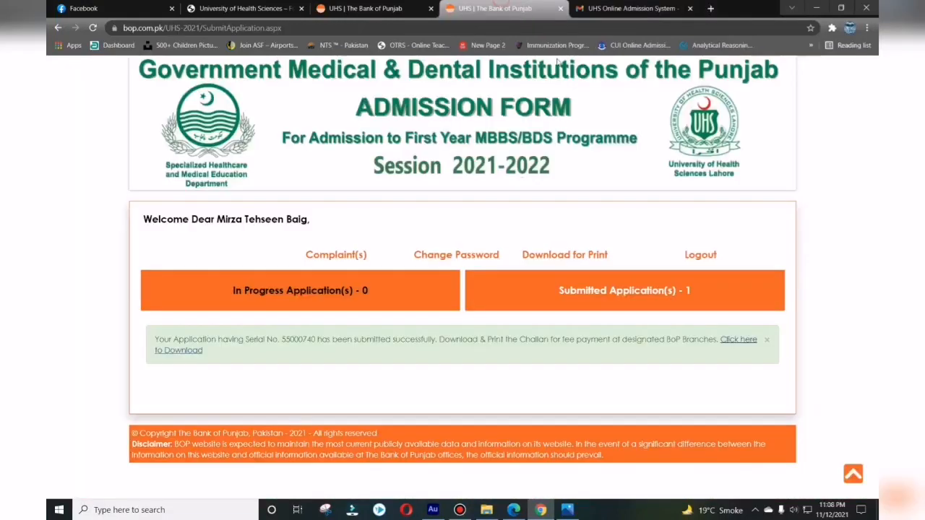
pyautogui.click(368, 8)
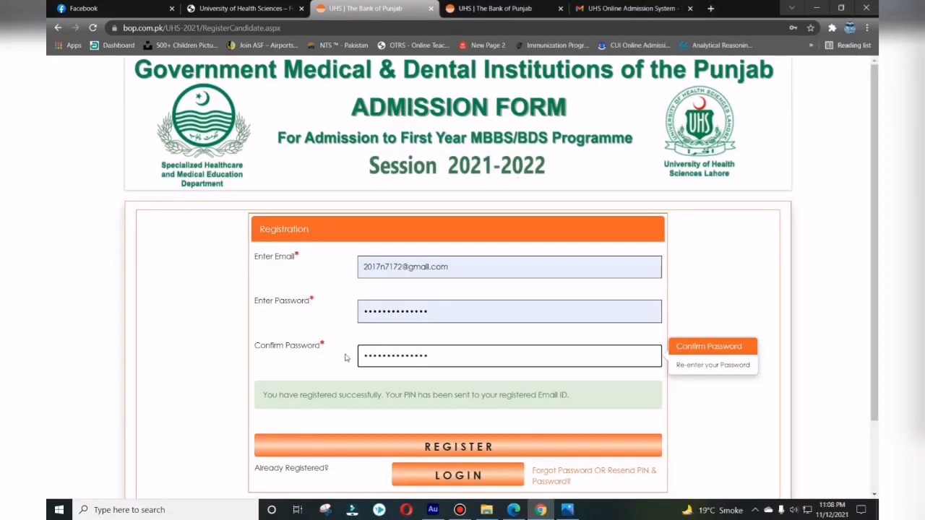
pyautogui.scroll(-1, 448, 416)
pyautogui.click(476, 427)
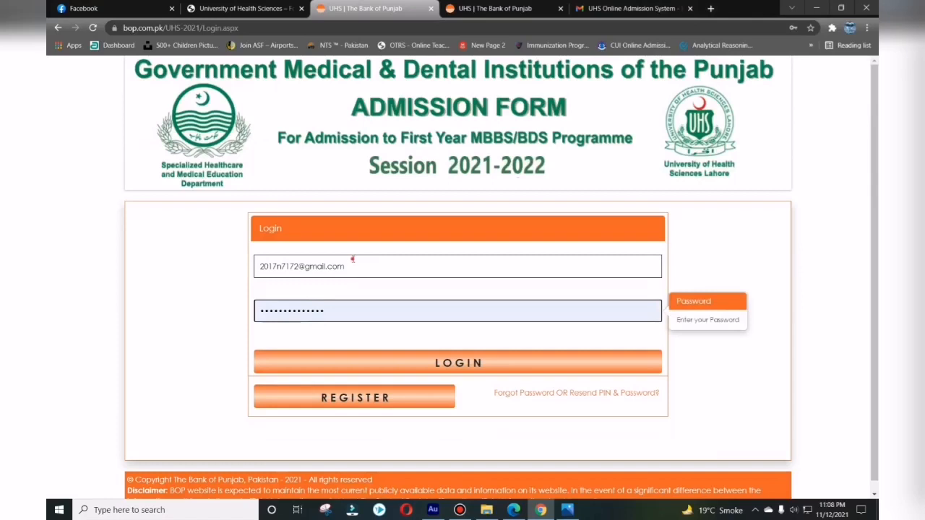
# Log in with the registered e-mail, the account password and the e-mailed PIN
pyautogui.click(351, 265)
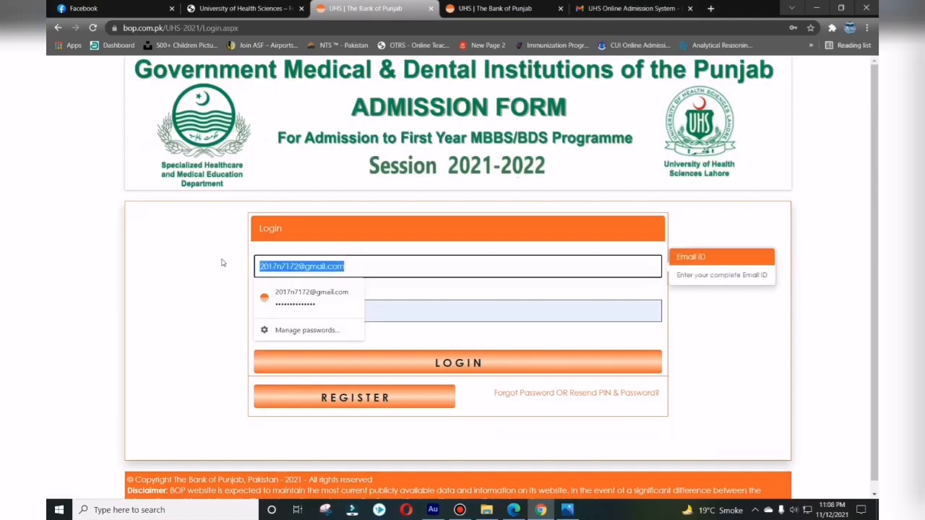
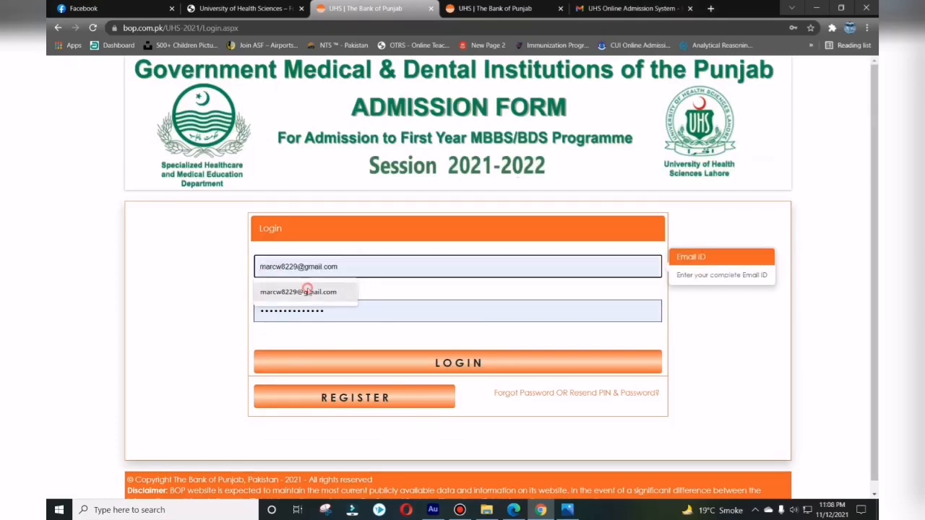
pyautogui.click(302, 292)
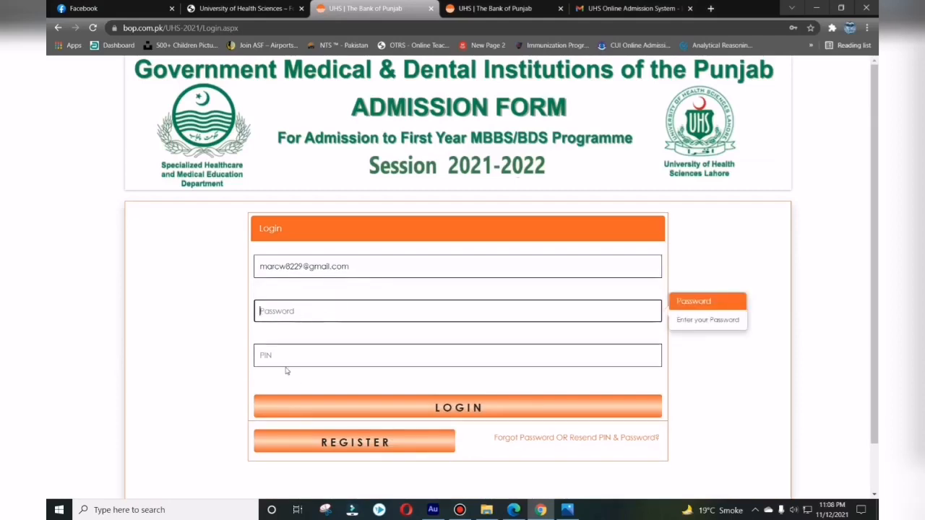
pyautogui.write('••••••••')
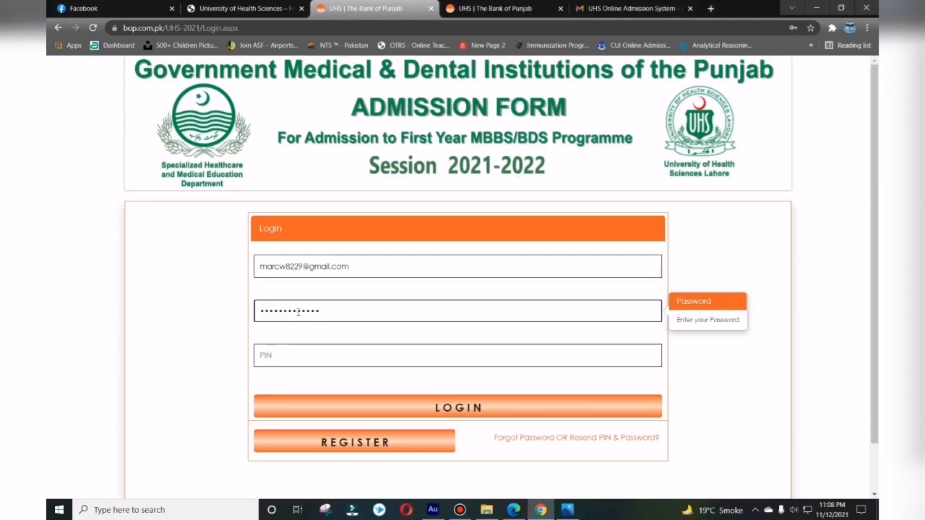
pyautogui.click(299, 356)
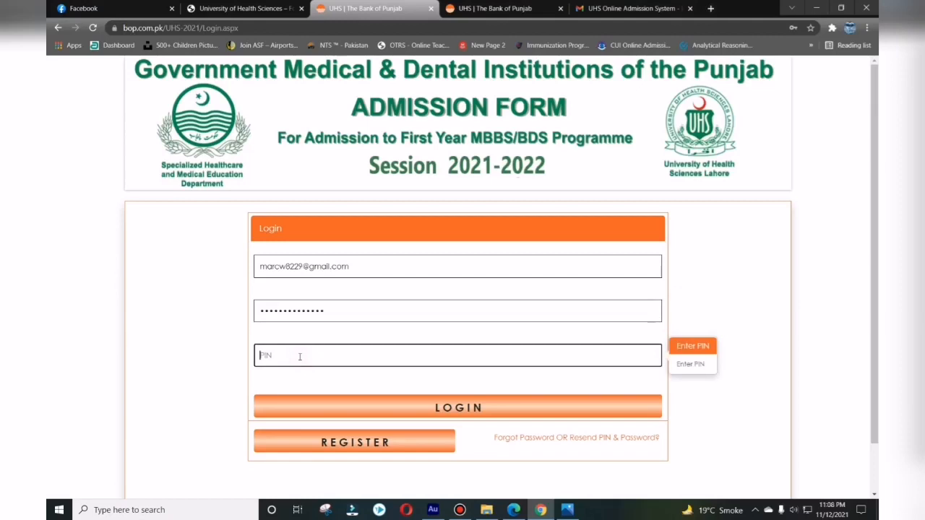
pyautogui.click(424, 409)
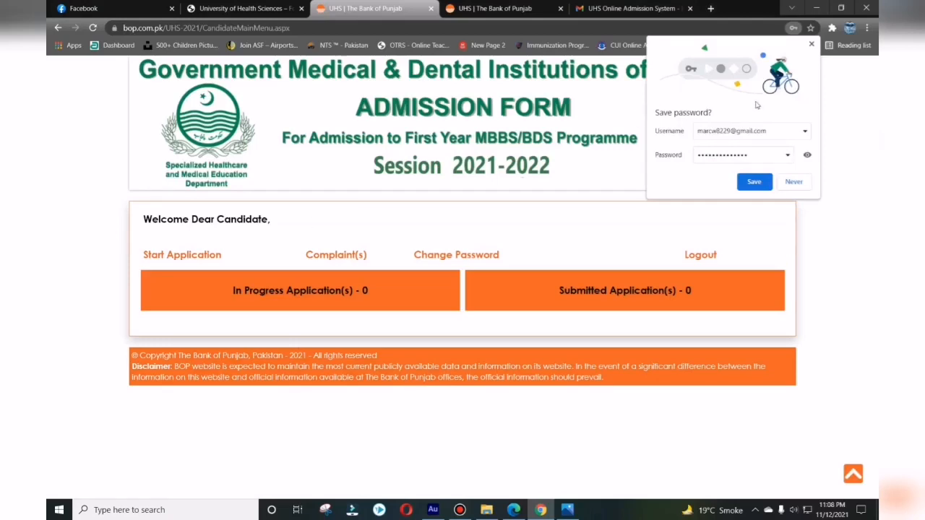
# Save the login details in the browser and start a new admission application
pyautogui.click(755, 183)
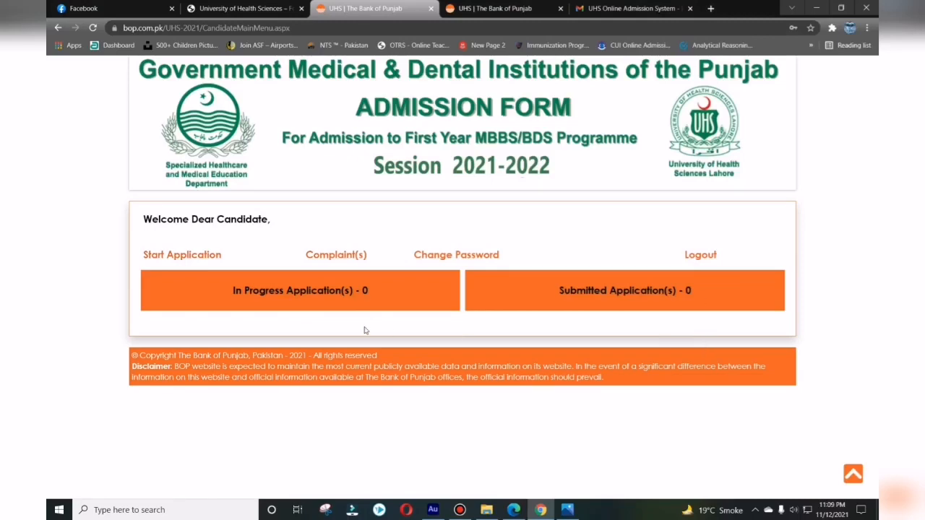
pyautogui.click(203, 257)
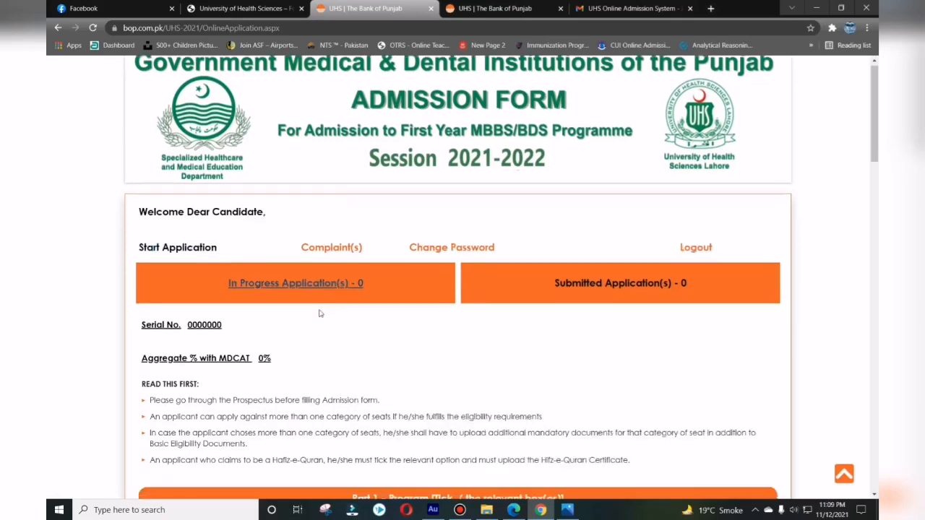
# Tick both MBBS and BDS as the programs applied for
pyautogui.scroll(-3, 87, 158)
pyautogui.scroll(1, 144, 181)
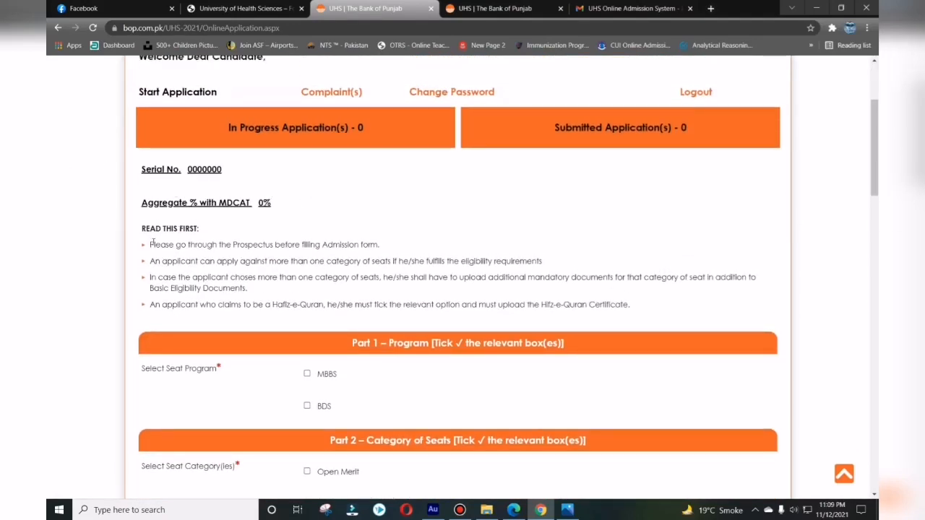
pyautogui.scroll(-3, 477, 304)
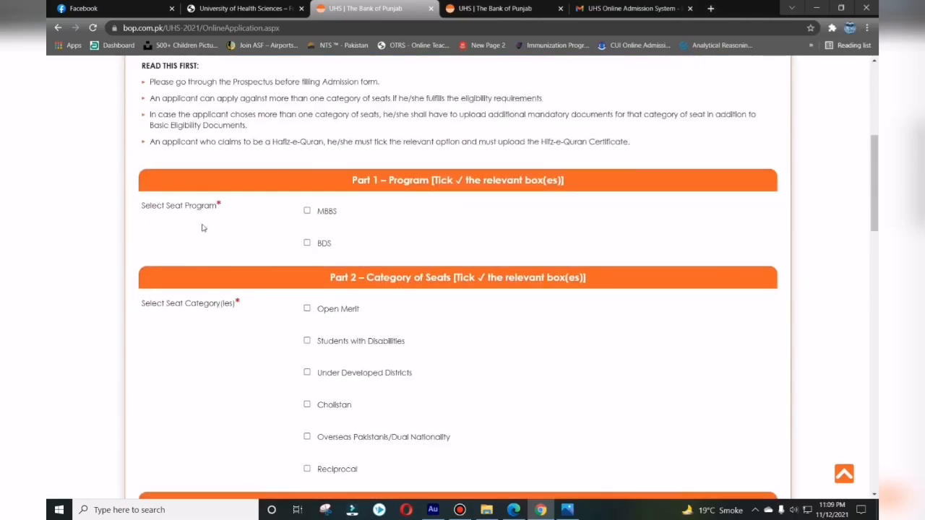
pyautogui.click(307, 211)
pyautogui.click(306, 243)
# Tick the Open Merit and Reciprocal seat categories, leaving Disabilities and Overseas Pakistanis unticked
pyautogui.scroll(-3, 300, 244)
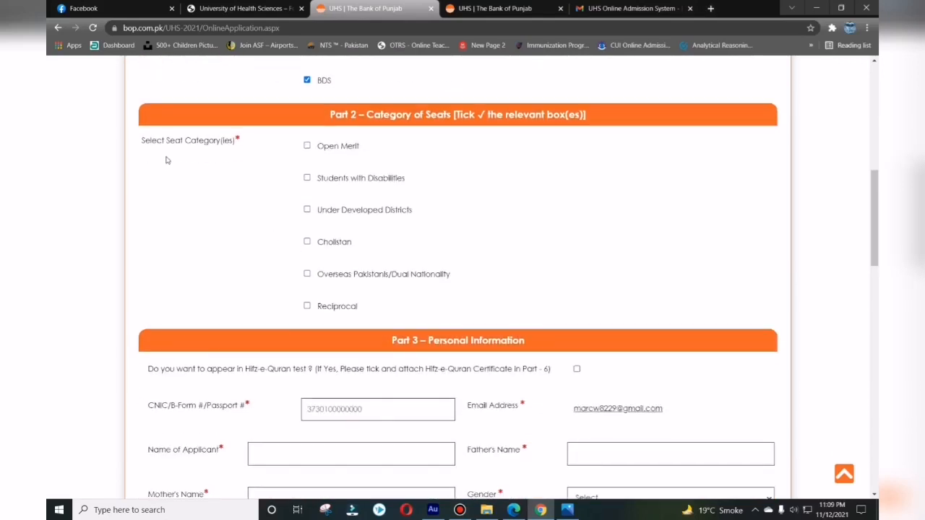
pyautogui.click(307, 146)
pyautogui.click(307, 179)
pyautogui.click(307, 178)
pyautogui.click(308, 275)
pyautogui.click(307, 275)
pyautogui.click(307, 306)
pyautogui.scroll(-1, 302, 254)
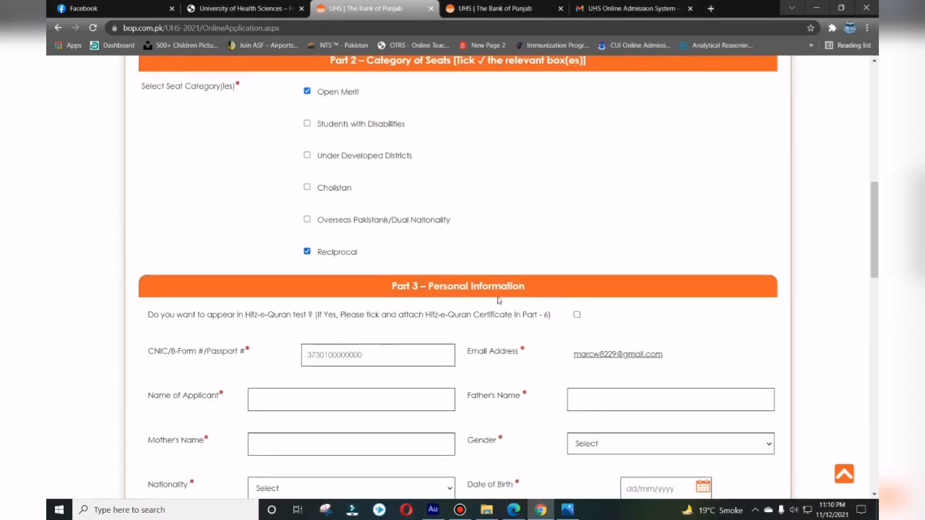
pyautogui.scroll(-2, 500, 287)
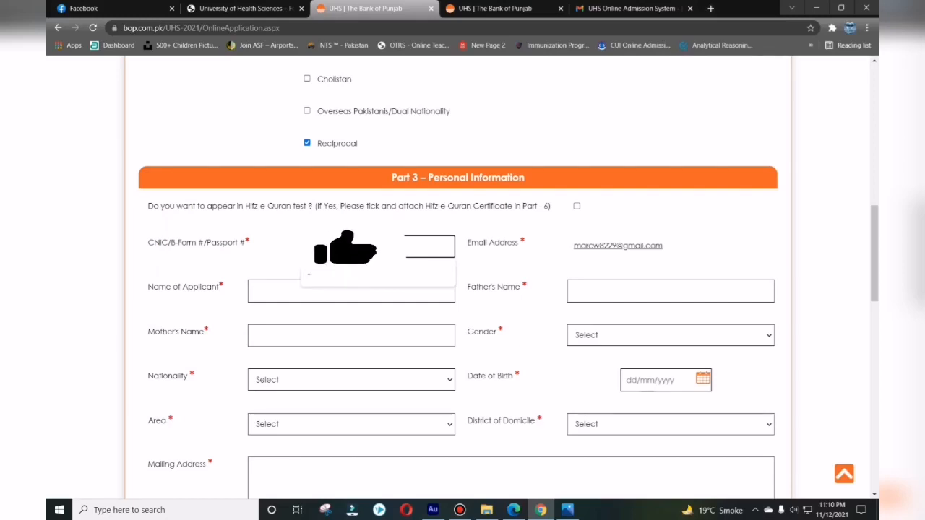
# Autofill the applicant's name, mailing address and mother's name from saved details
pyautogui.write('3')
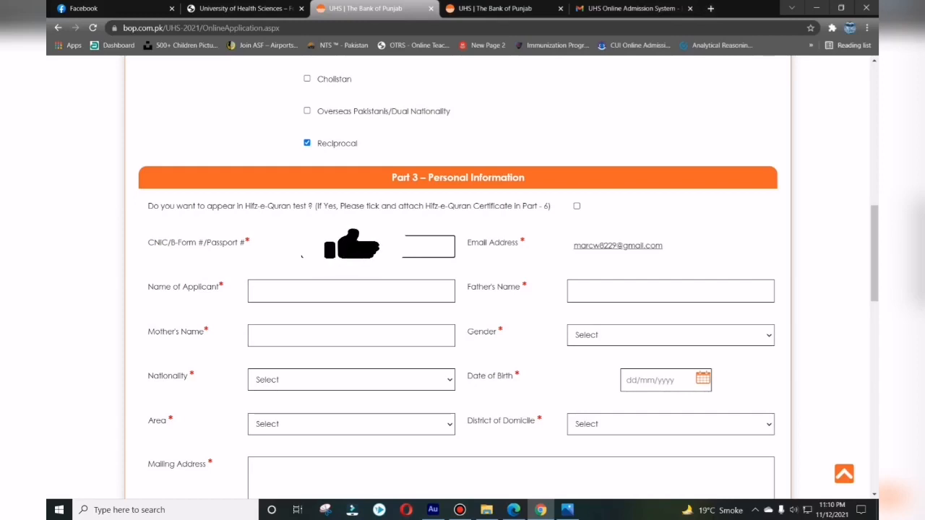
pyautogui.click(302, 291)
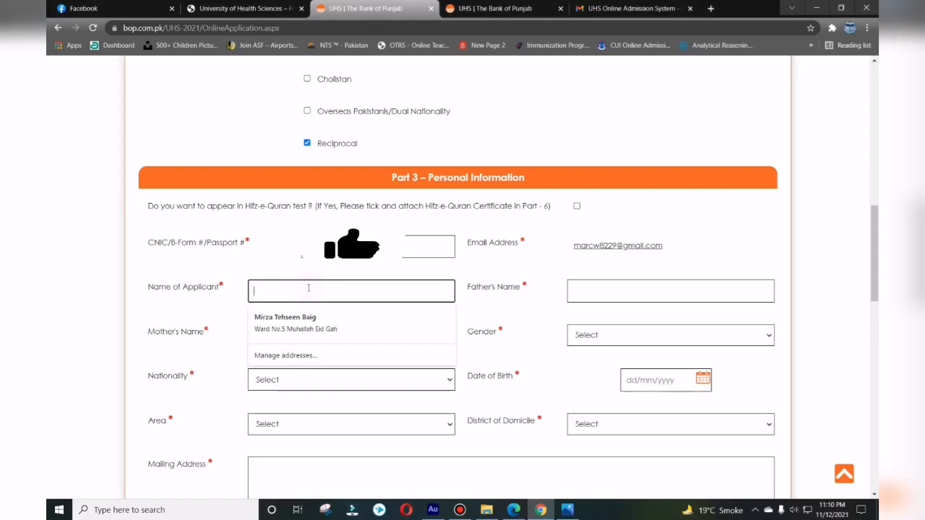
pyautogui.click(316, 331)
pyautogui.click(648, 296)
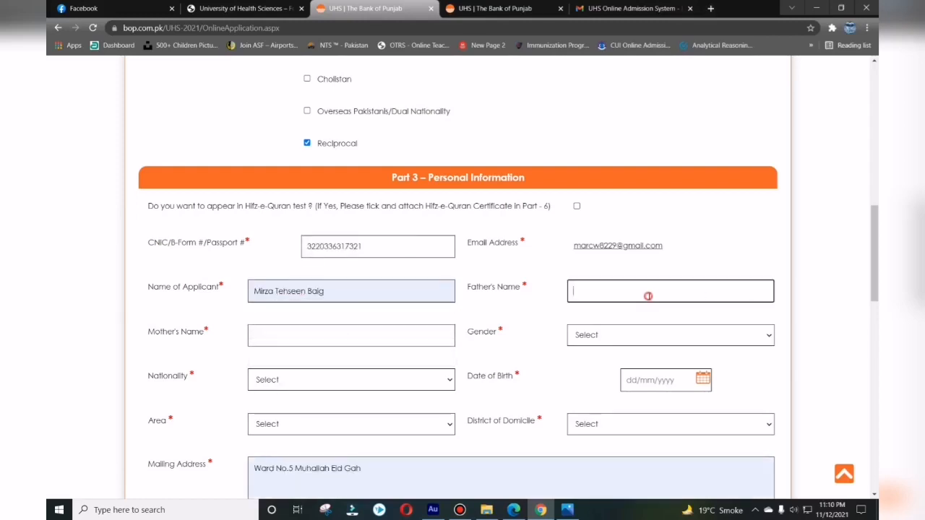
pyautogui.click(307, 330)
pyautogui.click(311, 358)
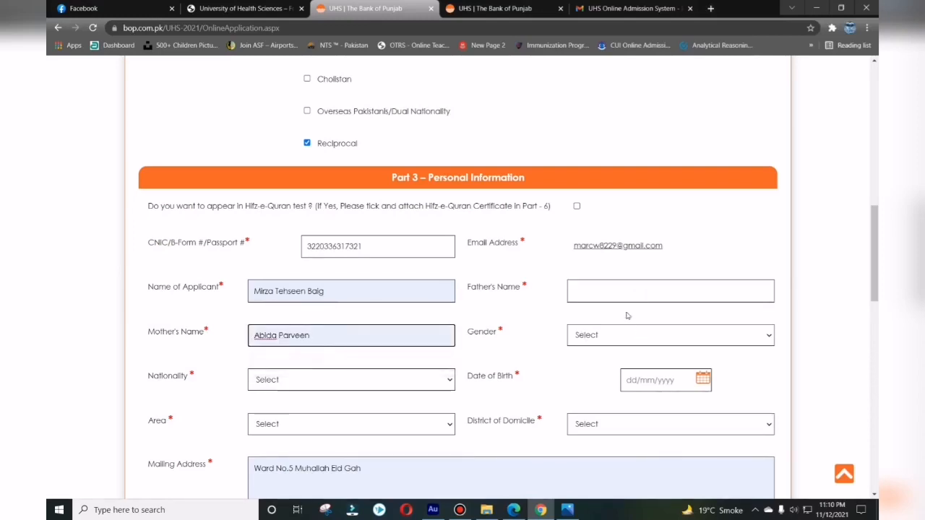
# Set gender to Male and nationality to PAKISTAN
pyautogui.click(622, 337)
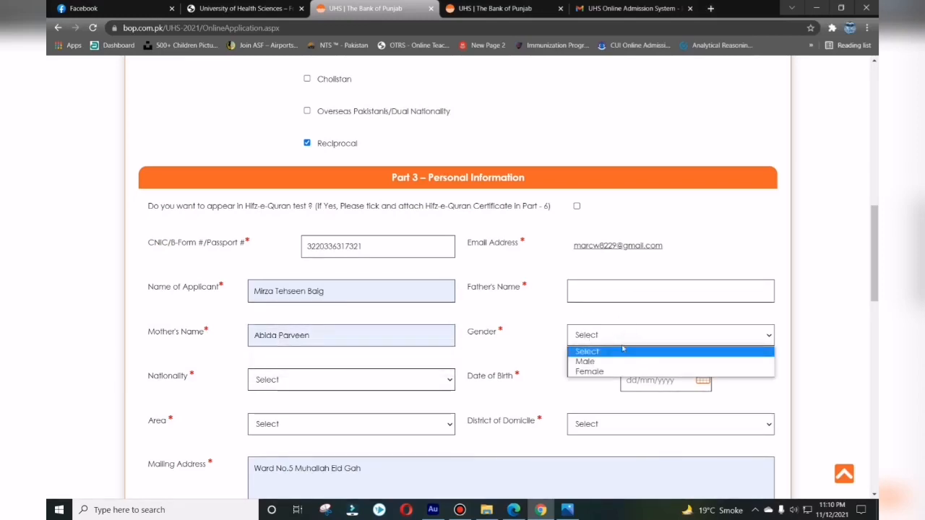
pyautogui.click(611, 361)
pyautogui.scroll(-1, 412, 289)
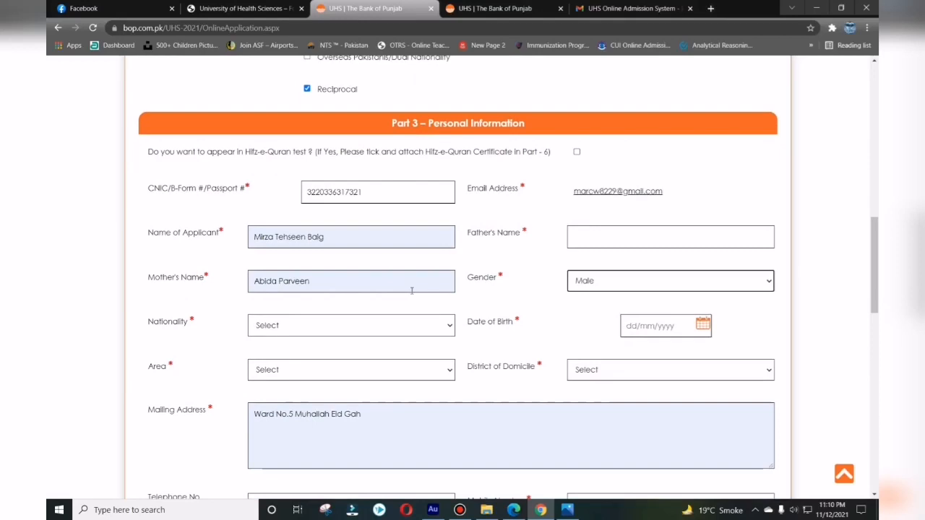
pyautogui.click(354, 326)
pyautogui.press('p')
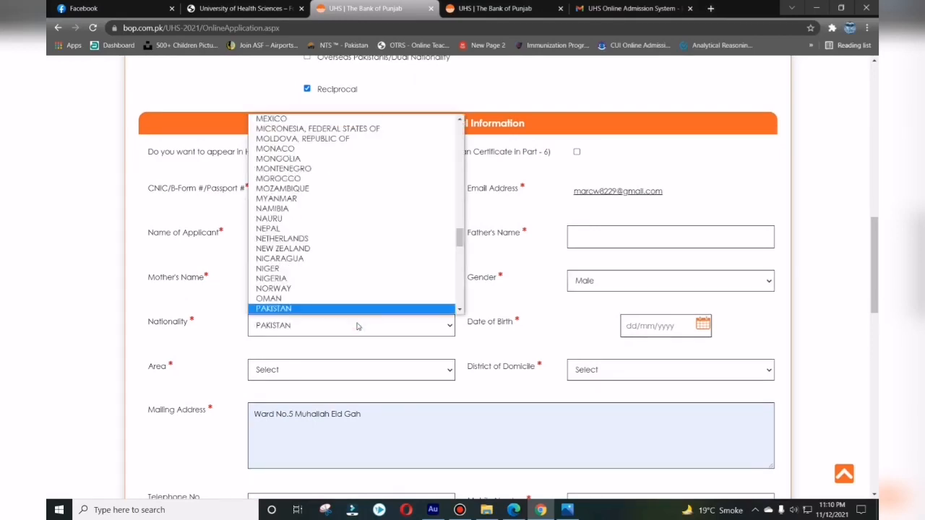
pyautogui.press('Return')
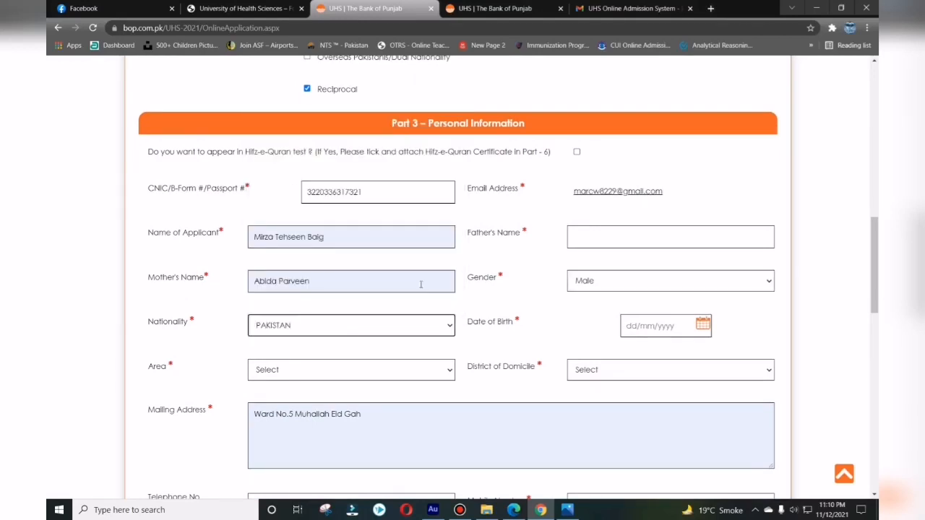
pyautogui.scroll(-1, 401, 329)
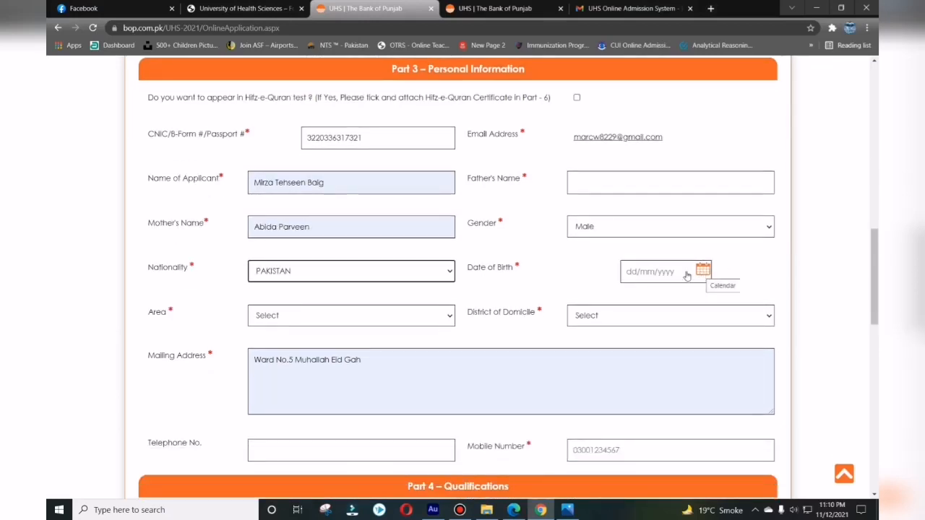
# Pick 01/05/2001 as the date of birth in the calendar
pyautogui.click(699, 272)
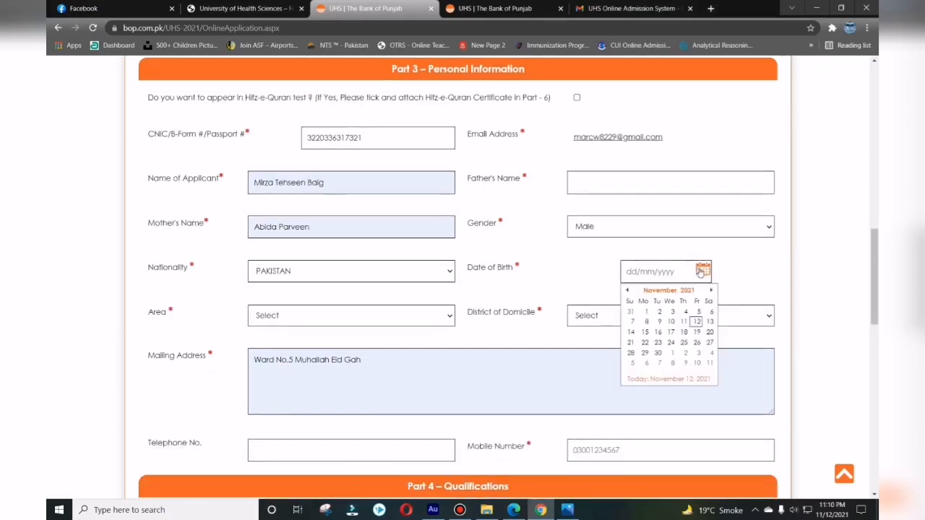
pyautogui.click(672, 290)
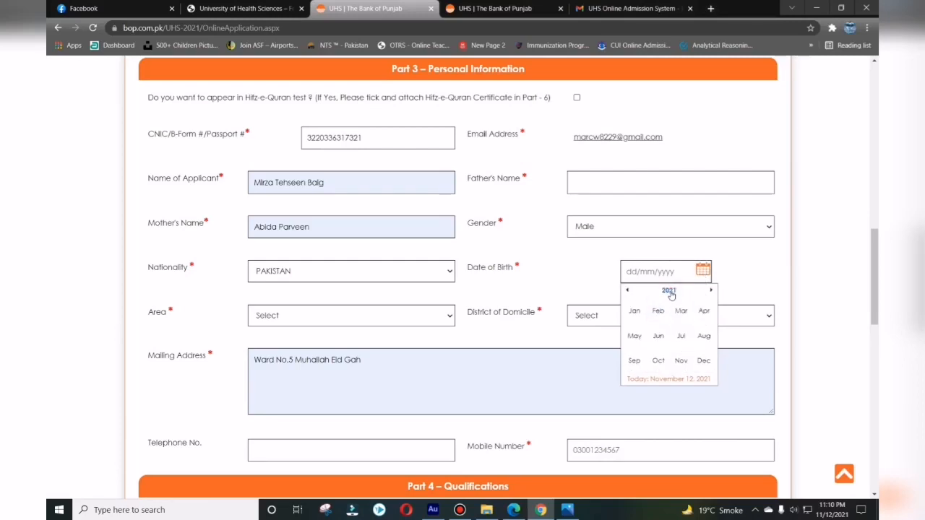
pyautogui.click(669, 291)
pyautogui.click(628, 291)
pyautogui.click(628, 291)
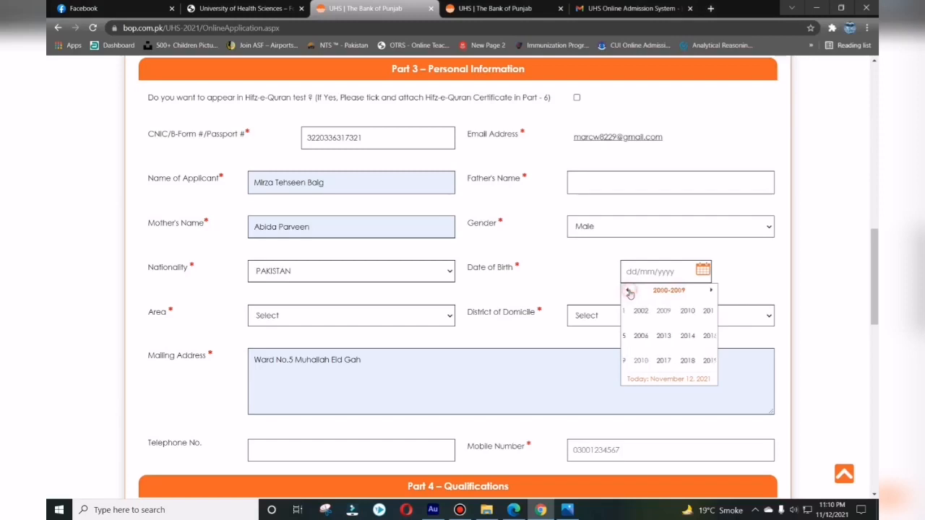
pyautogui.click(677, 311)
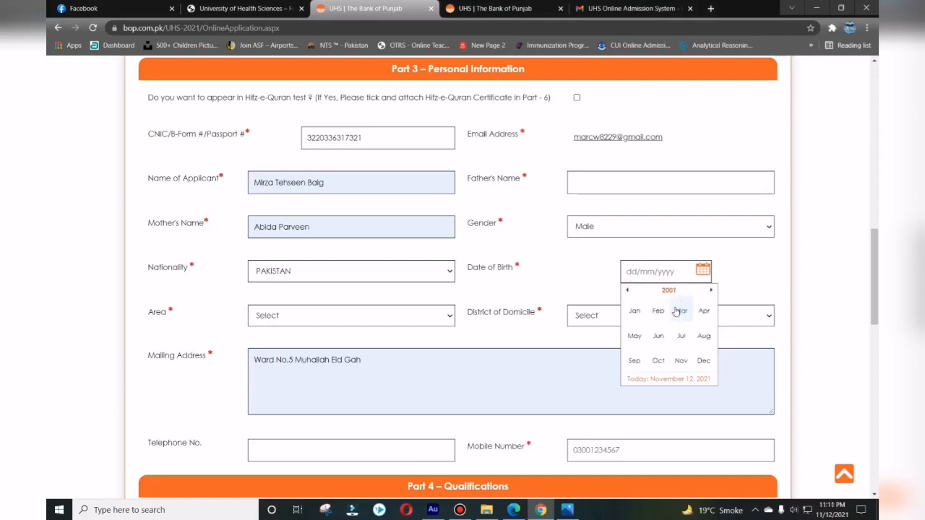
pyautogui.click(635, 336)
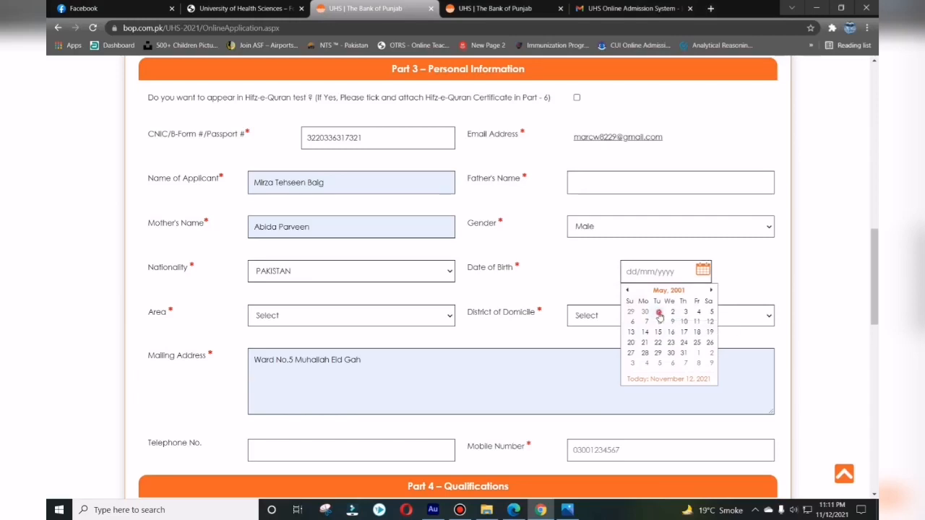
pyautogui.click(659, 312)
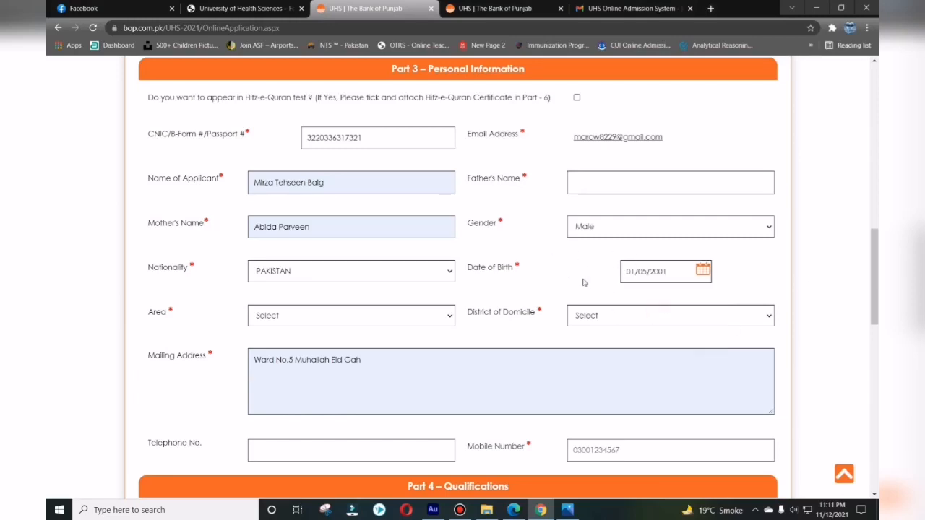
pyautogui.click(326, 316)
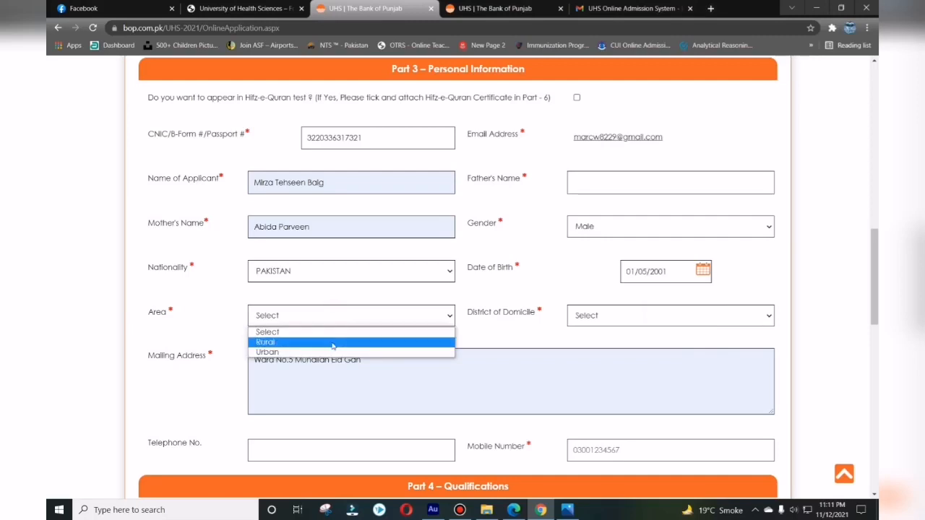
# Set area to Urban and district of domicile to Layyah
pyautogui.click(329, 352)
pyautogui.click(661, 318)
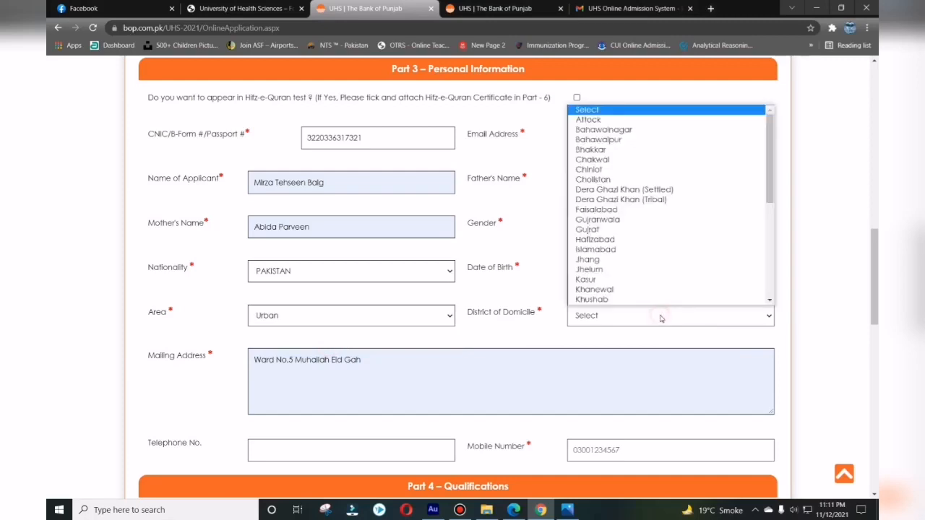
pyautogui.press('l')
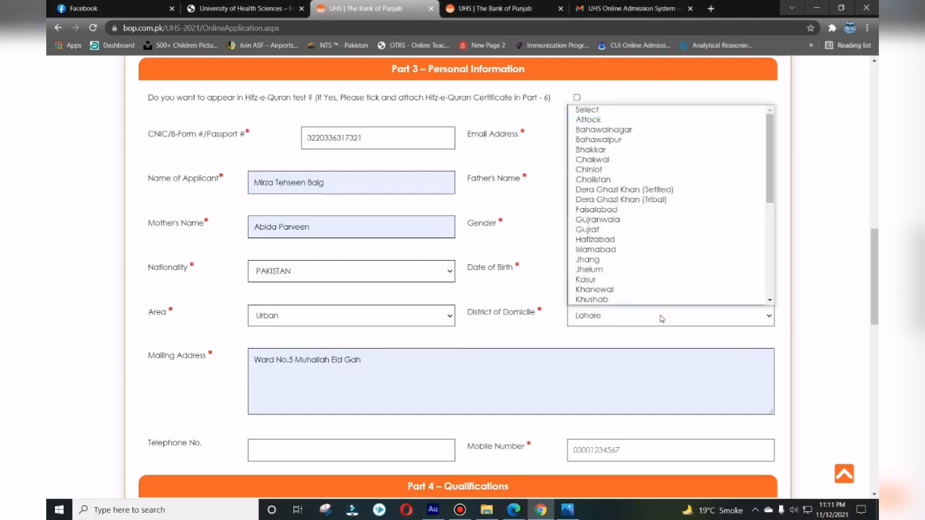
pyautogui.press('Down')
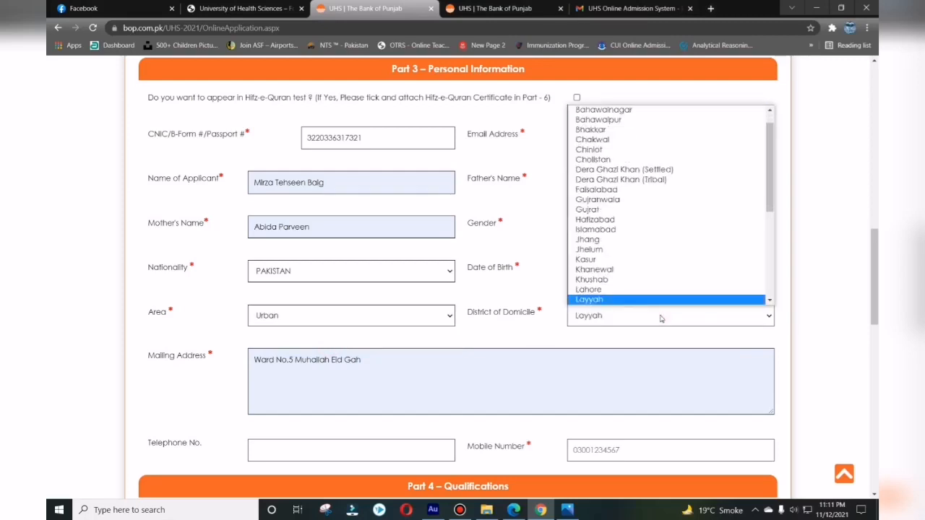
pyautogui.press('Return')
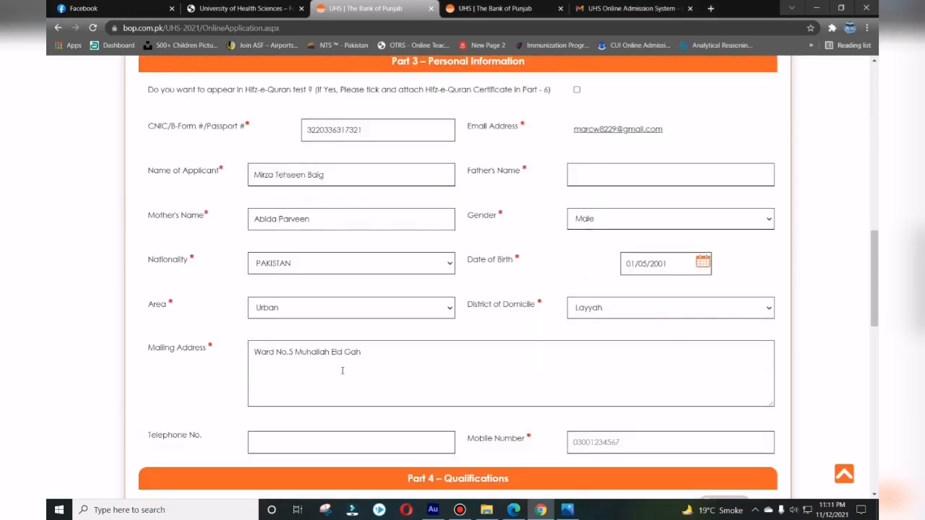
# Enter the applicant's mobile number, then scroll down to Part 4 Qualifications
pyautogui.scroll(-2, 343, 371)
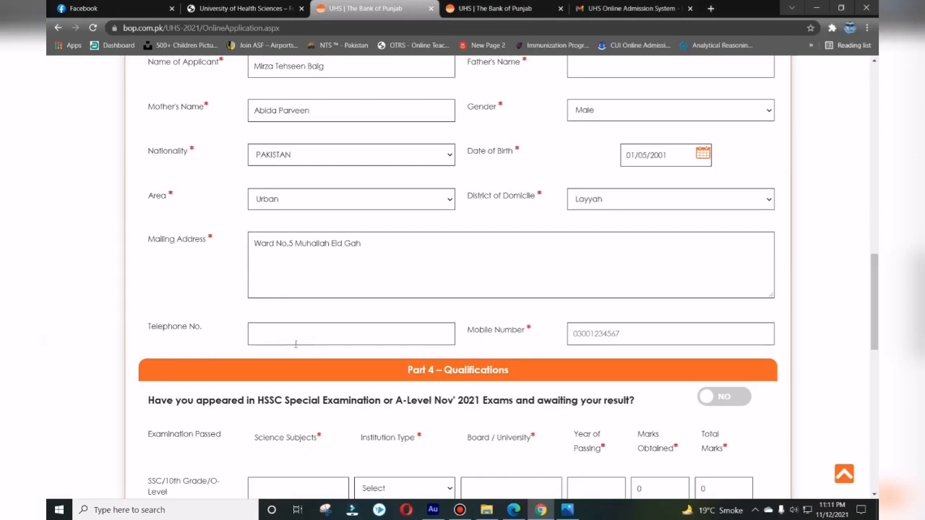
pyautogui.scroll(3, 295, 344)
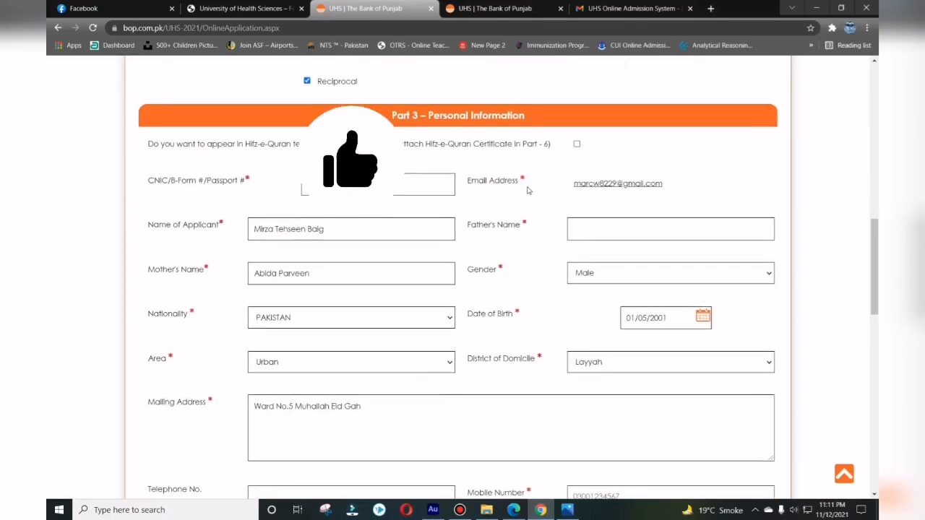
pyautogui.scroll(-2, 221, 363)
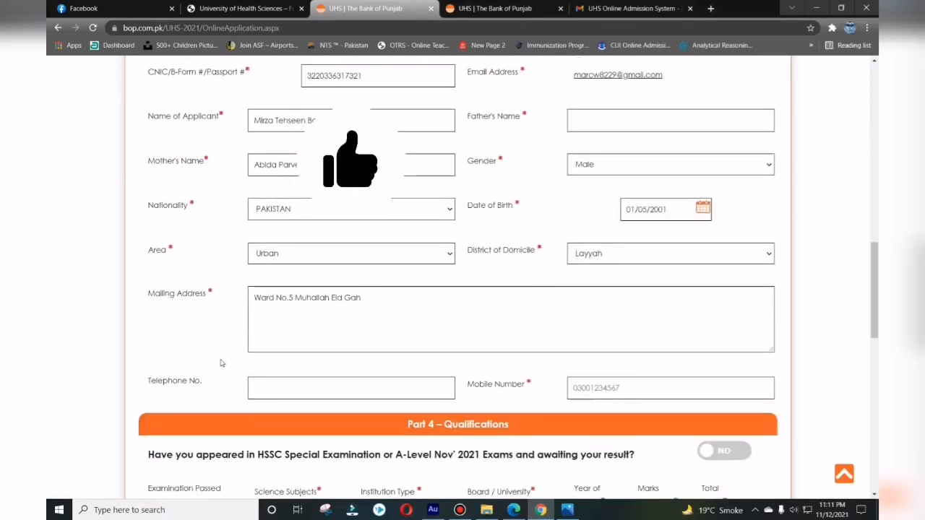
pyautogui.scroll(-1, 221, 363)
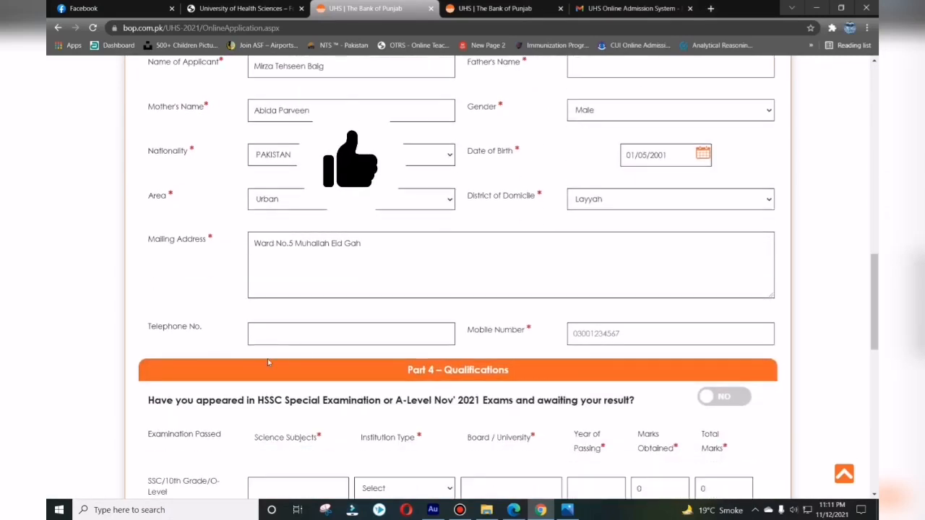
pyautogui.click(578, 334)
pyautogui.write('0300')
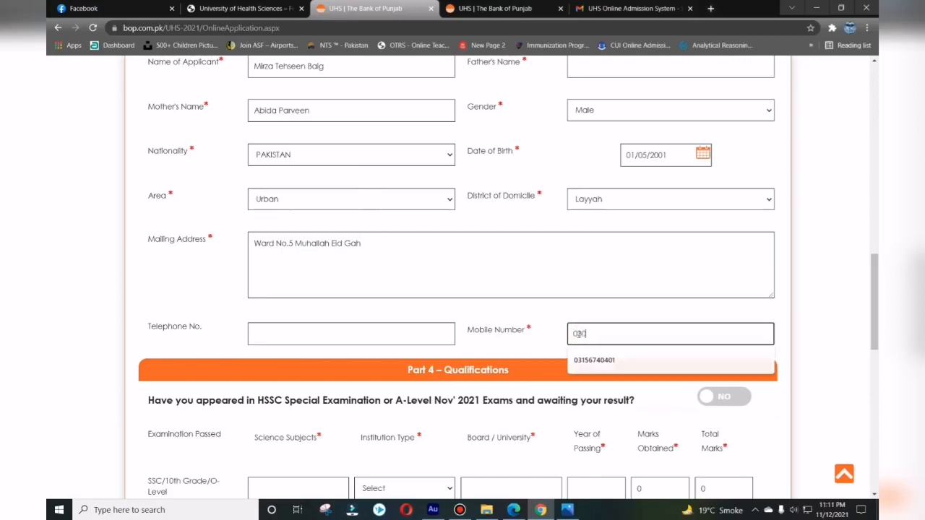
pyautogui.write('1234567')
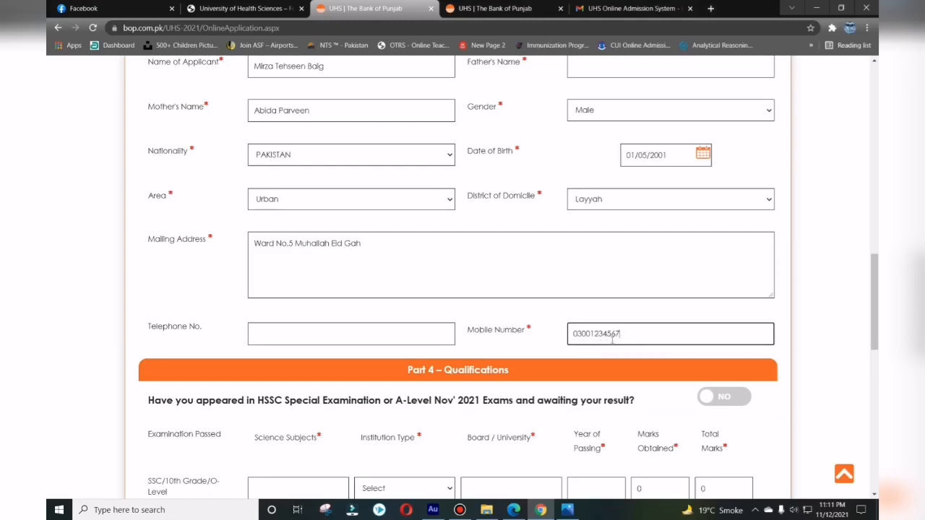
pyautogui.scroll(-2, 554, 291)
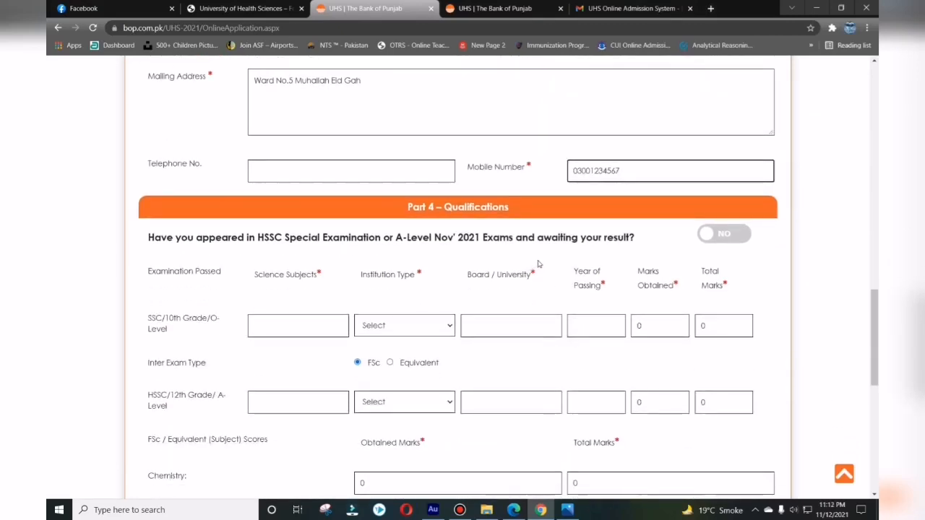
# Enter SSC science subjects bio,chem,phy,math with institution type Public Sector
pyautogui.scroll(-1, 160, 277)
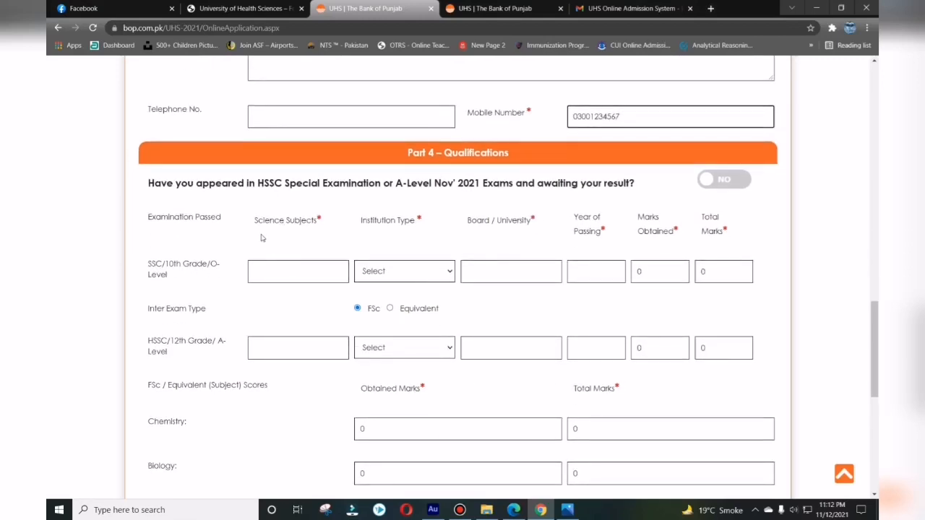
pyautogui.click(293, 270)
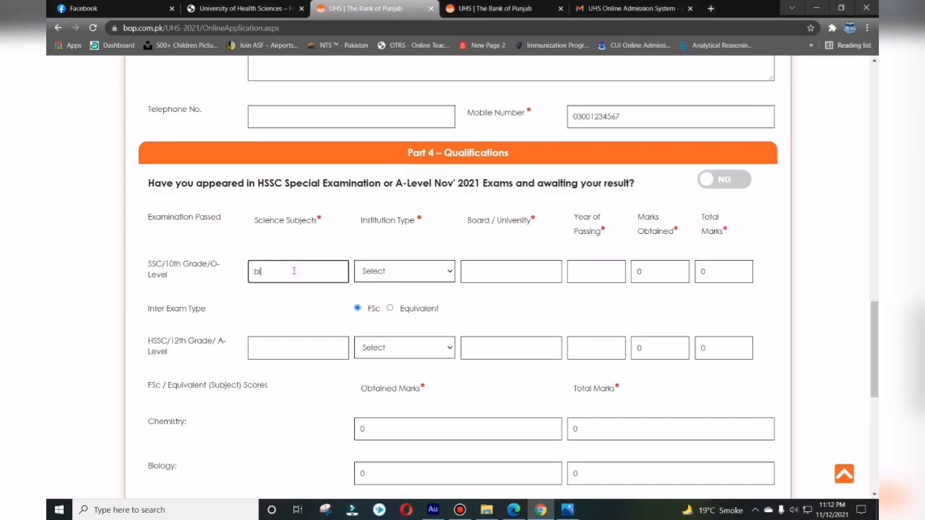
pyautogui.write('bio,che')
pyautogui.write('m')
pyautogui.write(',ph')
pyautogui.write('y, m')
pyautogui.write('m')
pyautogui.write('ath')
pyautogui.click(410, 275)
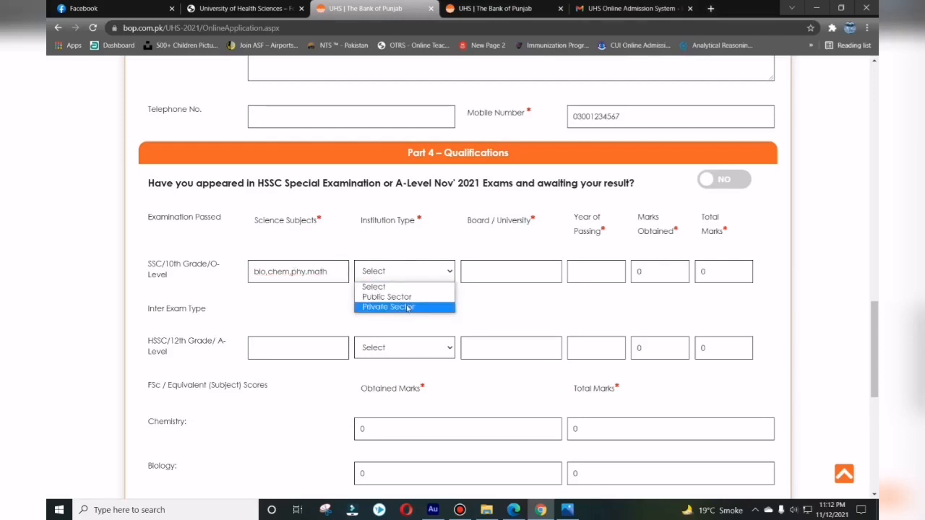
pyautogui.click(411, 297)
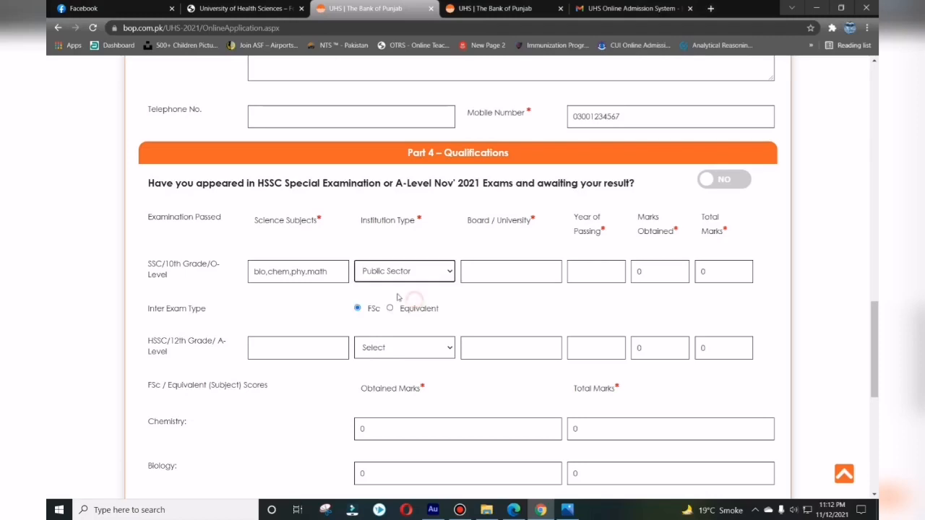
# Give the SSC row board BISE DG KHAN, year 2016, 1037 of 1100 marks, and answer YES
pyautogui.click(510, 268)
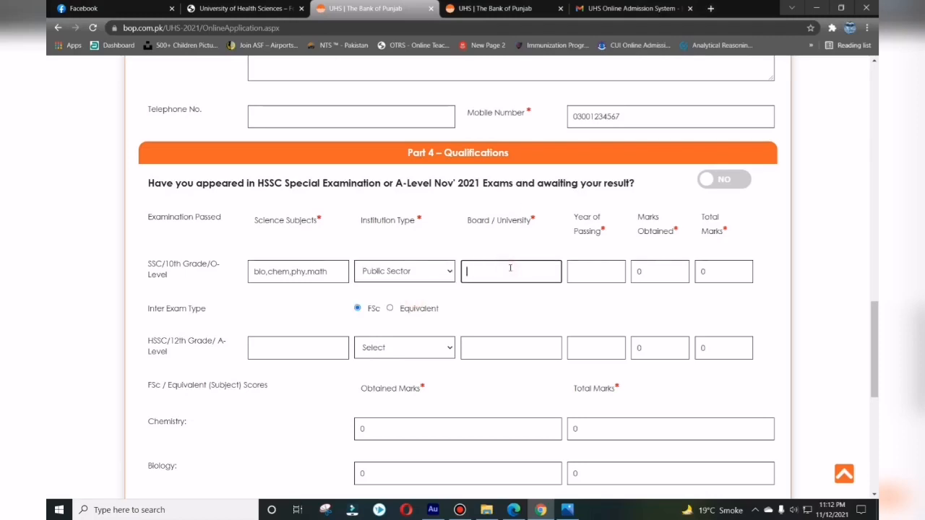
pyautogui.write('BISE DG KHAN')
pyautogui.click(582, 271)
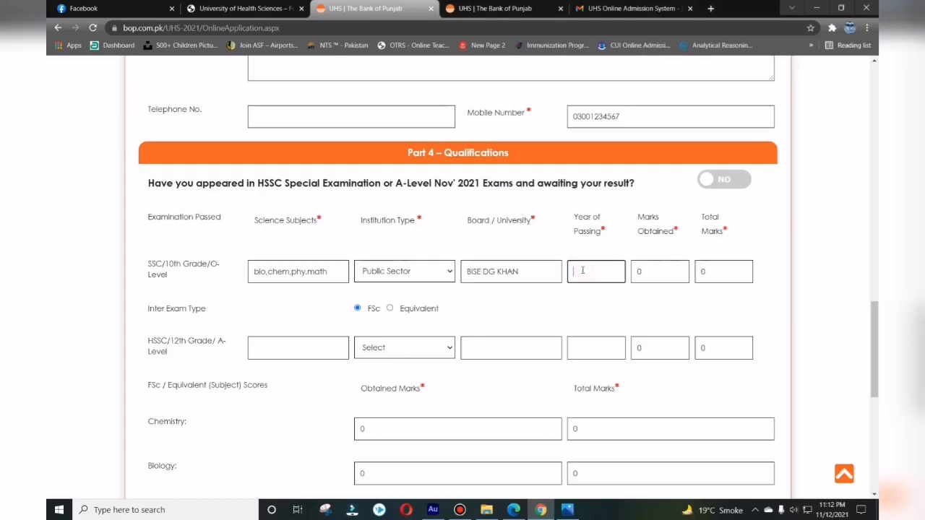
pyautogui.write('2016')
pyautogui.click(660, 276)
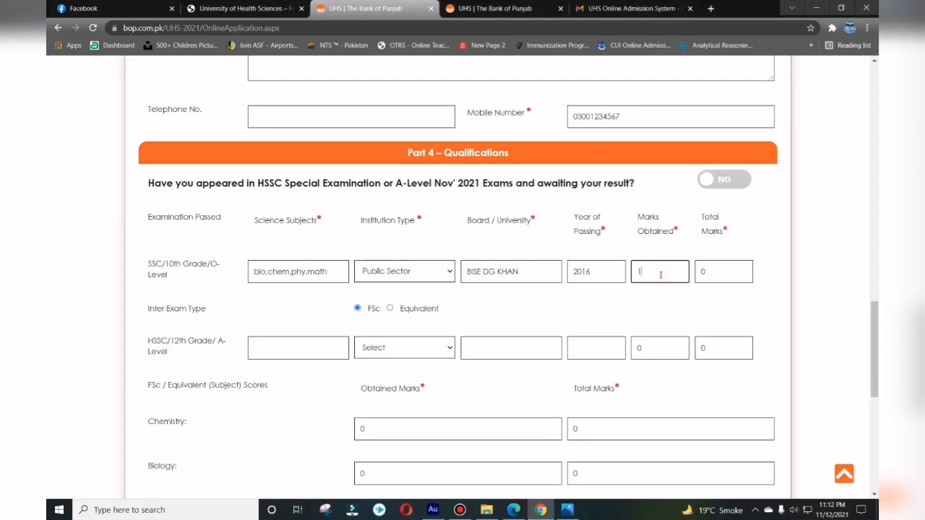
pyautogui.write('1037')
pyautogui.click(702, 270)
pyautogui.press('BackSpace')
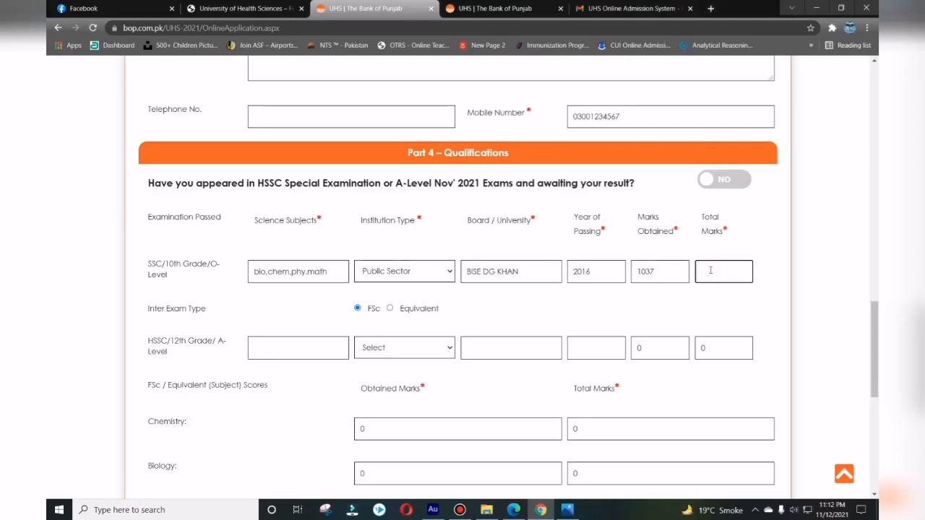
pyautogui.write('1100')
pyautogui.click(741, 181)
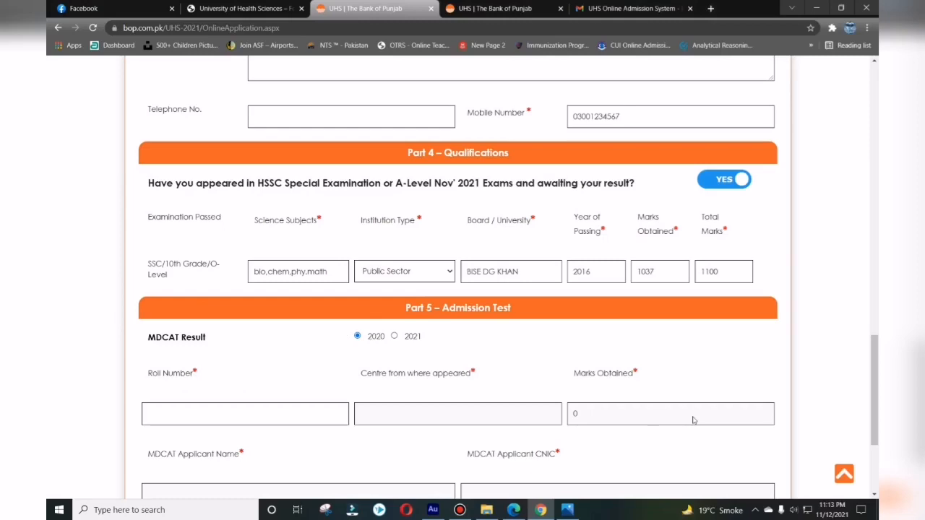
# Switch the special-exam answer from Yes to No, toggling it once more, so the HSSC rows reappear
pyautogui.click(713, 181)
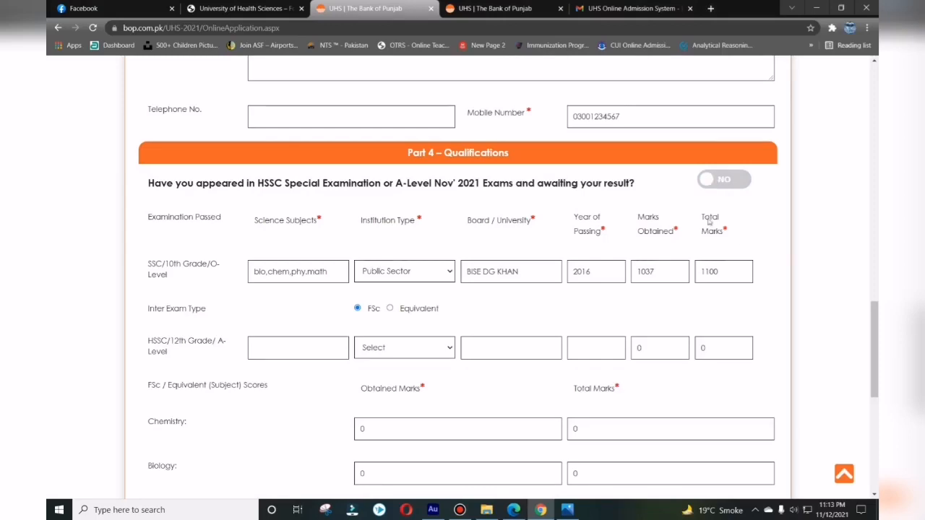
pyautogui.scroll(-1, 366, 371)
pyautogui.scroll(-3, 366, 371)
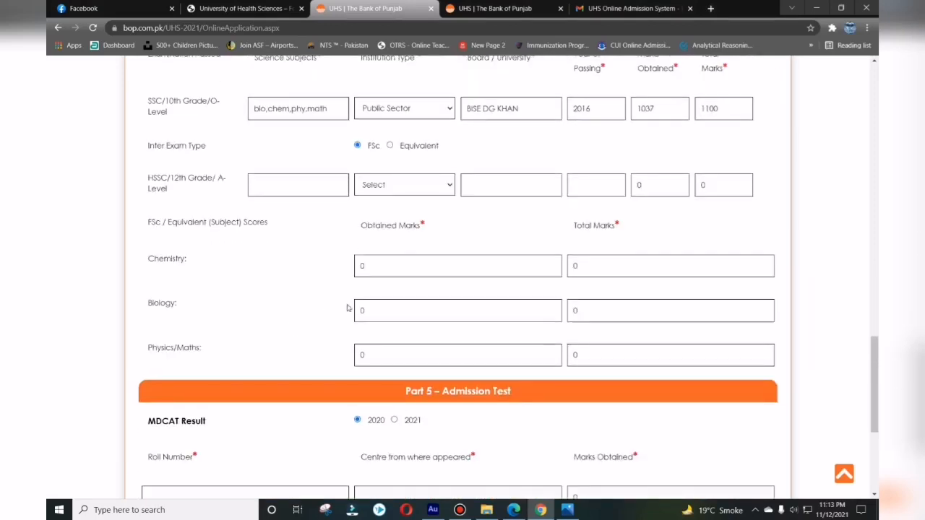
pyautogui.scroll(2, 279, 293)
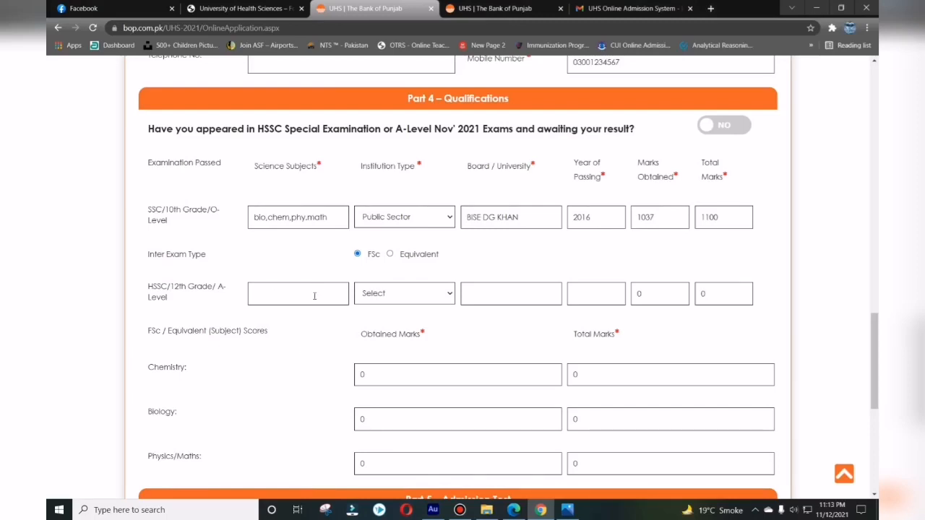
pyautogui.click(743, 127)
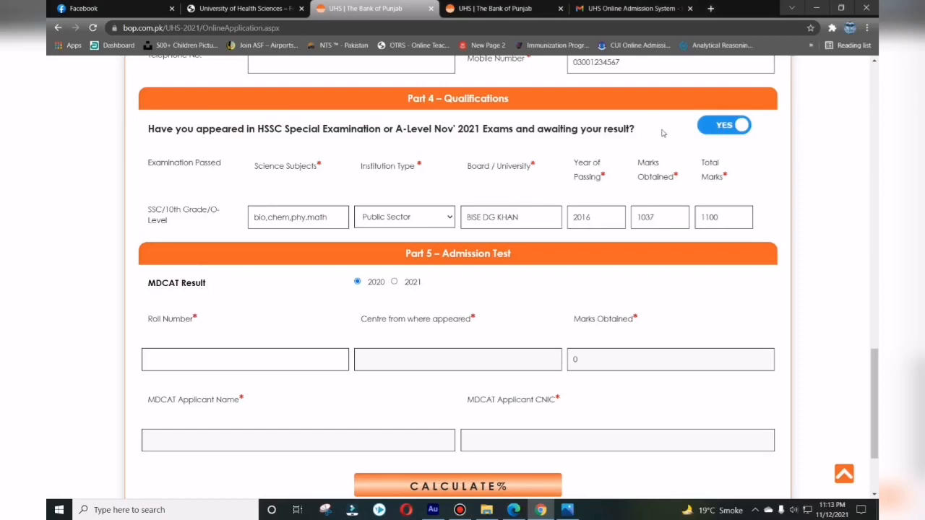
pyautogui.click(712, 133)
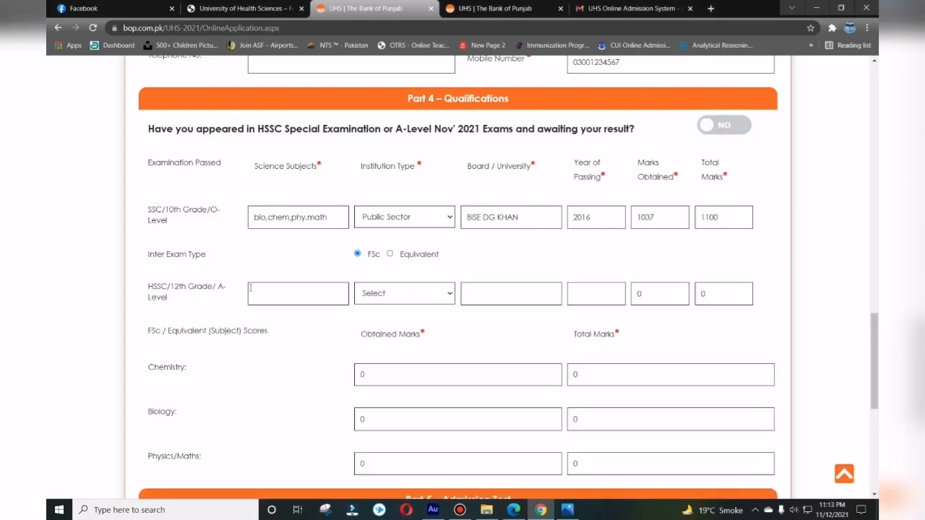
pyautogui.scroll(-1, 293, 267)
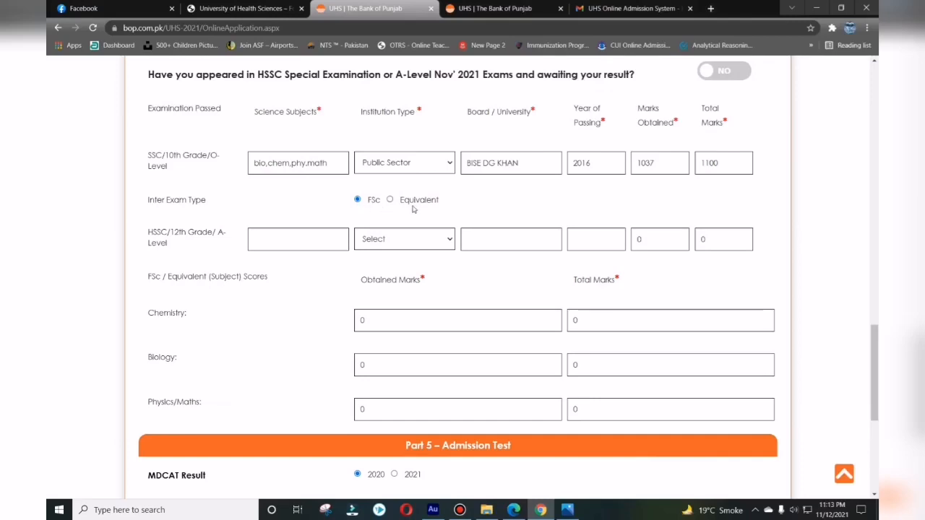
# Copy the SSC subjects into the HSSC row and set its institution type to Private Sector
pyautogui.click(267, 243)
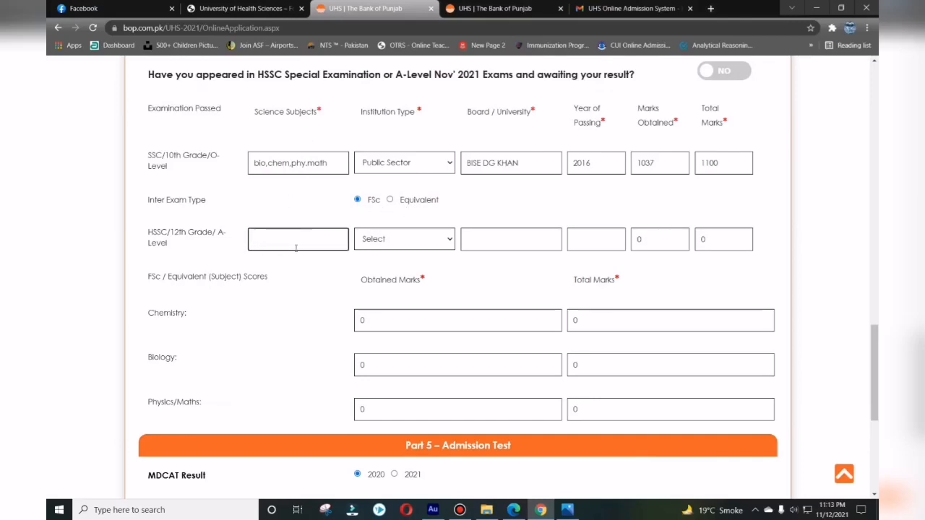
pyautogui.moveTo(306, 162); pyautogui.dragTo(255, 162)
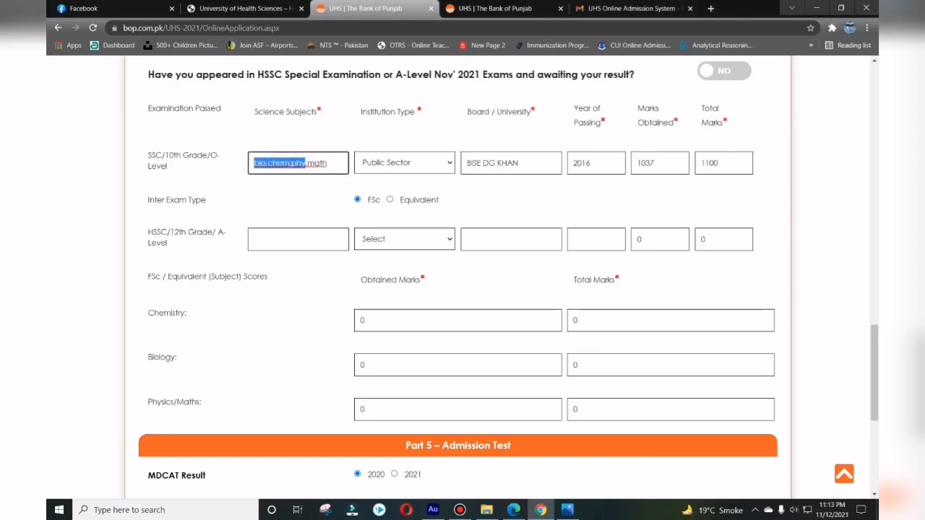
pyautogui.hotkey('ctrl', 'c')
pyautogui.click(307, 244)
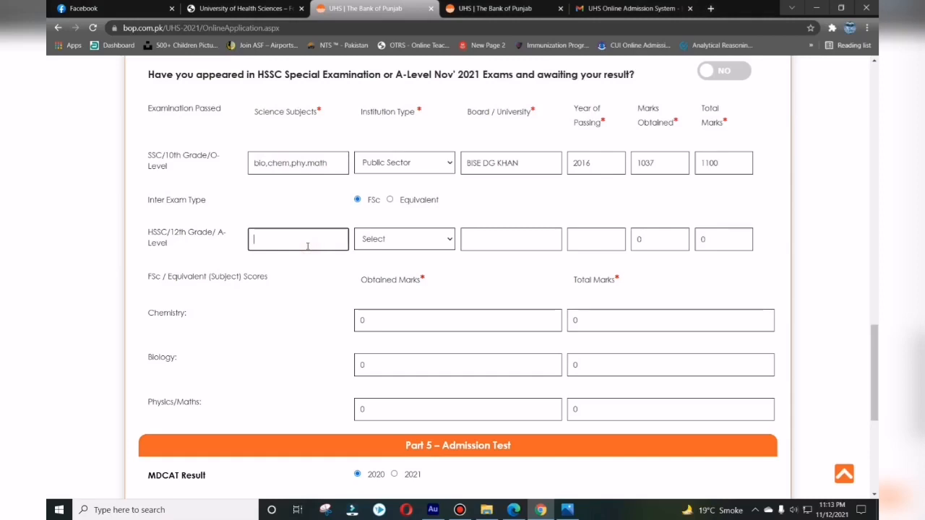
pyautogui.hotkey('ctrl', 'v')
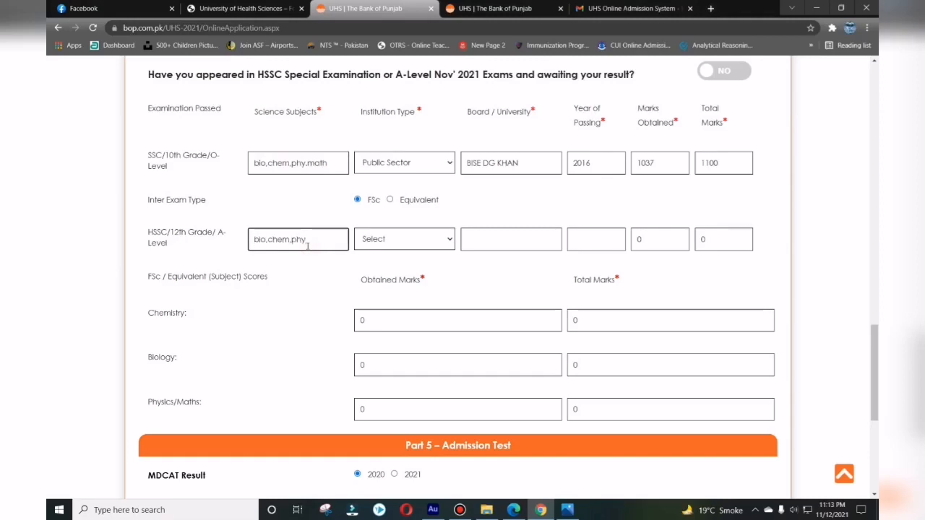
pyautogui.click(412, 238)
pyautogui.click(403, 275)
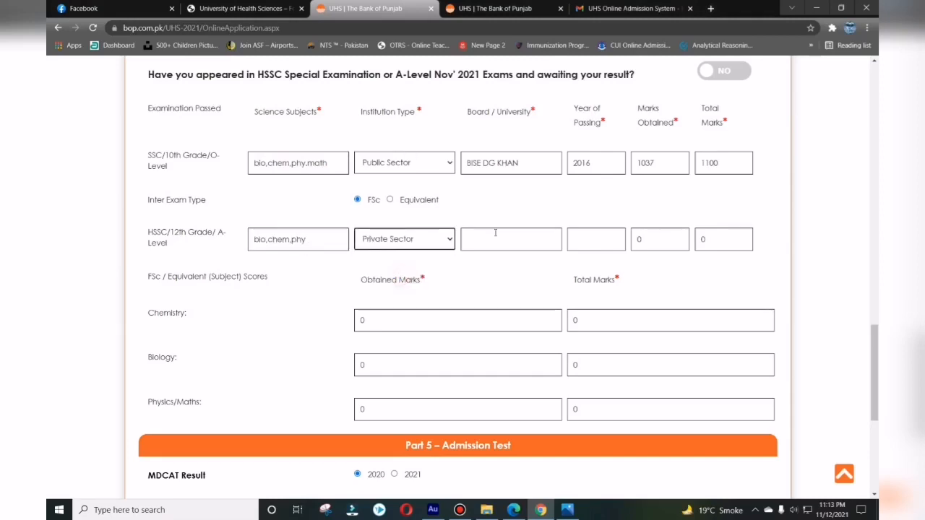
# Set the HSSC board to BISE DG KHAN, reusing the SSC board name
pyautogui.click(500, 245)
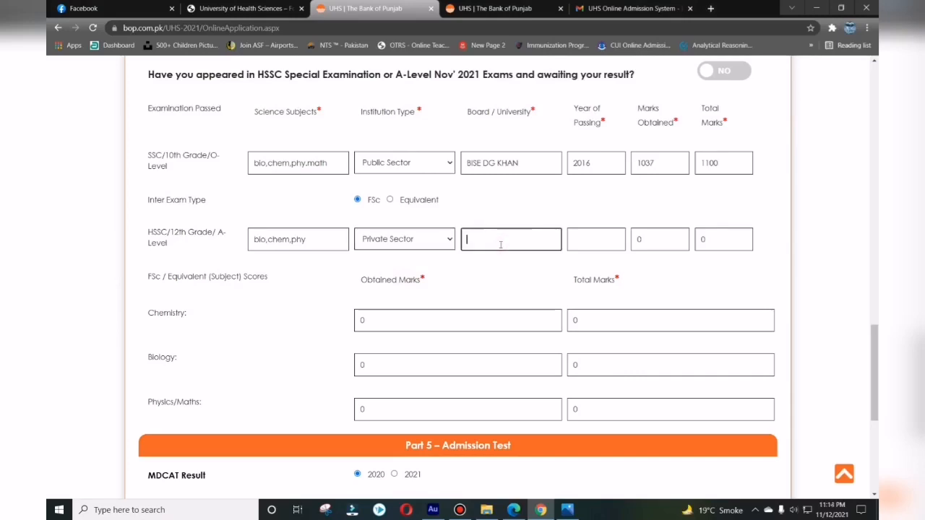
pyautogui.press('BackSpace')
pyautogui.write('B')
pyautogui.moveTo(526, 163); pyautogui.dragTo(449, 166)
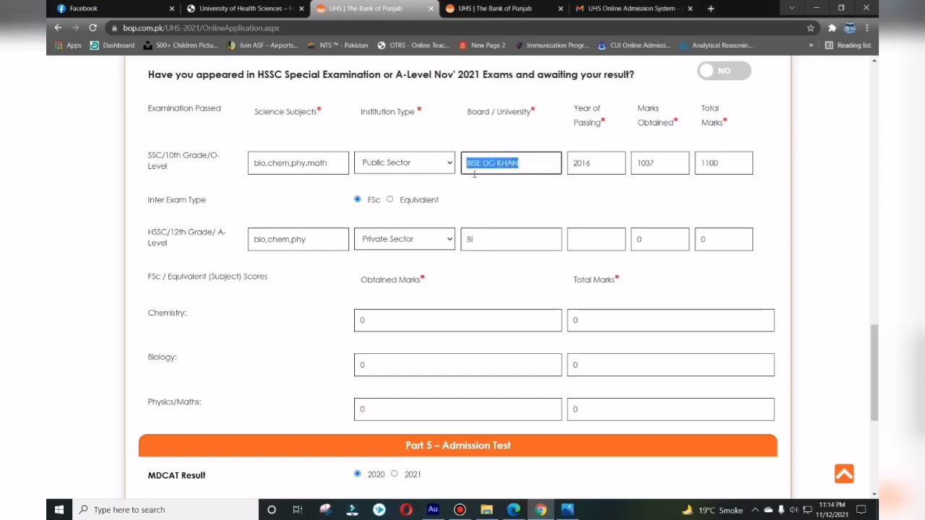
pyautogui.moveTo(484, 242); pyautogui.dragTo(445, 246)
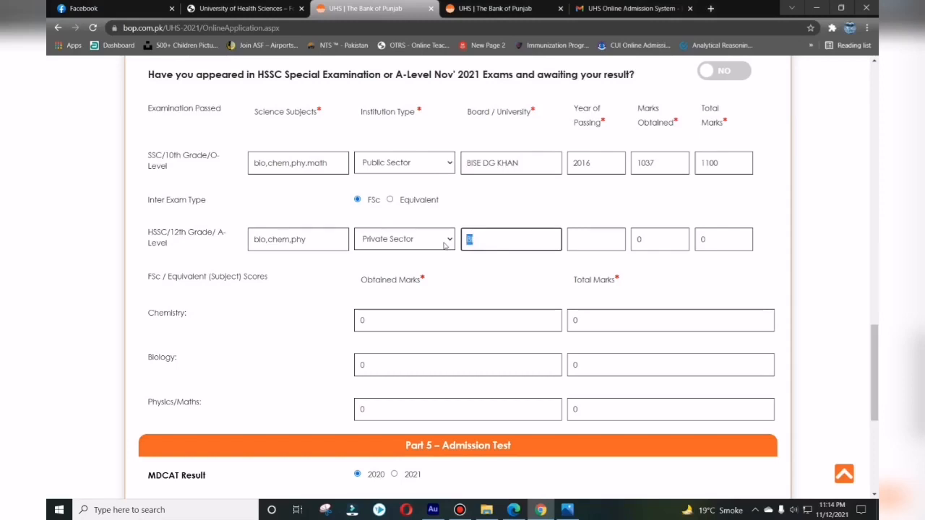
pyautogui.hotkey('ctrl', 'v')
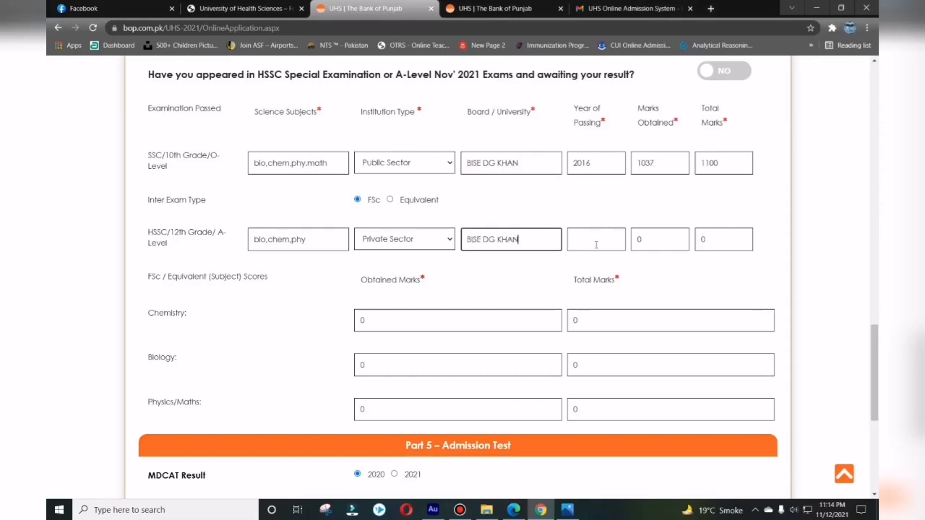
# Enter HSSC year 2019 with 1003 marks obtained out of 1100
pyautogui.click(596, 243)
pyautogui.write('2019')
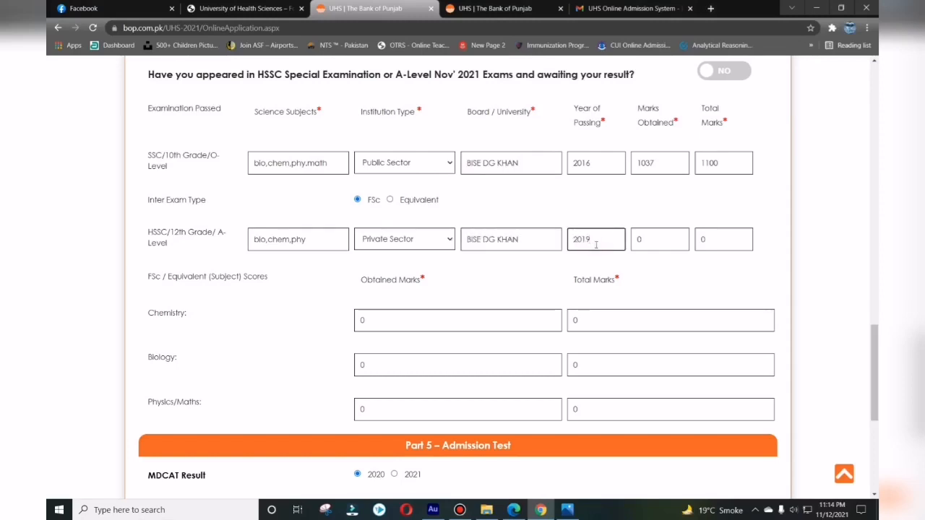
pyautogui.click(645, 243)
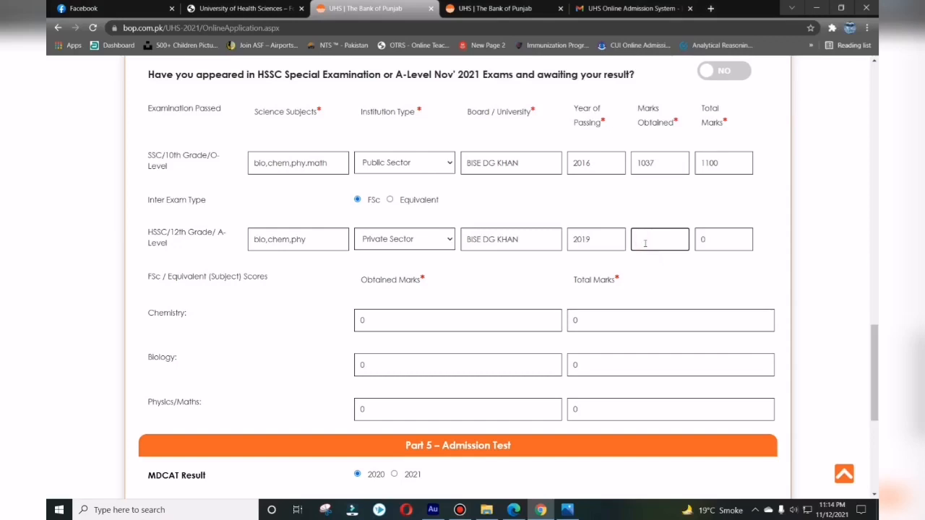
pyautogui.write('1003')
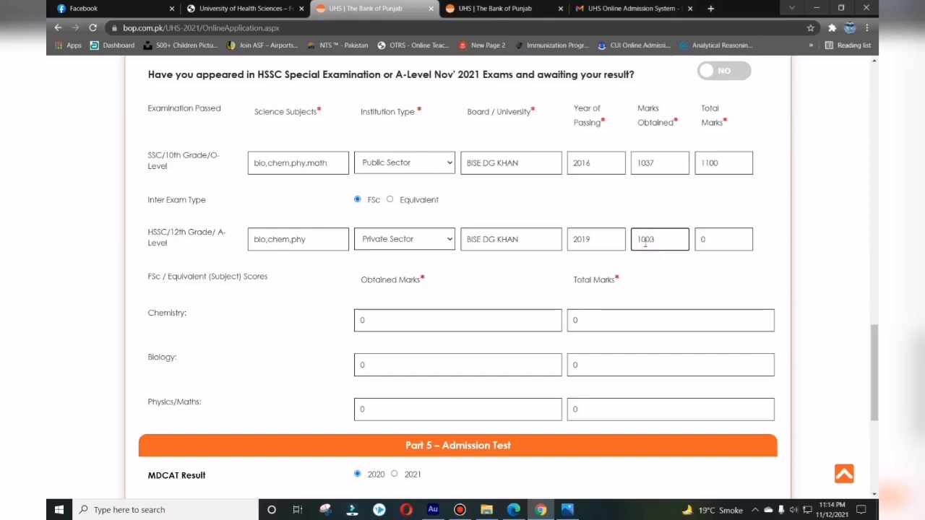
pyautogui.click(710, 240)
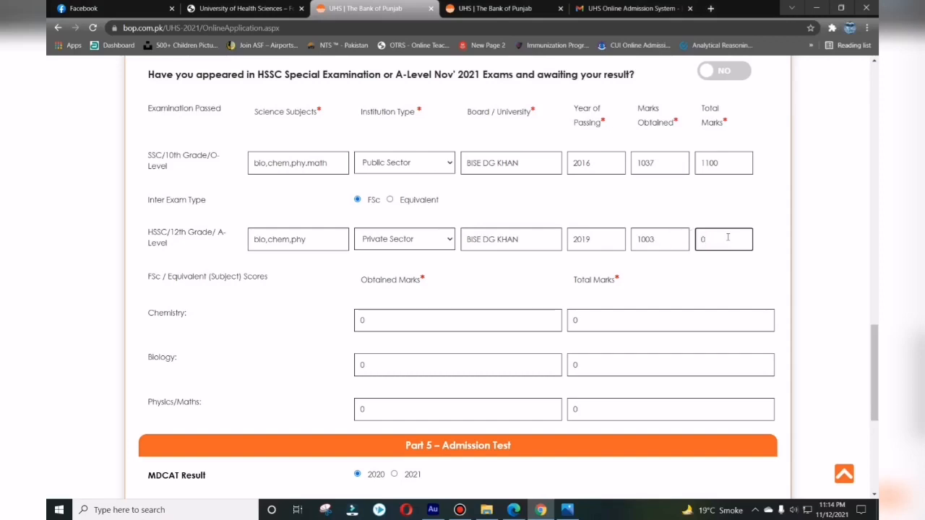
pyautogui.write('1100')
pyautogui.scroll(-2, 362, 326)
pyautogui.scroll(1, 338, 198)
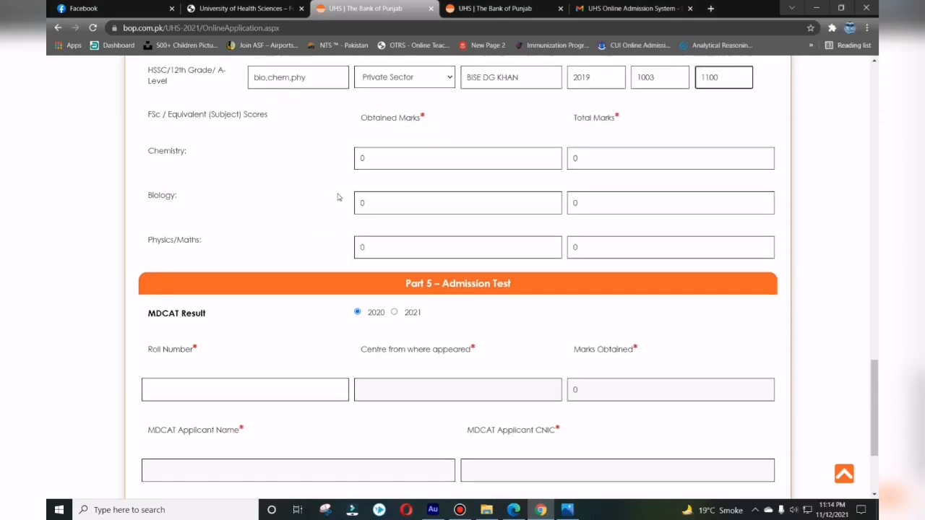
pyautogui.scroll(1, 278, 214)
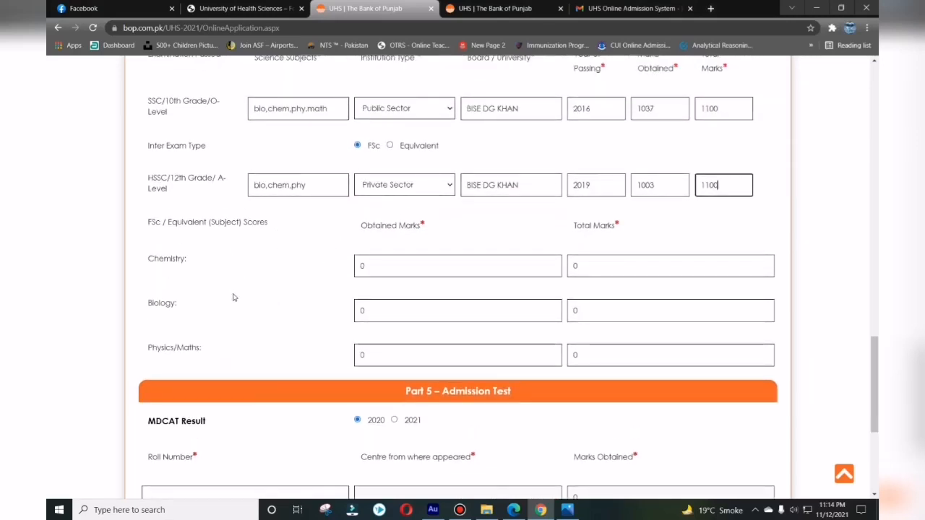
pyautogui.scroll(2, 307, 245)
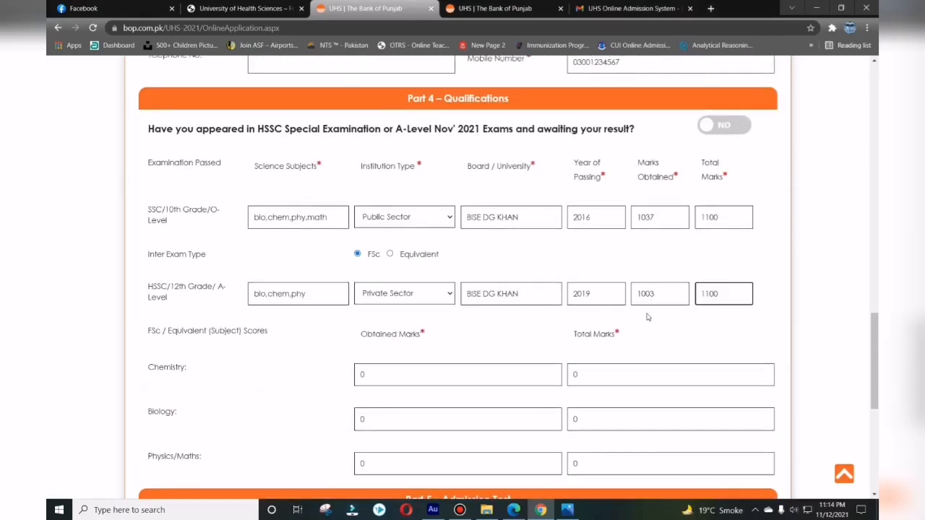
pyautogui.scroll(-1, 641, 331)
pyautogui.scroll(-2, 292, 325)
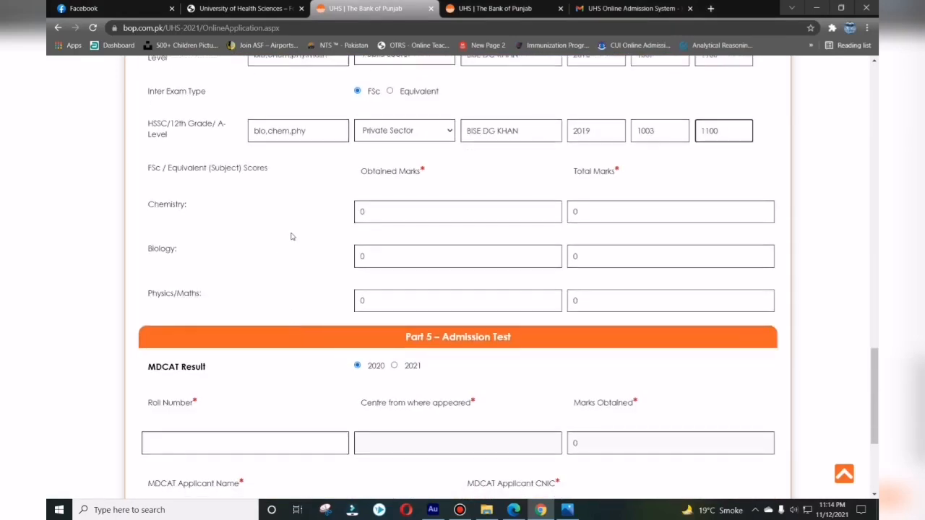
# Enter Chemistry as 191 of 200 and paste 200 as the Biology and Physics/Maths totals
pyautogui.click(390, 207)
pyautogui.write('1')
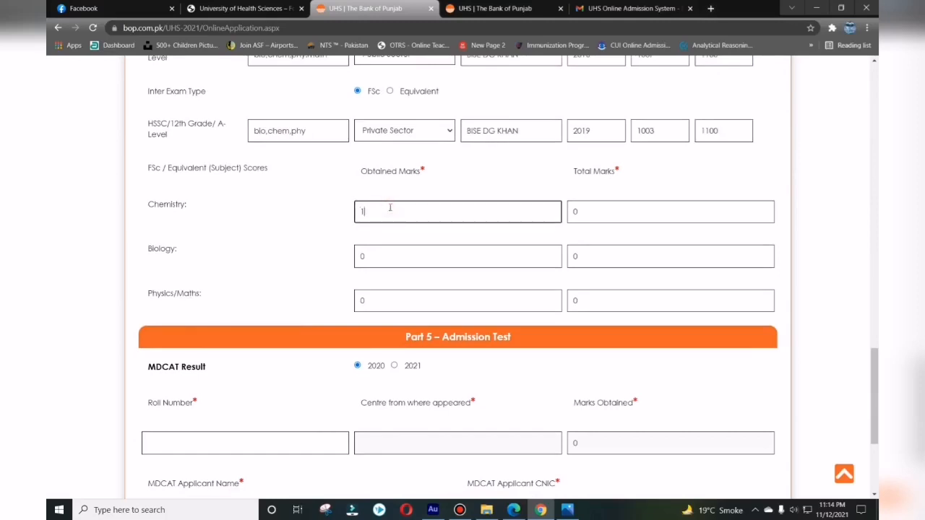
pyautogui.write('91')
pyautogui.click(576, 214)
pyautogui.write('200')
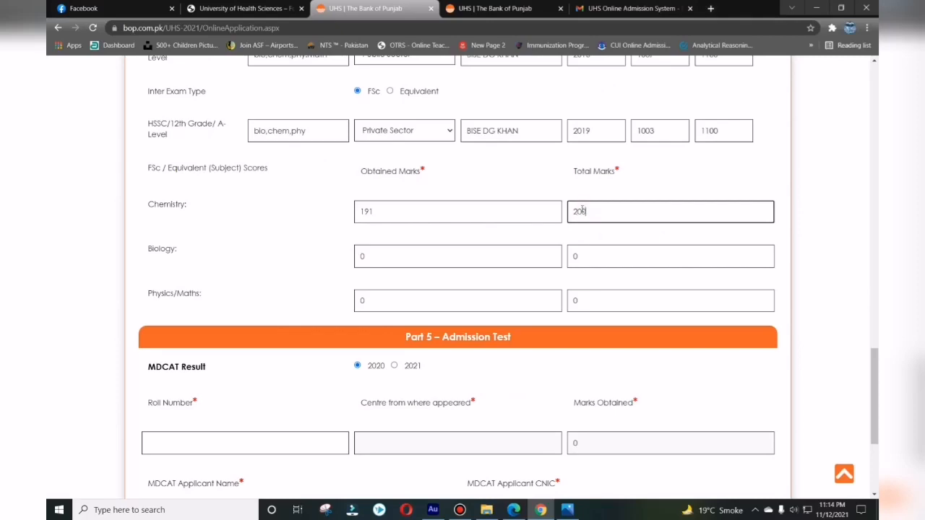
pyautogui.click(584, 256)
pyautogui.moveTo(603, 214); pyautogui.dragTo(543, 210)
pyautogui.moveTo(581, 261); pyautogui.dragTo(543, 260)
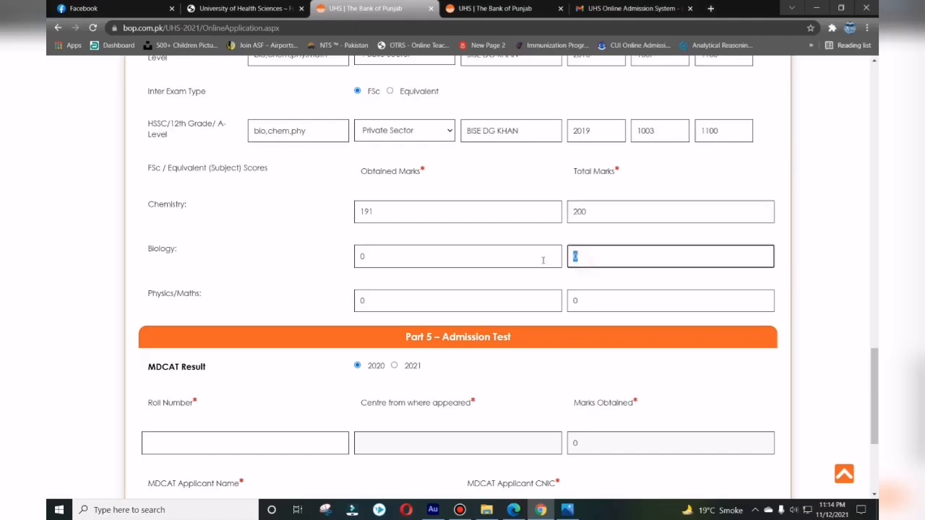
pyautogui.hotkey('ctrl', 'v')
pyautogui.moveTo(580, 300); pyautogui.dragTo(538, 298)
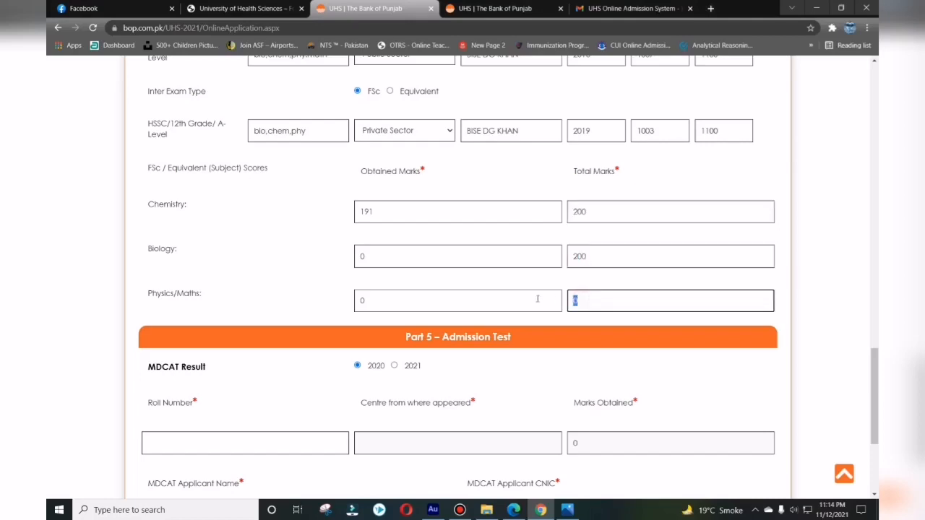
pyautogui.hotkey('ctrl', 'v')
# Enter 191 as Biology obtained marks and clear the Physics/Maths obtained marks box
pyautogui.doubleClick(384, 256)
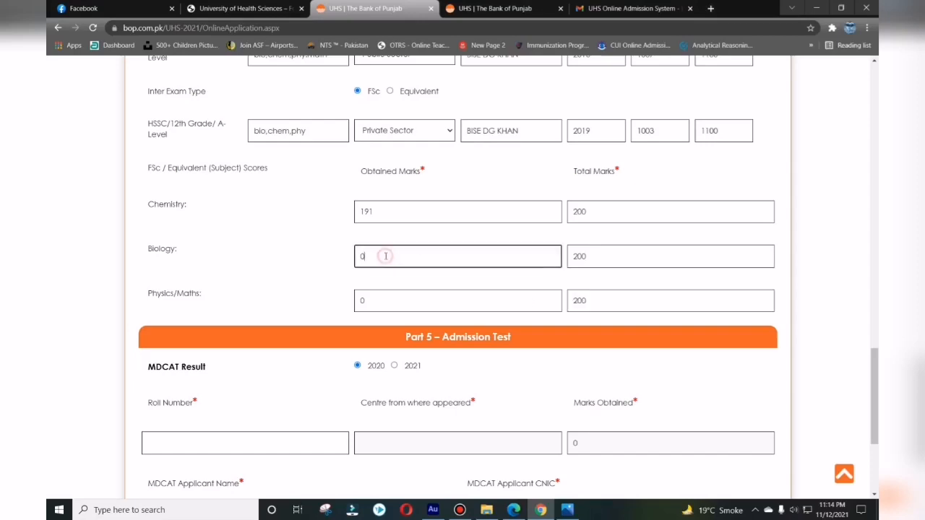
pyautogui.write('191')
pyautogui.click(366, 301)
pyautogui.press('BackSpace')
pyautogui.write('191')
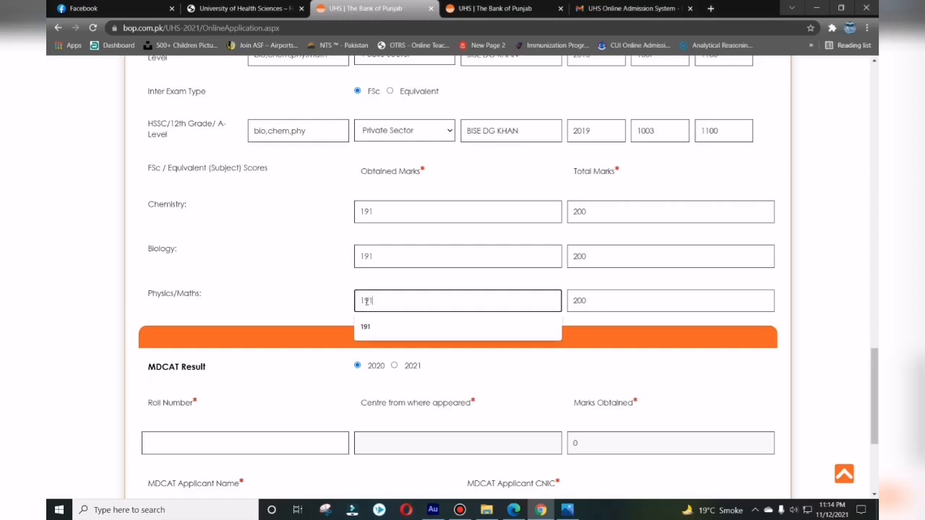
pyautogui.scroll(-3, 383, 303)
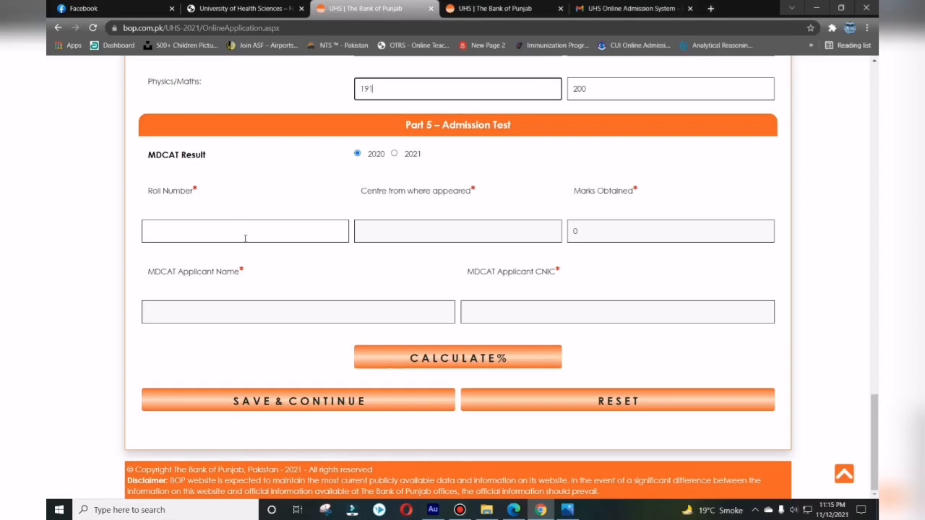
# Enter the MDCAT roll number so the 164 marks load, then save and continue
pyautogui.click(245, 238)
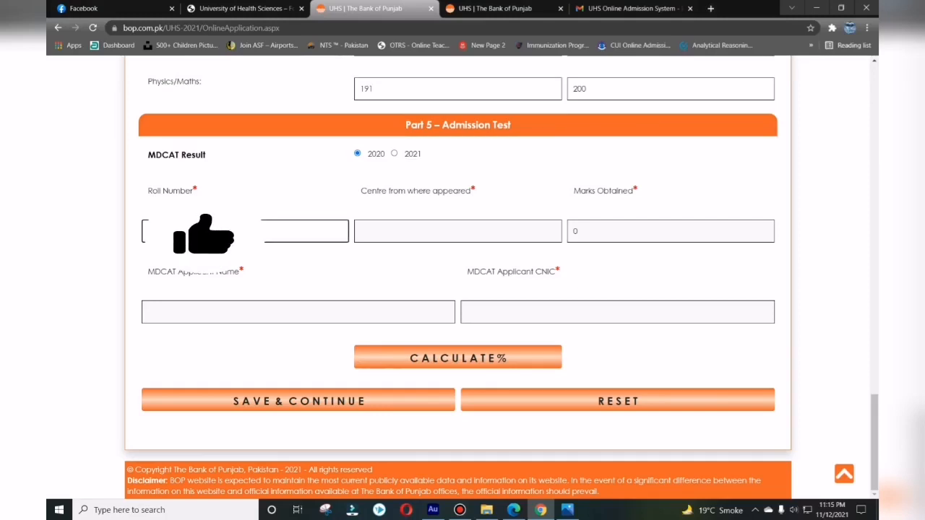
pyautogui.click(424, 229)
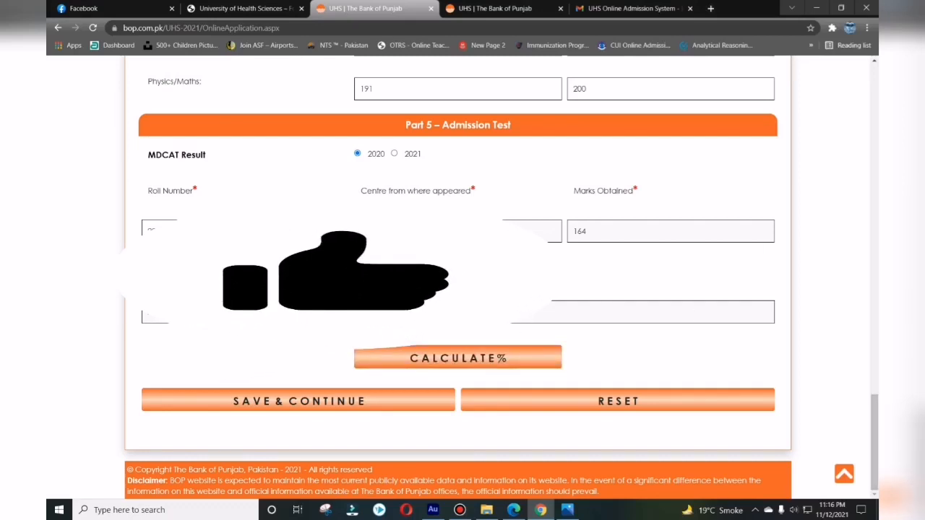
pyautogui.moveTo(875, 461); pyautogui.dragTo(836, 492)
pyautogui.click(332, 406)
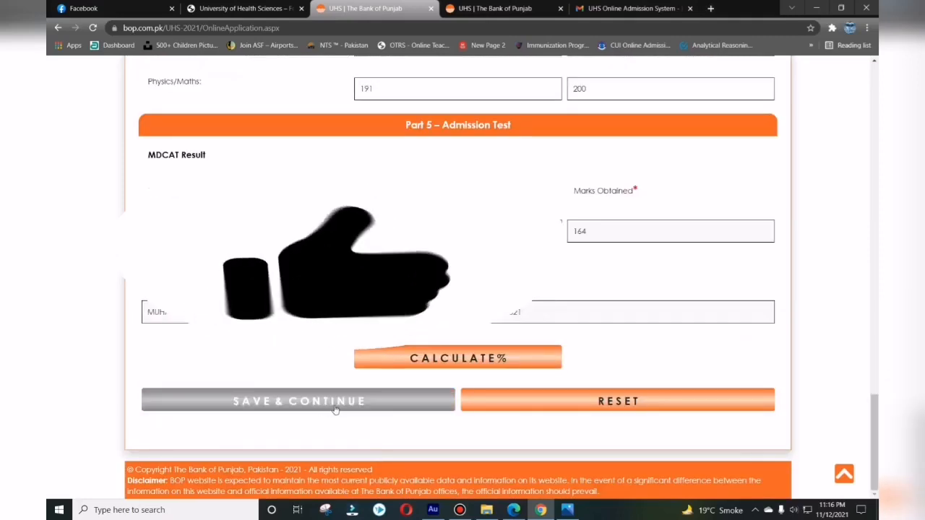
# Fill in the father's name in Part 3 and save and continue to the upload page
pyautogui.click(335, 407)
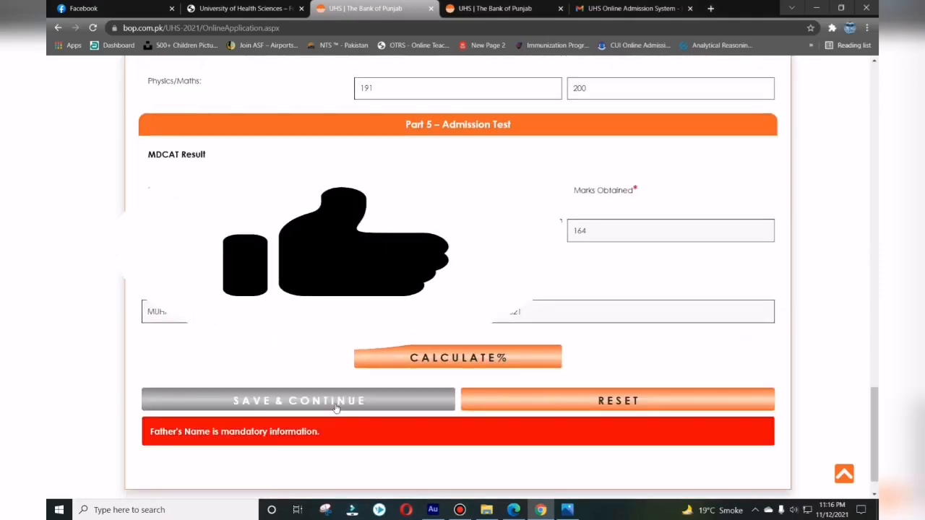
pyautogui.scroll(-1, 336, 408)
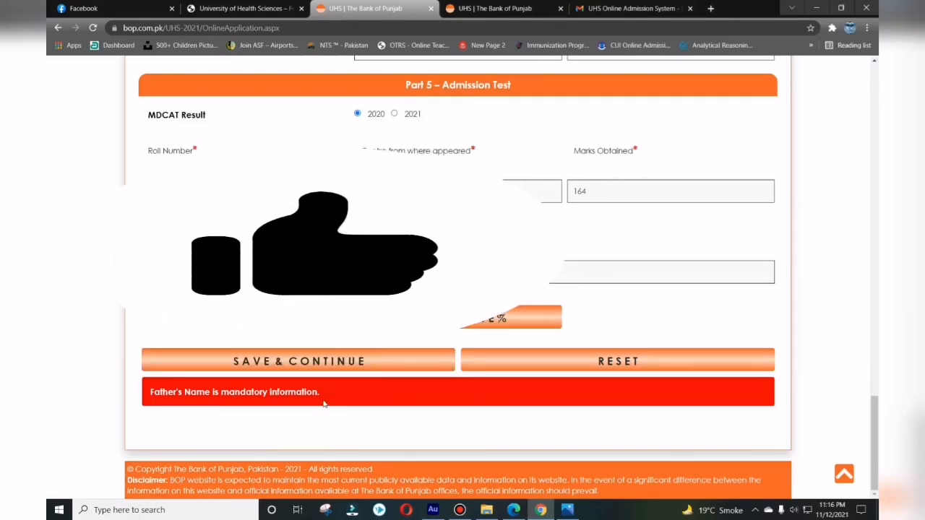
pyautogui.moveTo(875, 431); pyautogui.dragTo(878, 286)
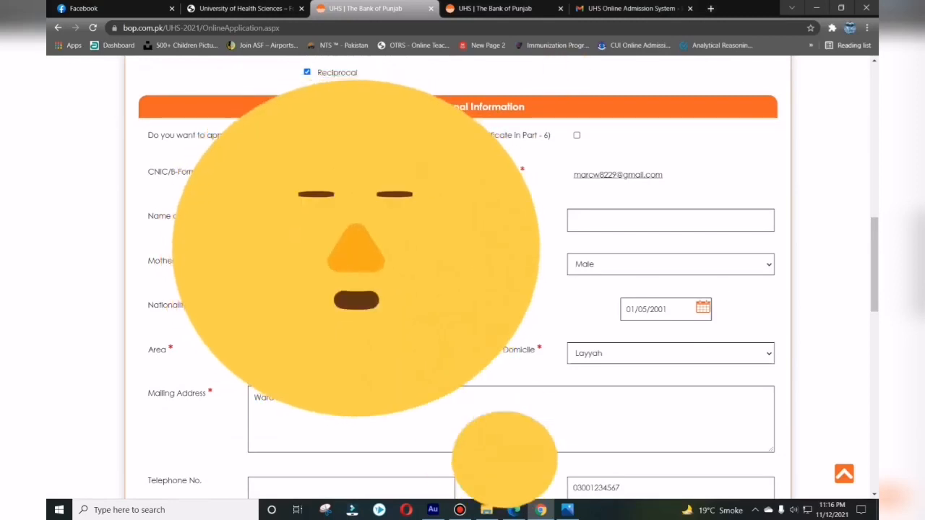
pyautogui.click(608, 225)
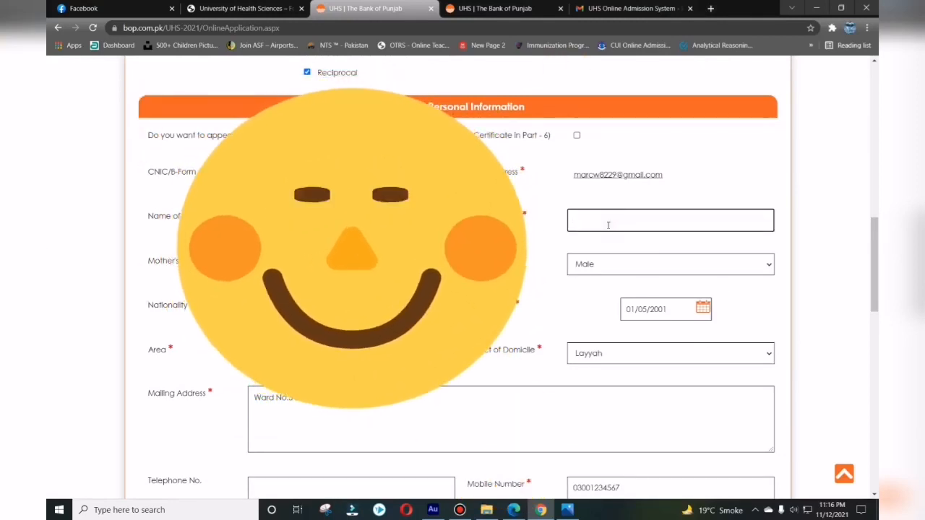
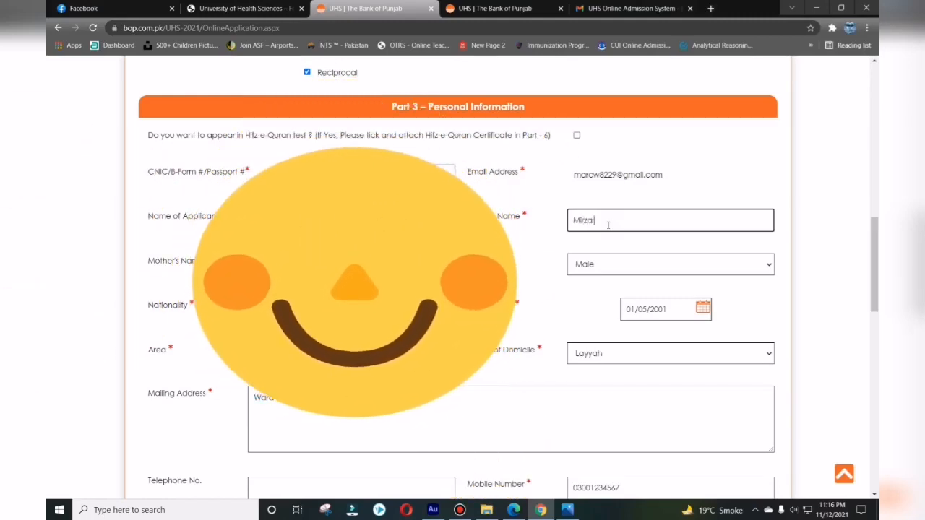
pyautogui.scroll(-1, 535, 248)
pyautogui.scroll(-10, 534, 247)
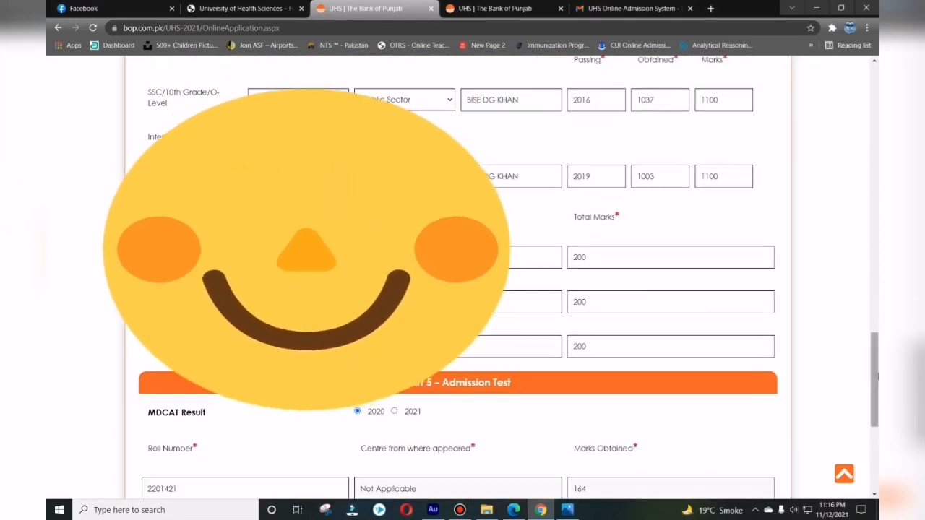
pyautogui.scroll(-4, 698, 298)
pyautogui.click(345, 362)
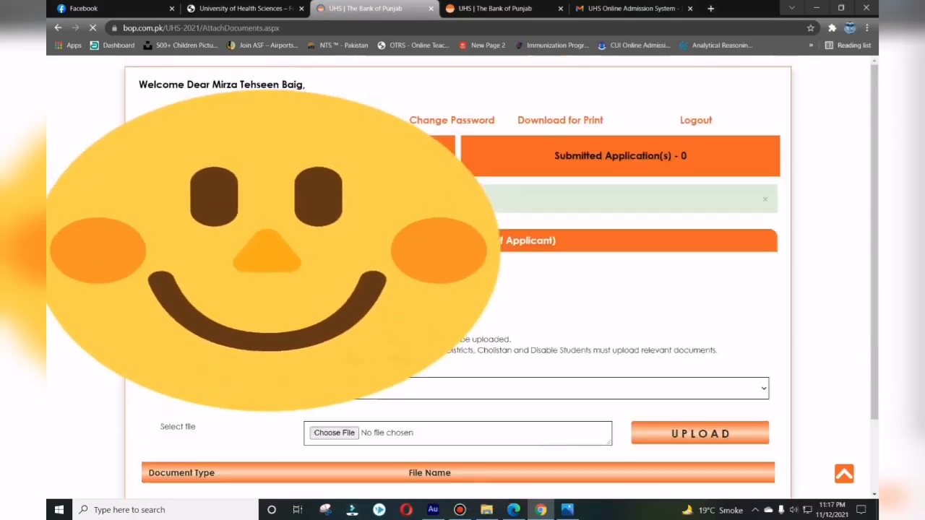
# Choose Matriculation (SSC) certificate as the document type on the Upload Documents page
pyautogui.scroll(-2, 308, 330)
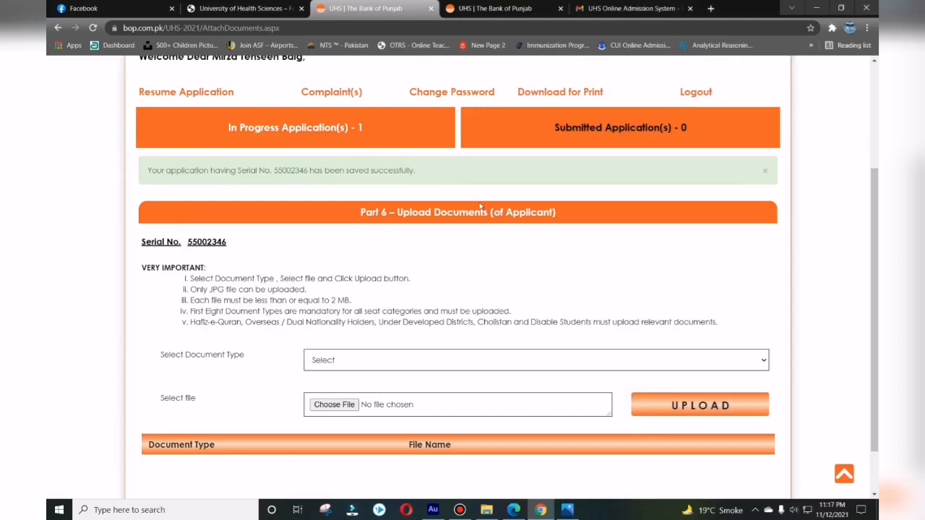
pyautogui.scroll(-1, 548, 226)
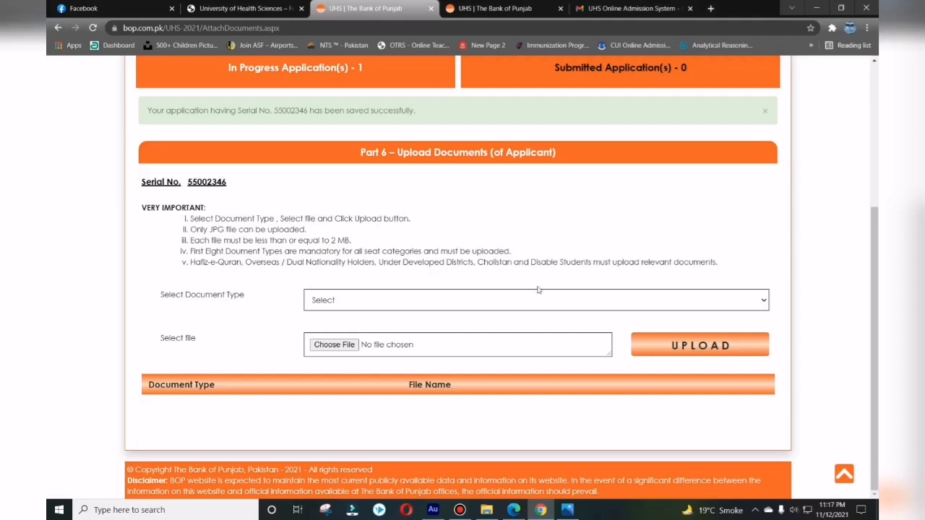
pyautogui.click(380, 305)
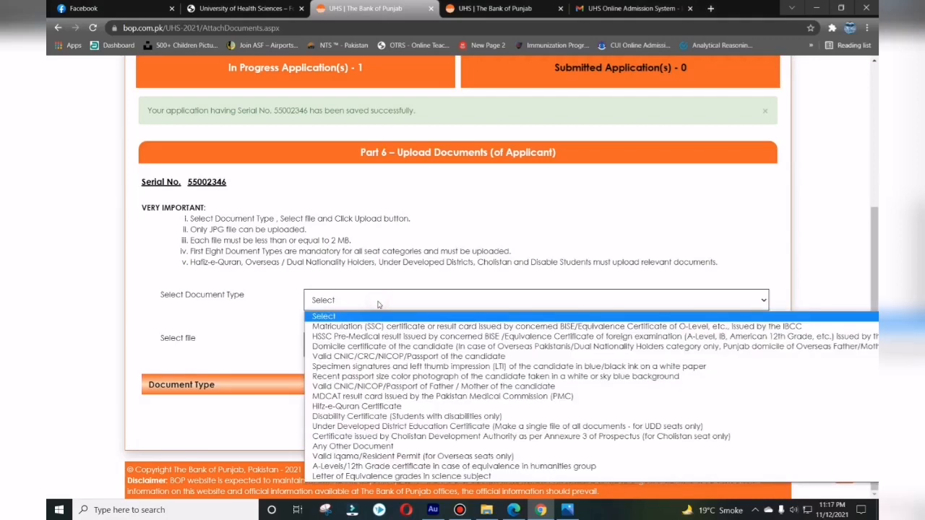
pyautogui.click(378, 328)
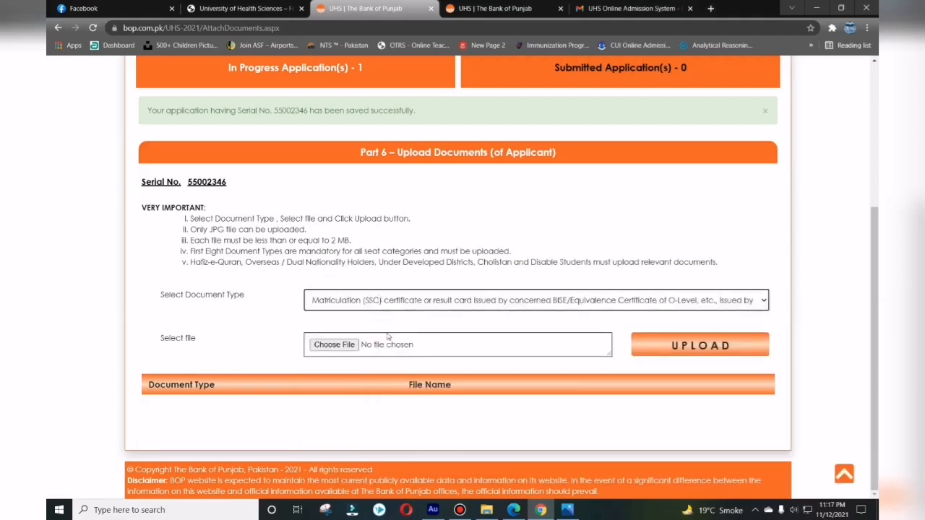
# Attach reslt.PNG from Documents > PMC and try uploading it, which fails the JPG/PDF check
pyautogui.click(339, 345)
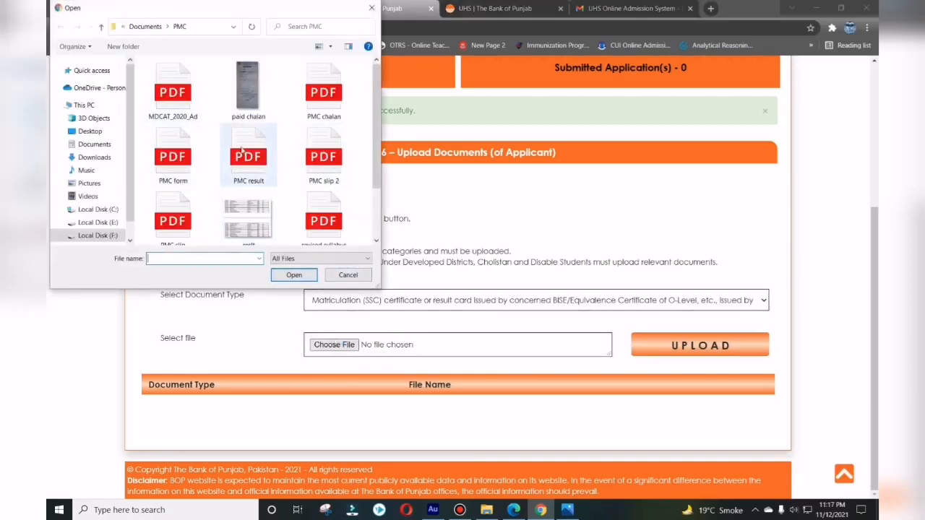
pyautogui.scroll(-2, 254, 119)
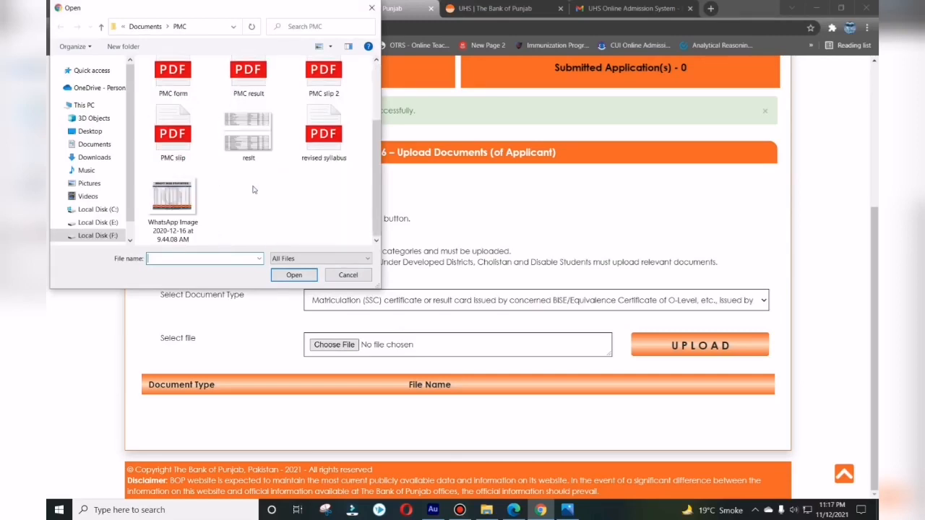
pyautogui.click(253, 142)
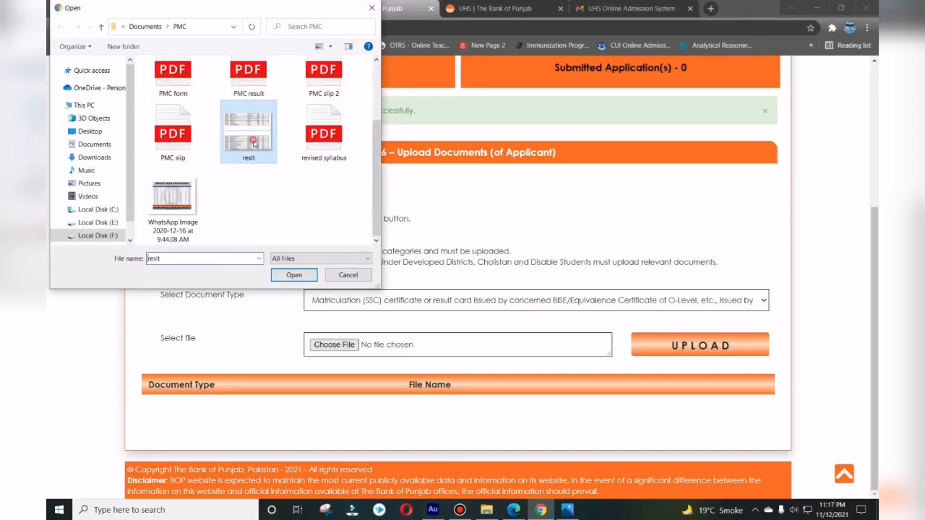
pyautogui.click(297, 275)
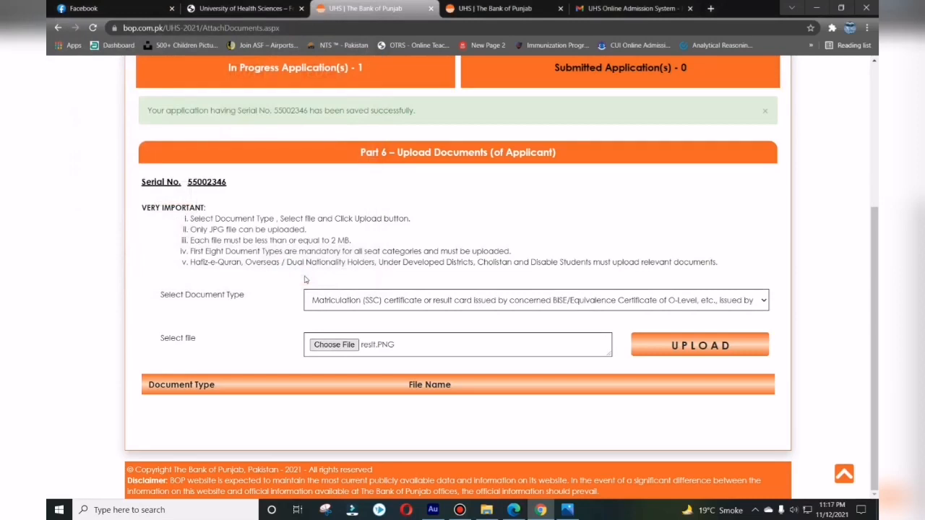
pyautogui.click(680, 344)
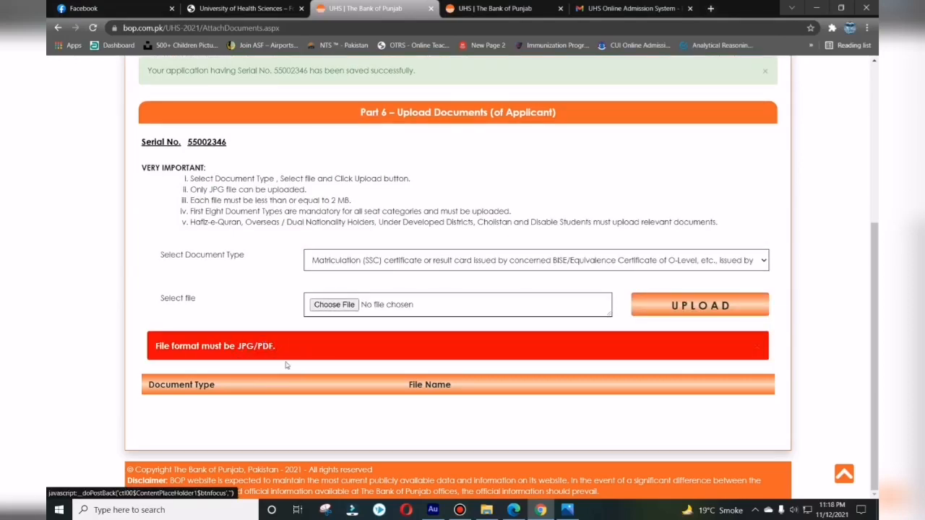
# Swap in MDCAT_2020_Ad.pdf, upload it, and check the uploaded documents list
pyautogui.click(331, 304)
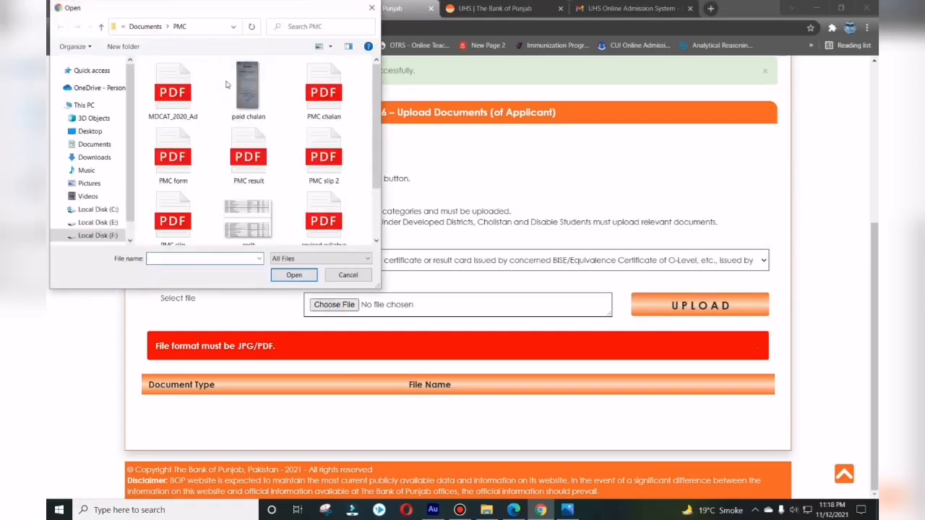
pyautogui.scroll(-2, 245, 108)
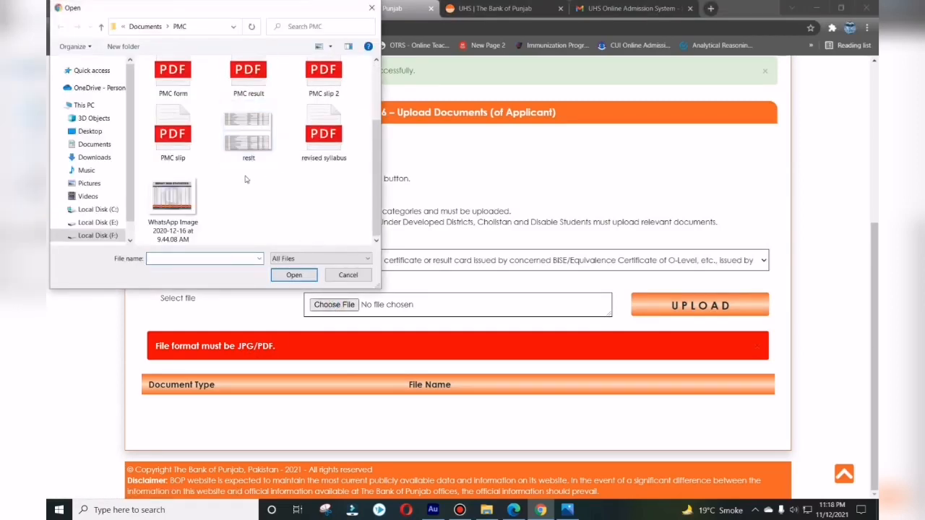
pyautogui.scroll(2, 217, 193)
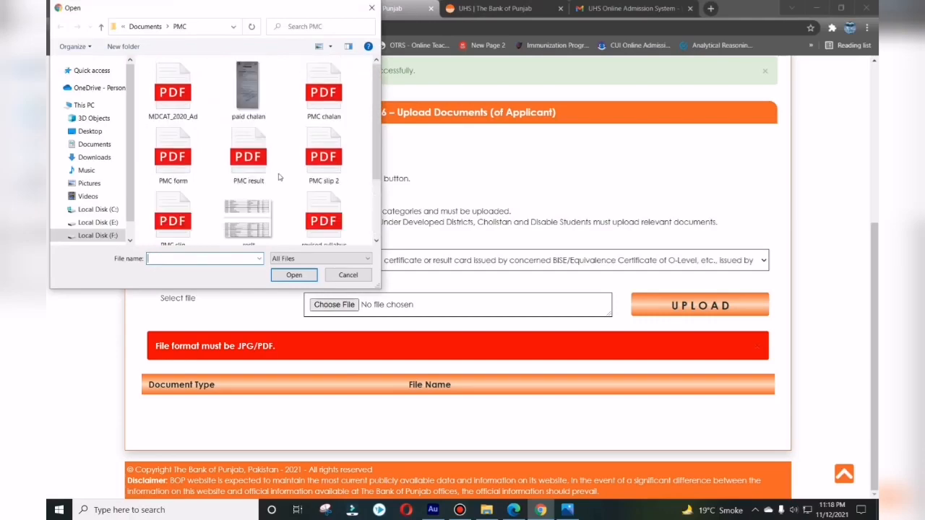
pyautogui.click(190, 112)
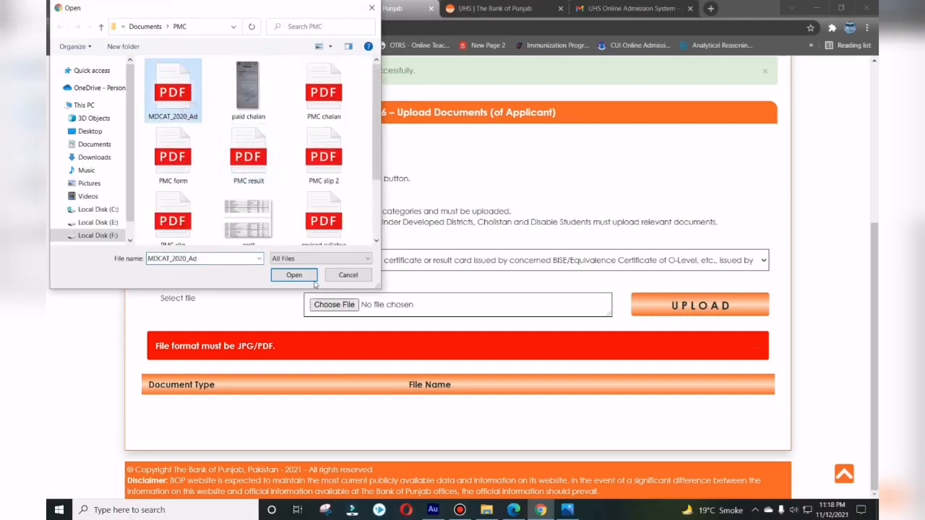
pyautogui.click(292, 276)
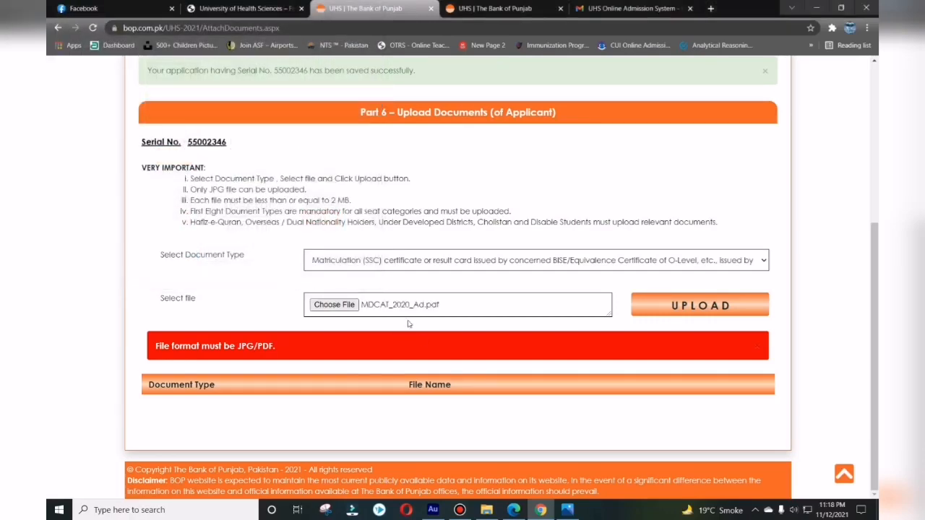
pyautogui.click(693, 306)
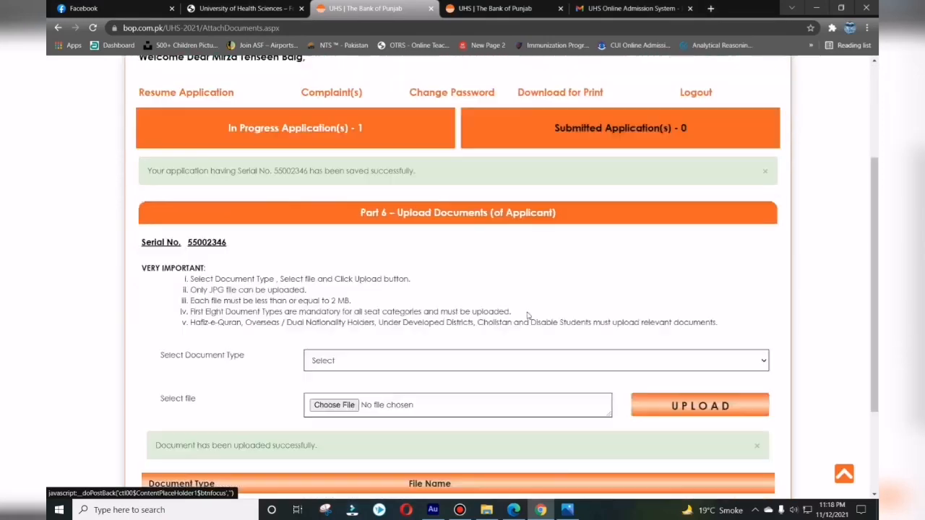
pyautogui.scroll(-2, 528, 316)
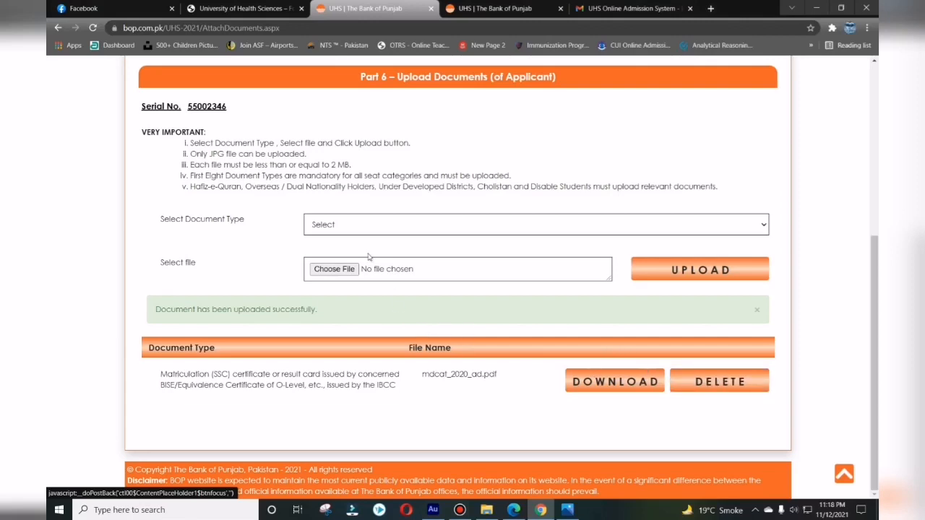
# Upload MDCAT_2020_Ad.pdf as the HSSC Pre-Medical result
pyautogui.click(372, 226)
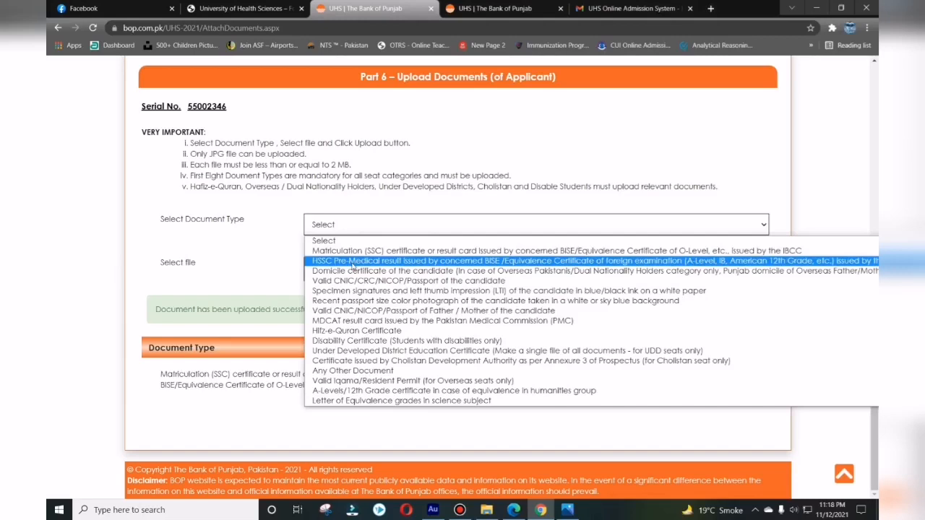
pyautogui.click(353, 263)
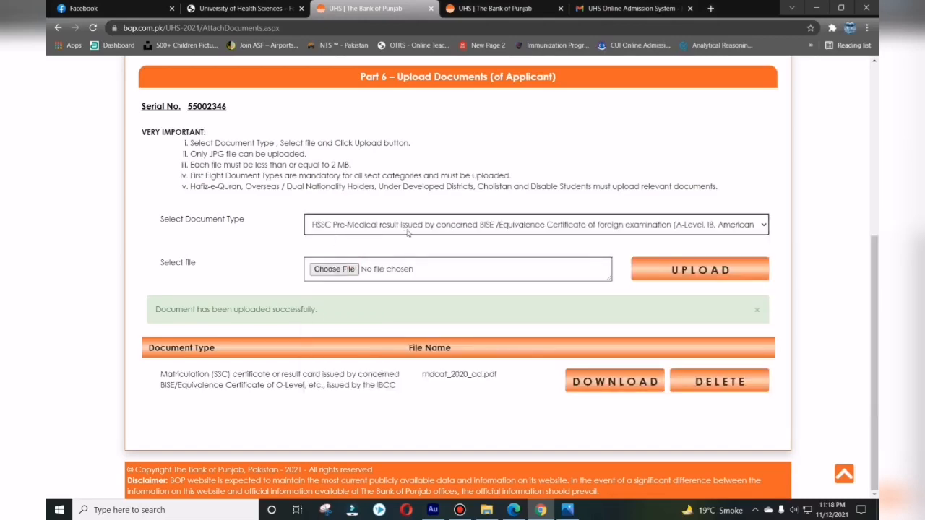
pyautogui.click(334, 269)
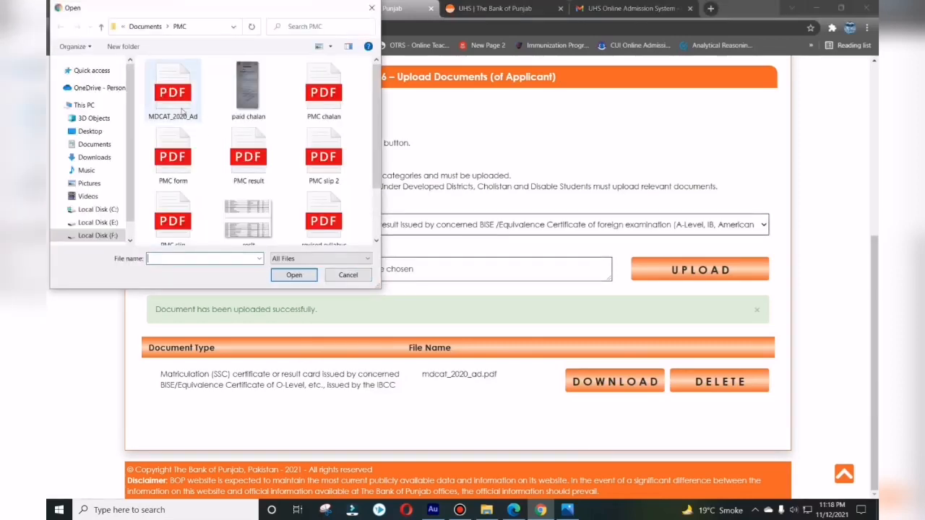
pyautogui.click(180, 108)
pyautogui.click(292, 275)
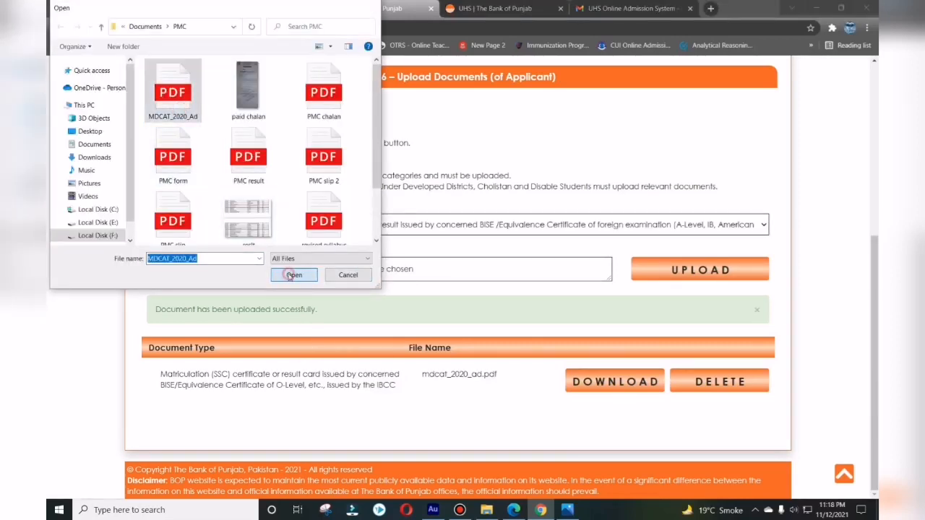
pyautogui.click(707, 273)
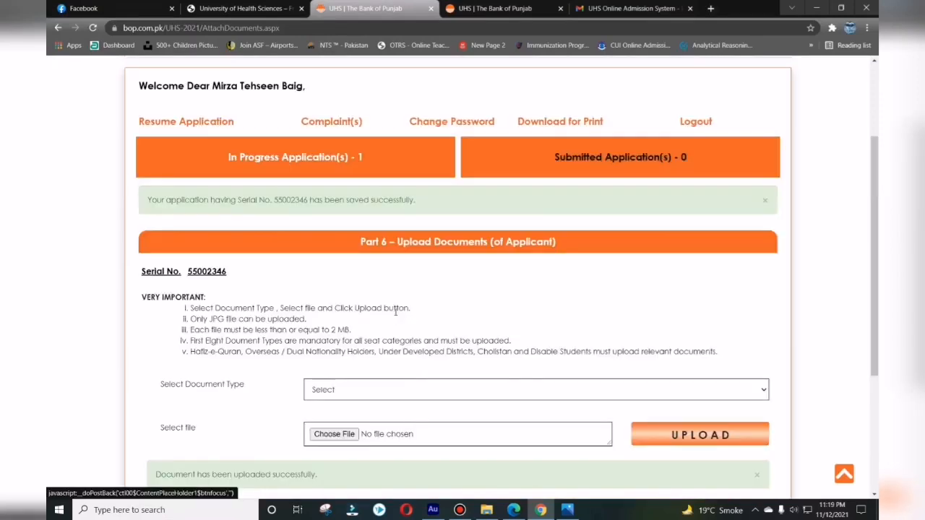
pyautogui.scroll(-2, 457, 328)
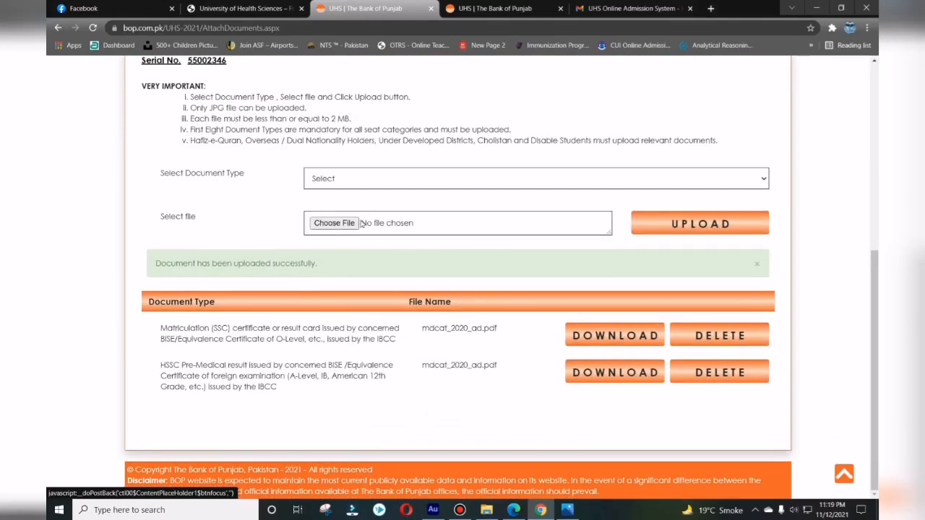
# Upload PMC chalan.pdf as the Domicile certificate
pyautogui.click(353, 180)
pyautogui.click(352, 224)
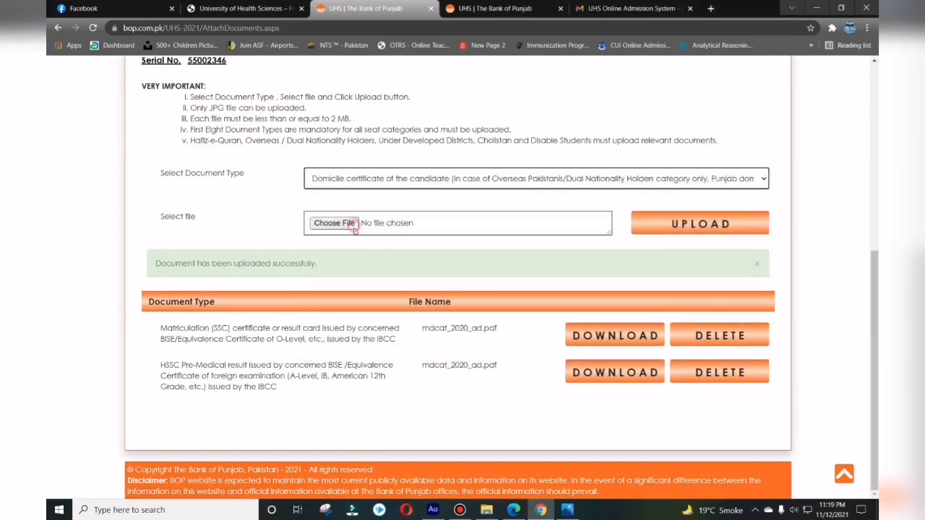
pyautogui.click(335, 224)
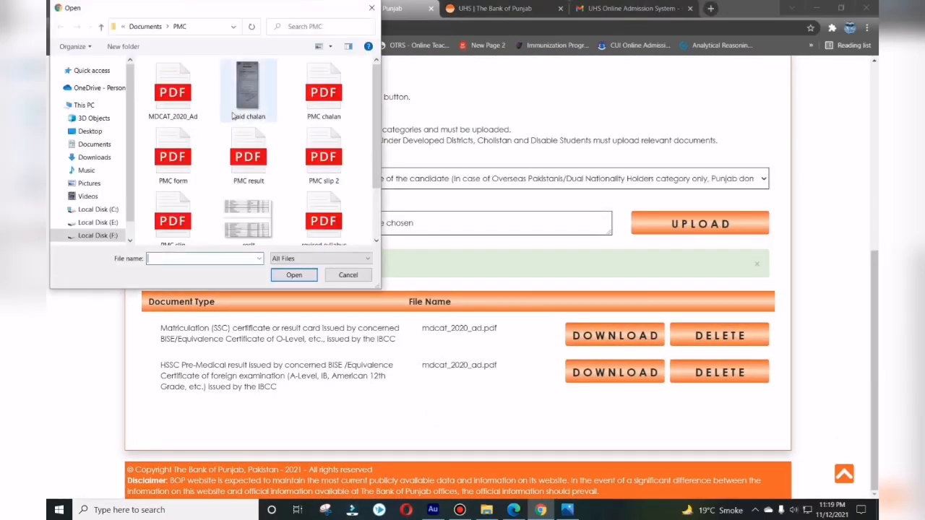
pyautogui.click(322, 93)
pyautogui.click(293, 275)
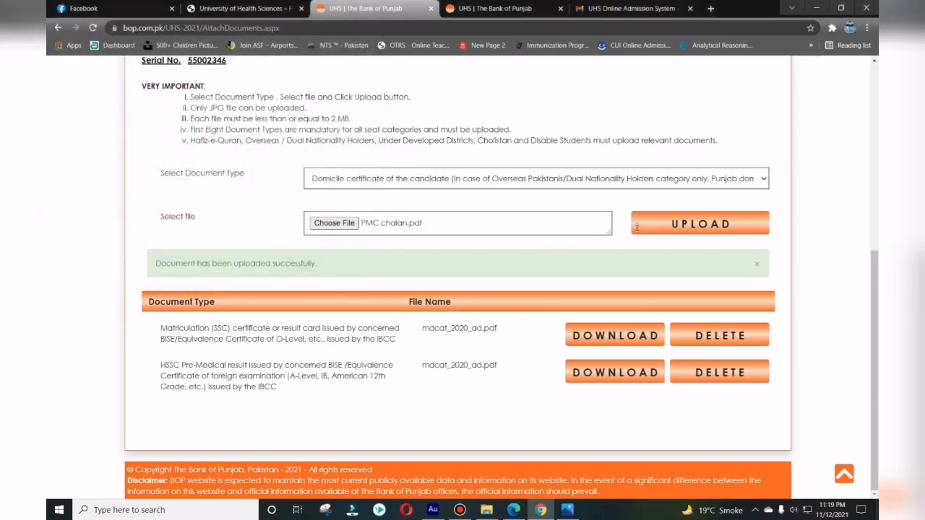
pyautogui.click(685, 226)
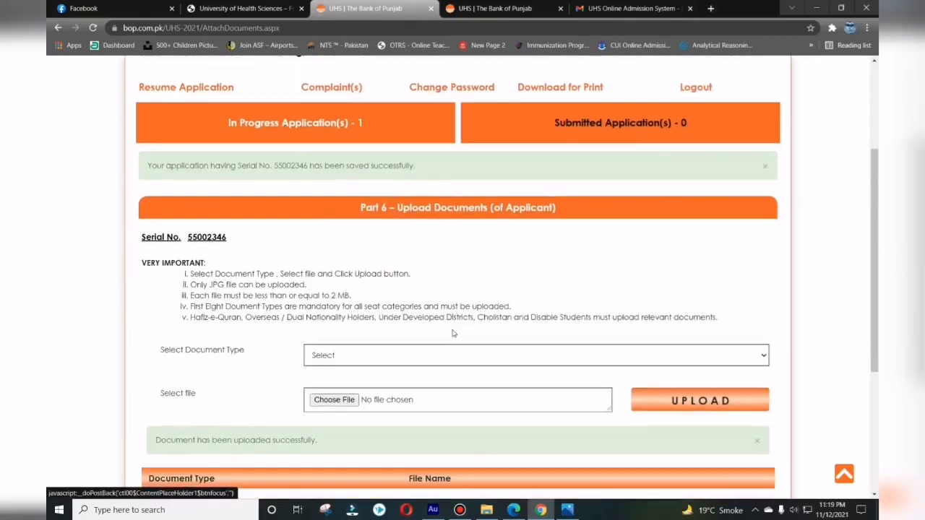
# Upload MDCAT_2020_Ad.pdf as the Valid CNIC/Passport document
pyautogui.scroll(-3, 453, 333)
pyautogui.click(405, 172)
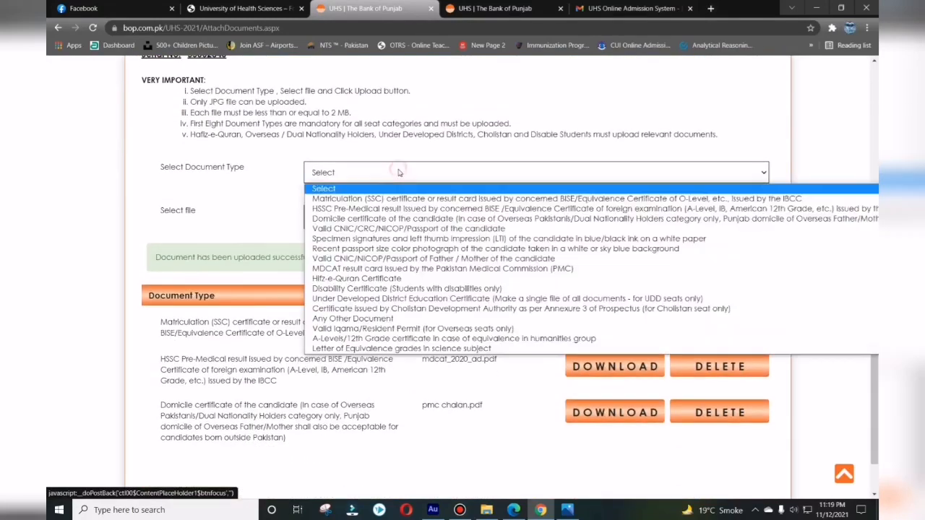
pyautogui.click(396, 229)
pyautogui.click(341, 216)
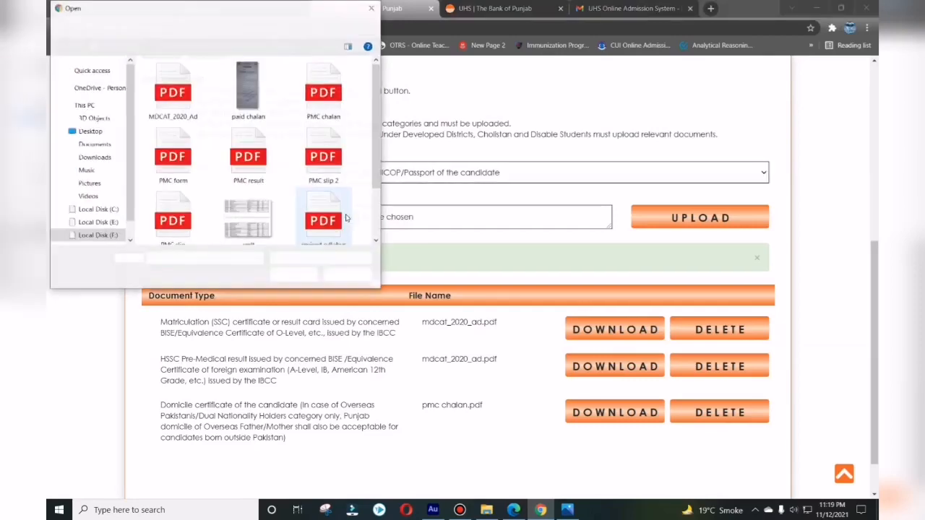
pyautogui.click(174, 98)
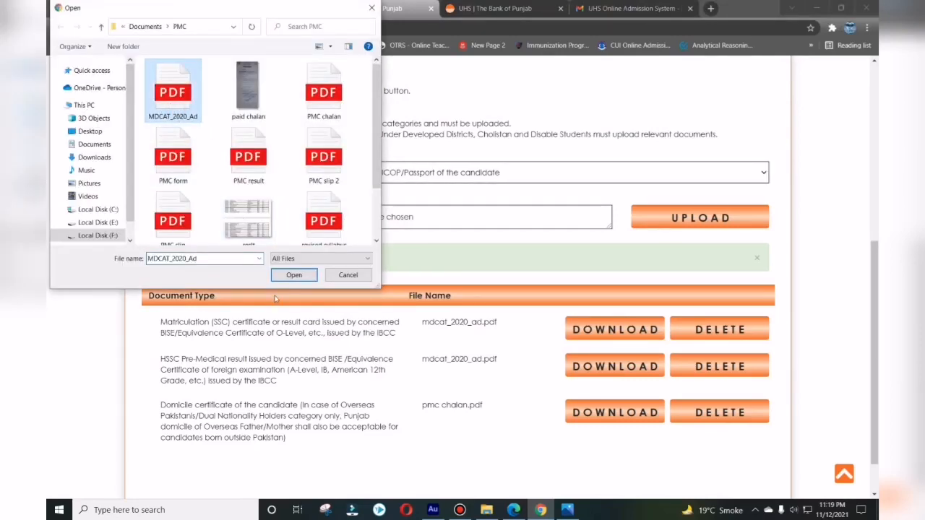
pyautogui.click(293, 276)
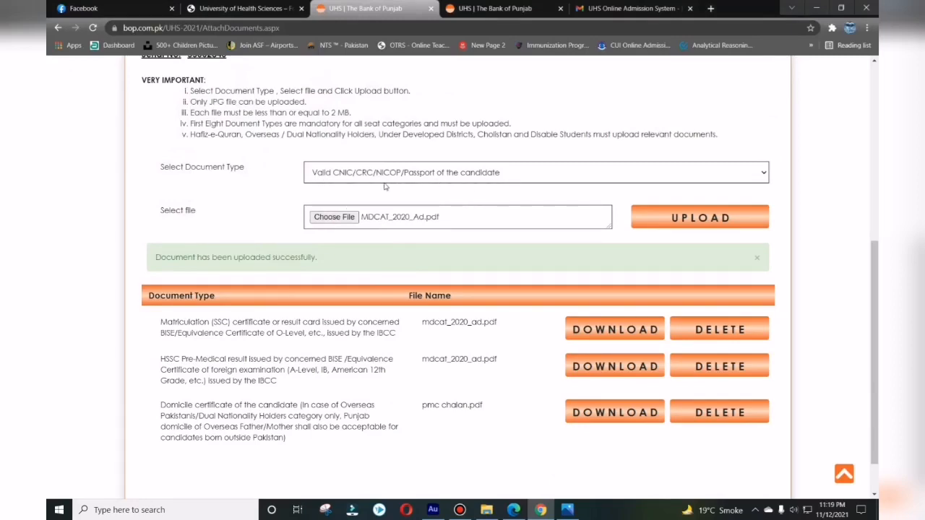
pyautogui.click(666, 215)
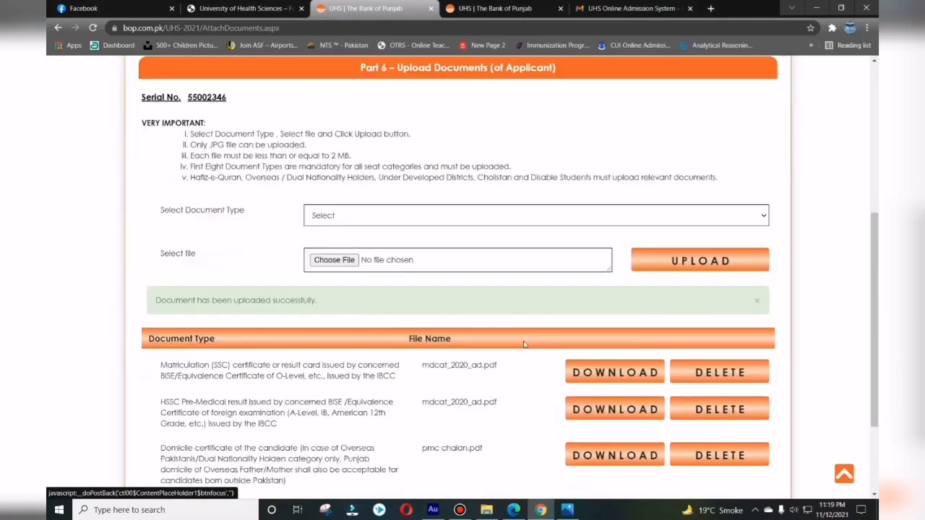
# Upload MDCAT_2020_Ad.pdf as the specimen signatures and thumb impression document
pyautogui.click(379, 143)
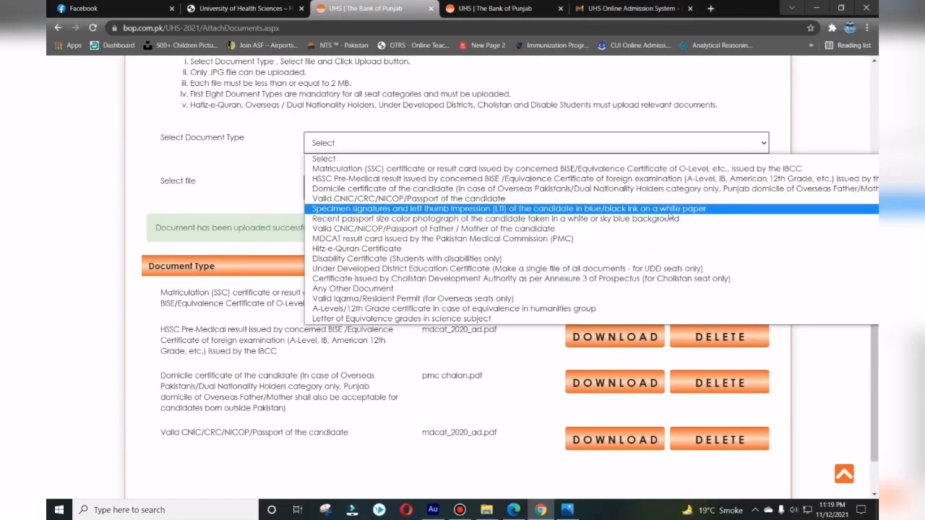
pyautogui.click(568, 510)
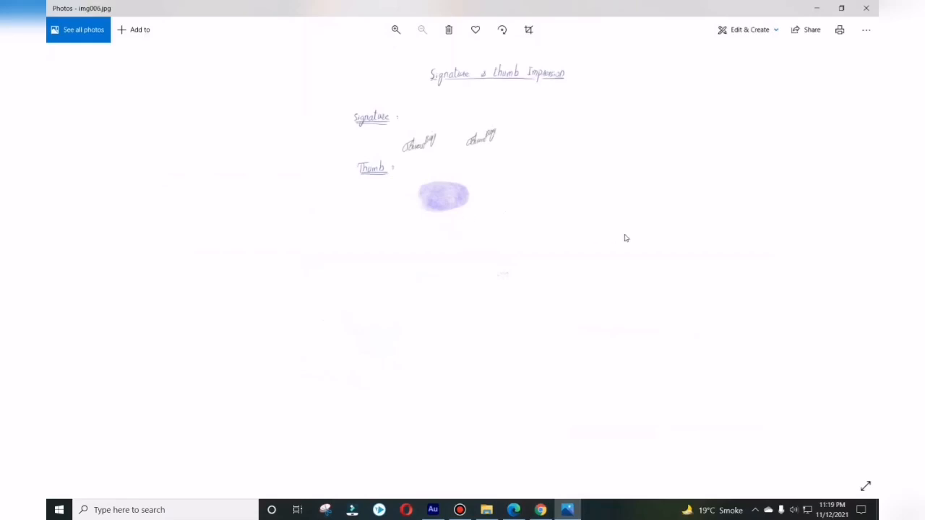
pyautogui.click(542, 508)
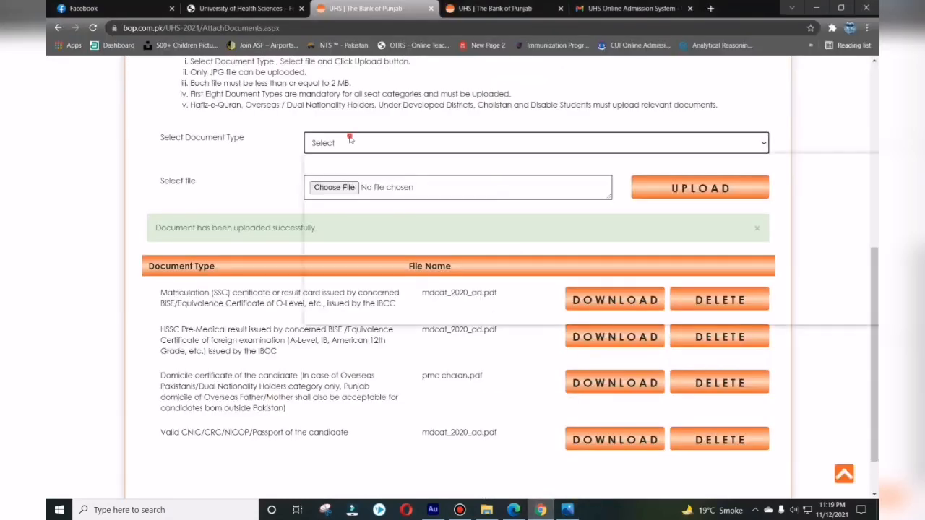
pyautogui.click(312, 145)
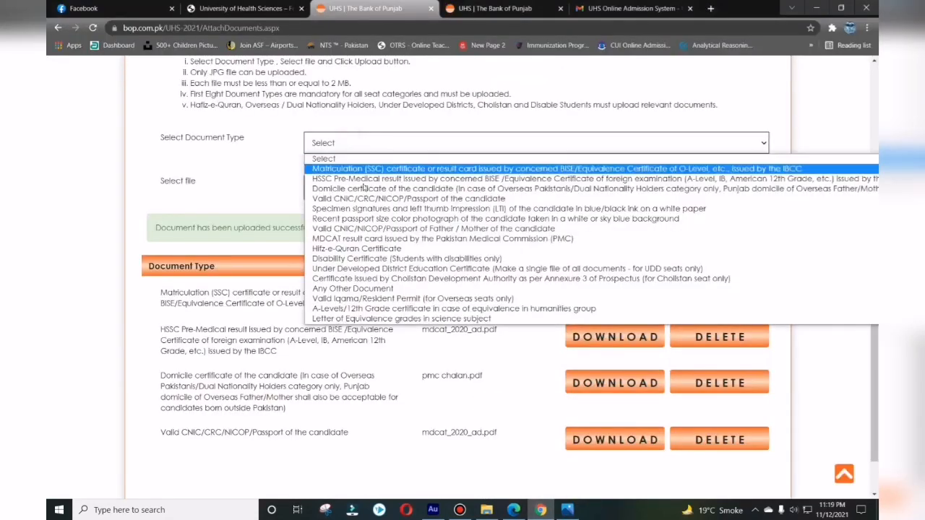
pyautogui.click(380, 208)
pyautogui.click(335, 187)
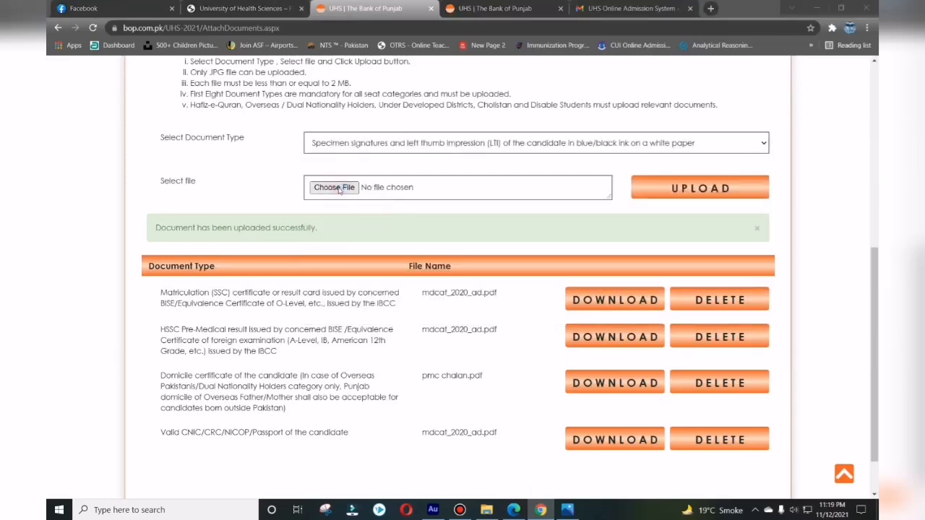
pyautogui.click(173, 90)
pyautogui.click(294, 275)
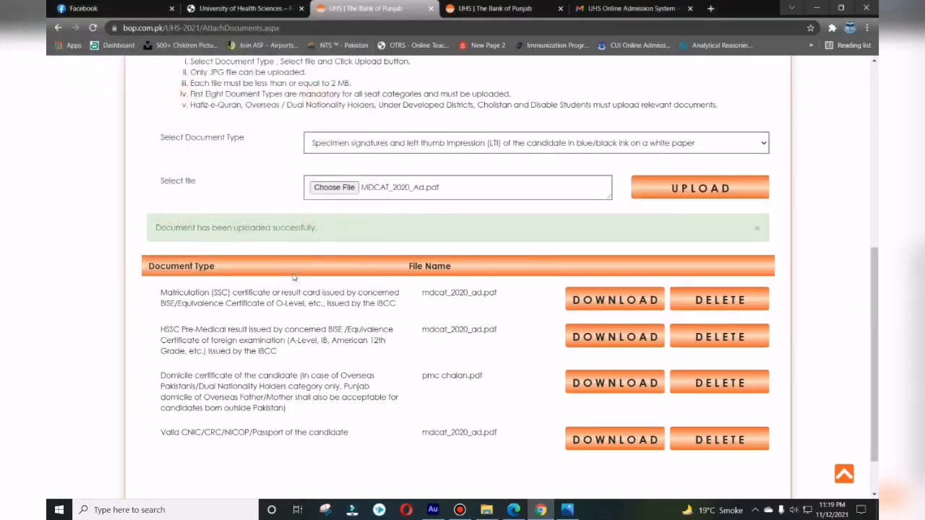
pyautogui.click(671, 187)
pyautogui.scroll(-1, 361, 391)
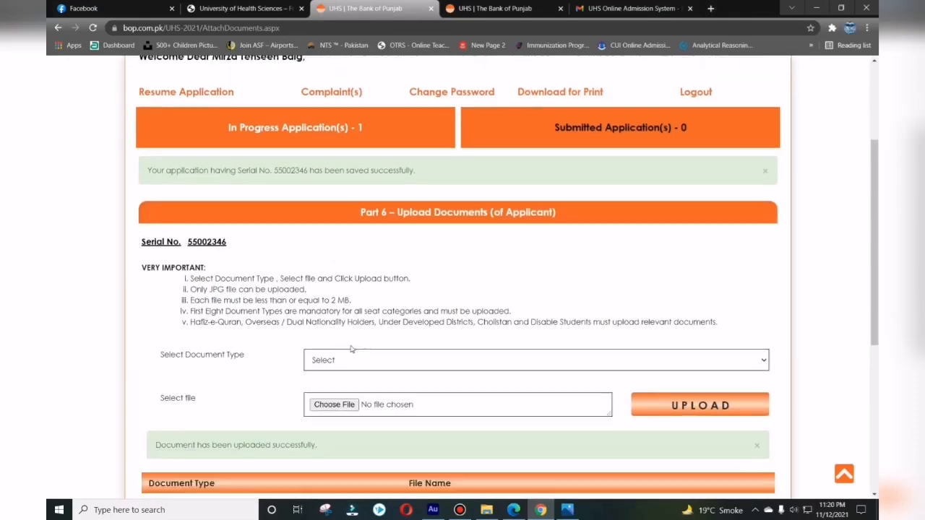
# Try uploading MDCAT_2020_Ad.pdf as the passport-size photograph, which fails the JPG check
pyautogui.click(353, 337)
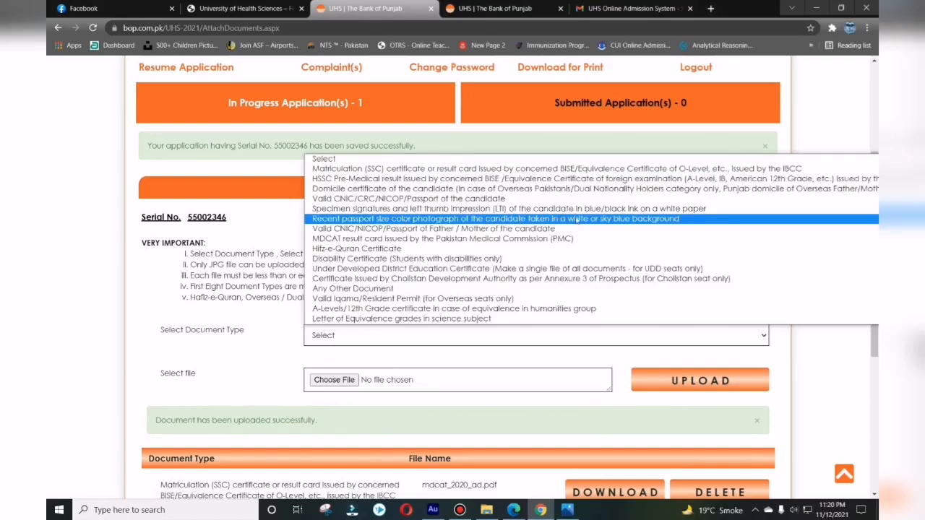
pyautogui.click(657, 225)
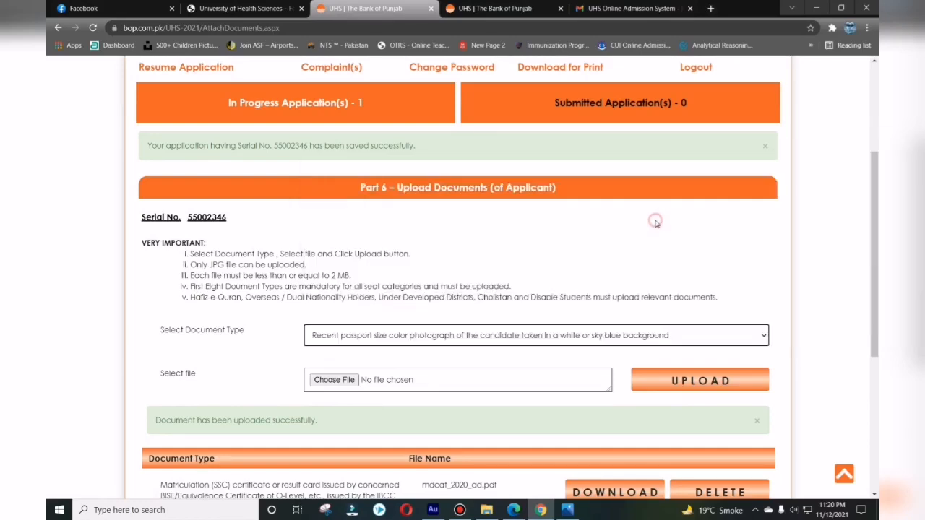
pyautogui.click(334, 380)
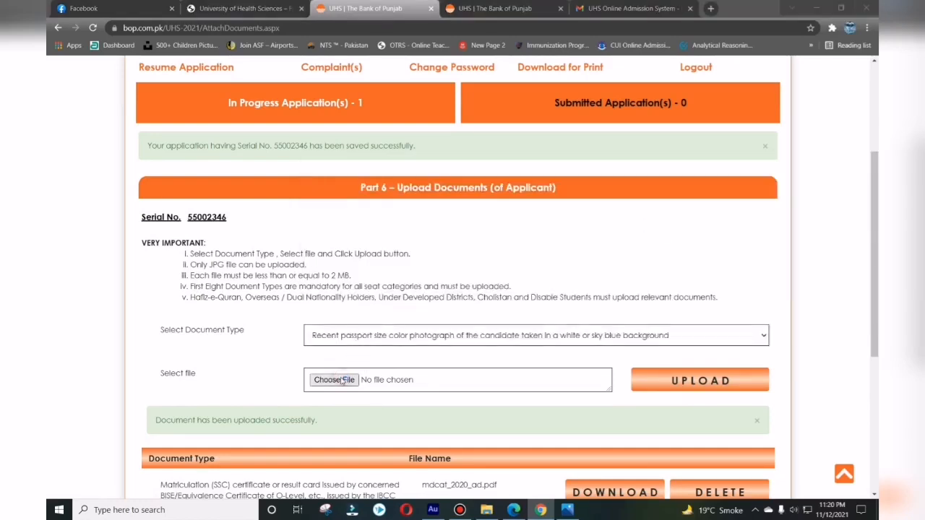
pyautogui.click(160, 106)
pyautogui.click(294, 275)
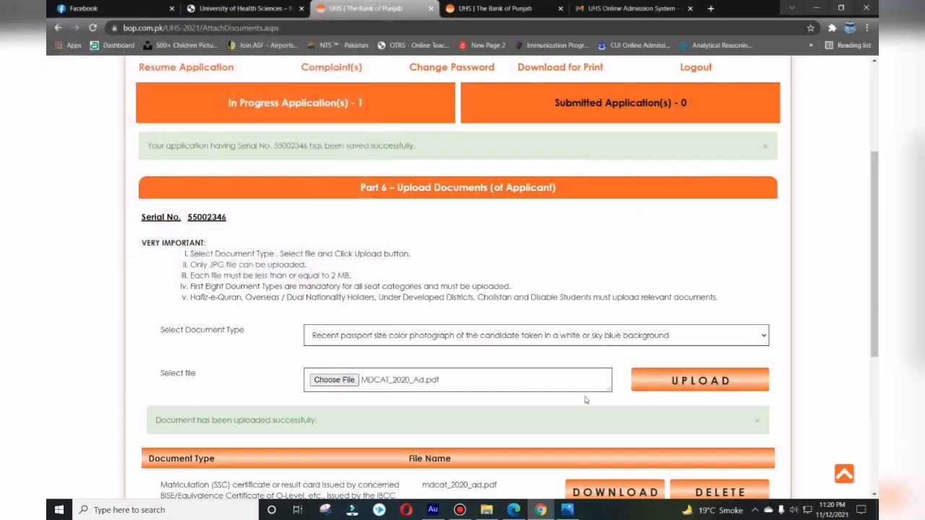
pyautogui.click(666, 380)
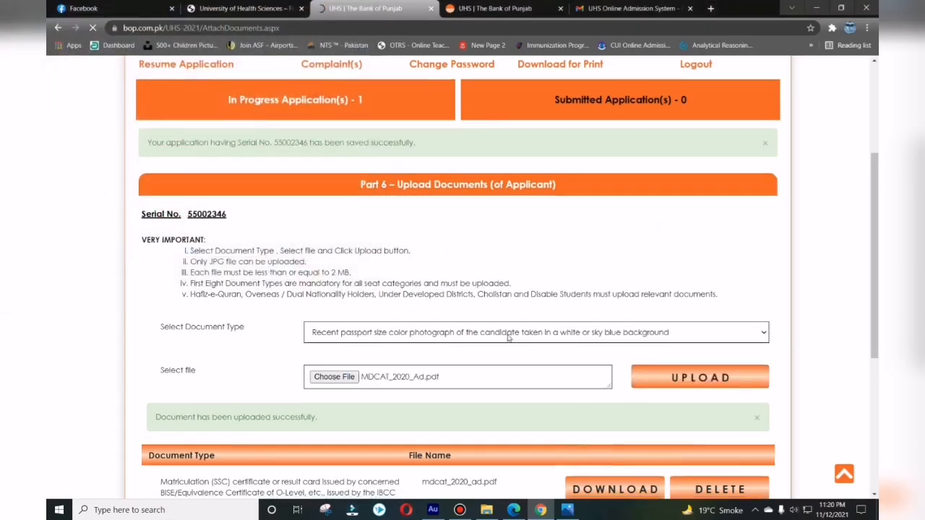
pyautogui.scroll(-4, 510, 347)
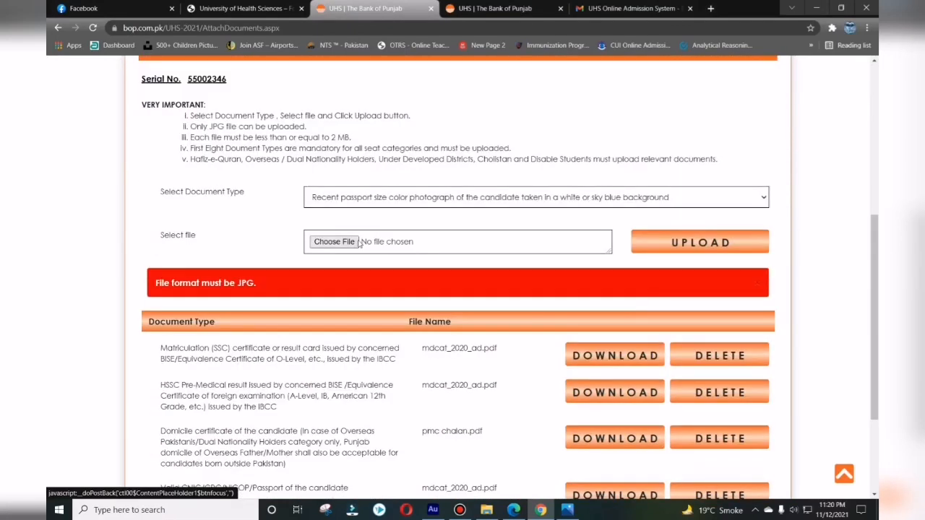
# Upload MDCAT_2020_Ad.pdf as the Valid CNIC/NICOP/Passport of Father / Mother
pyautogui.click(351, 205)
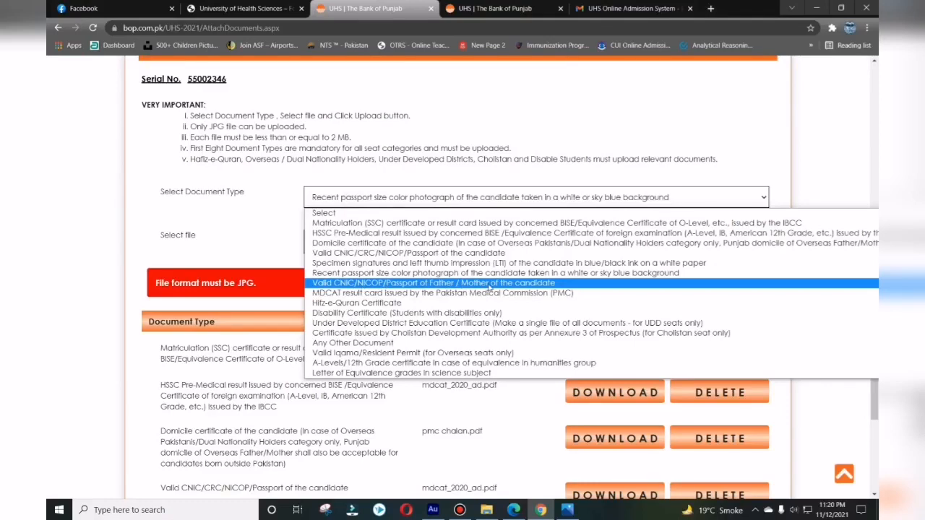
pyautogui.click(489, 286)
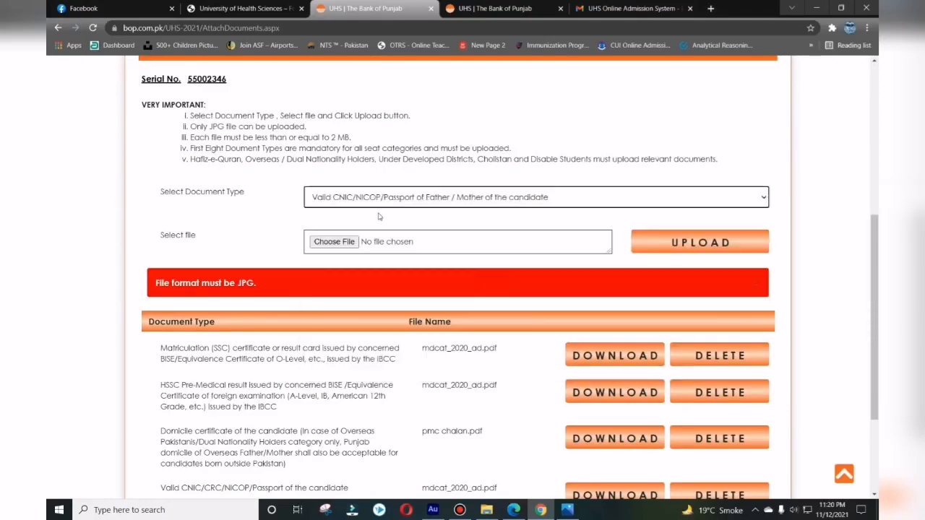
pyautogui.click(344, 242)
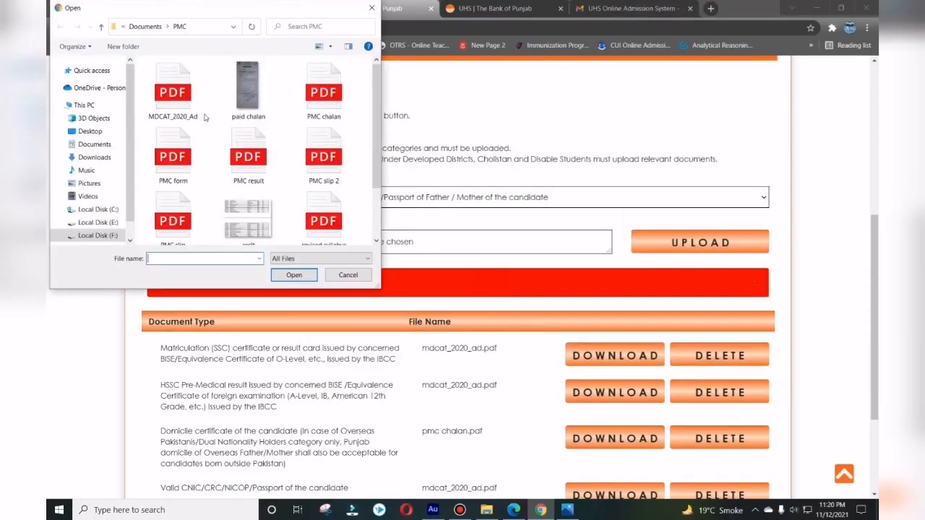
pyautogui.click(173, 97)
pyautogui.click(300, 276)
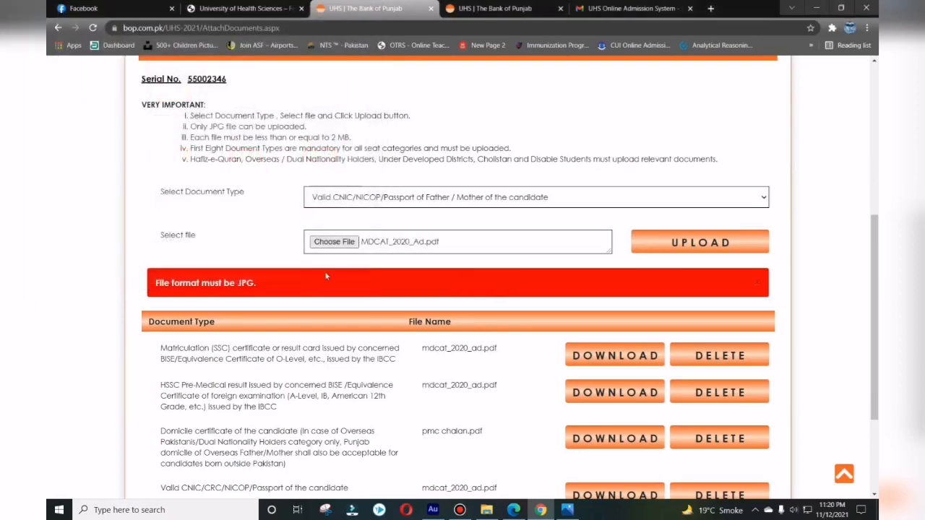
pyautogui.click(701, 243)
pyautogui.scroll(-4, 372, 311)
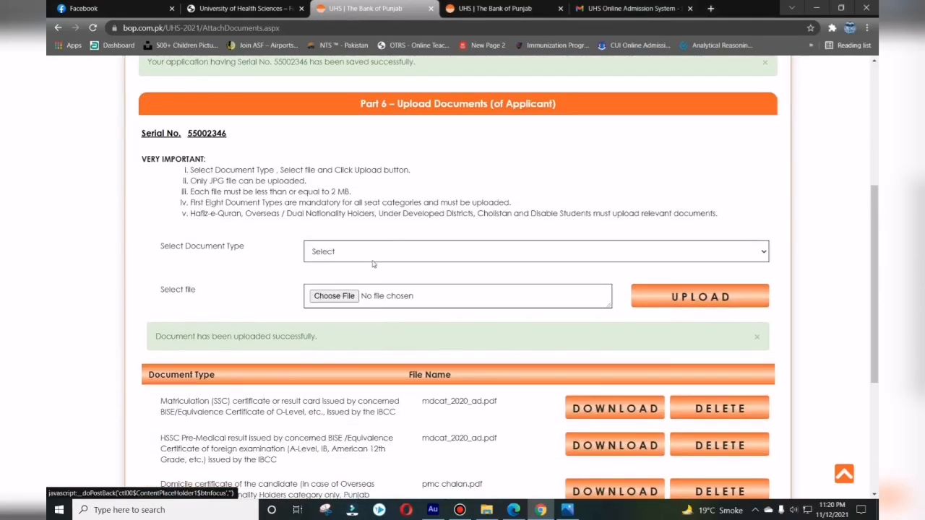
# Upload MDCAT_2020_Ad.pdf as the PMC-issued MDCAT result card, then reopen the Document Type list
pyautogui.click(367, 251)
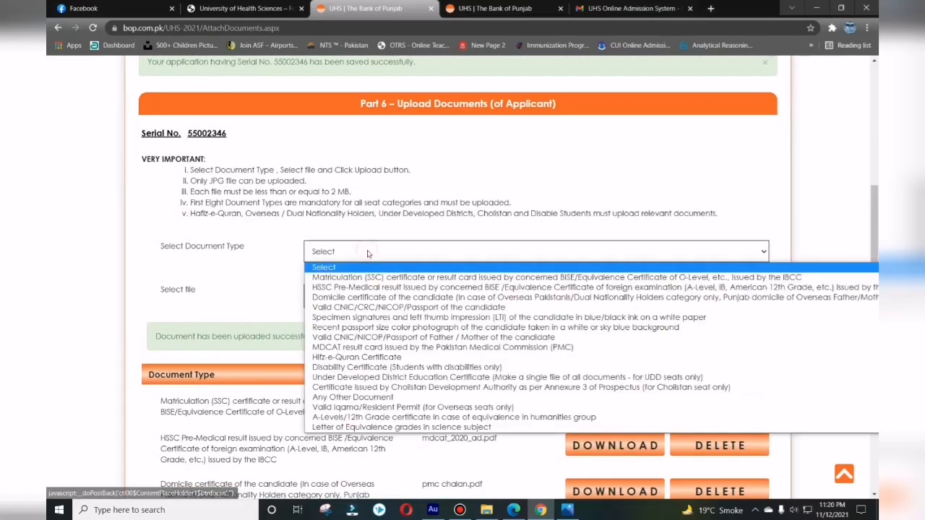
pyautogui.click(417, 347)
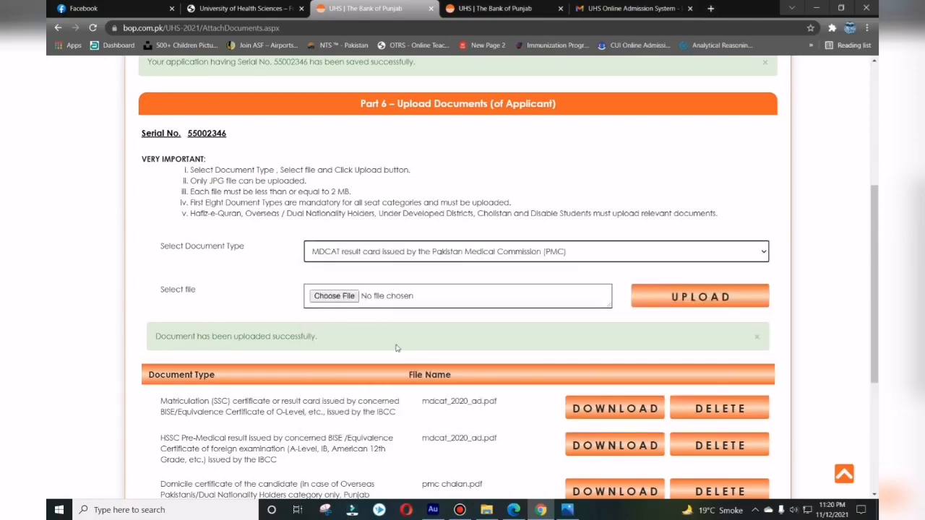
pyautogui.click(325, 296)
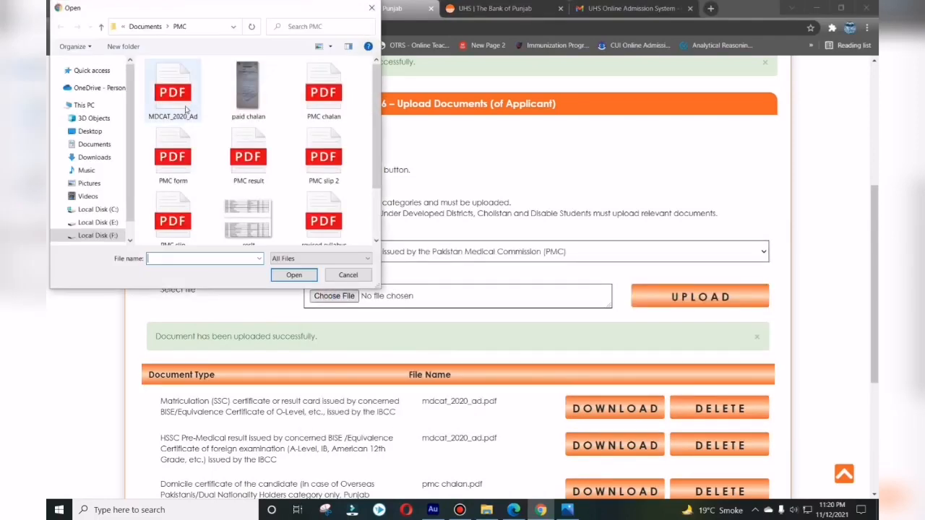
pyautogui.click(174, 91)
pyautogui.click(294, 275)
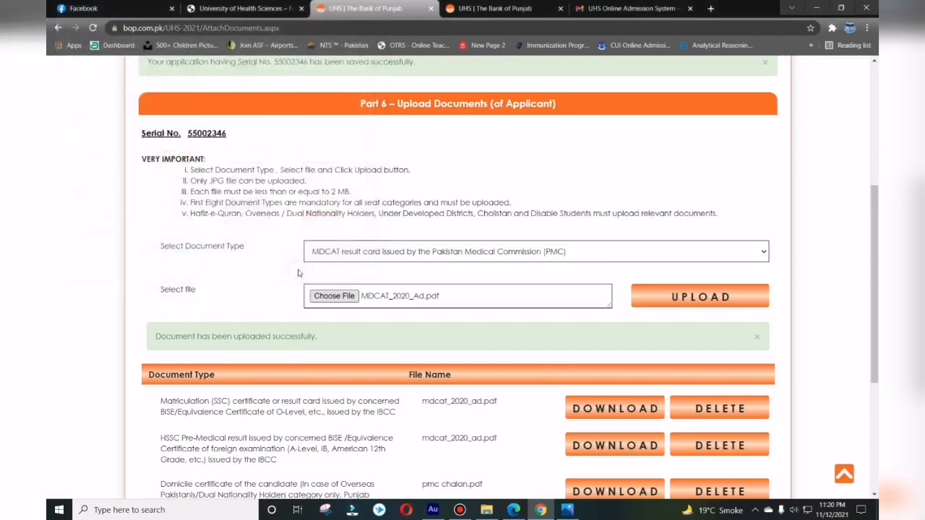
pyautogui.click(671, 294)
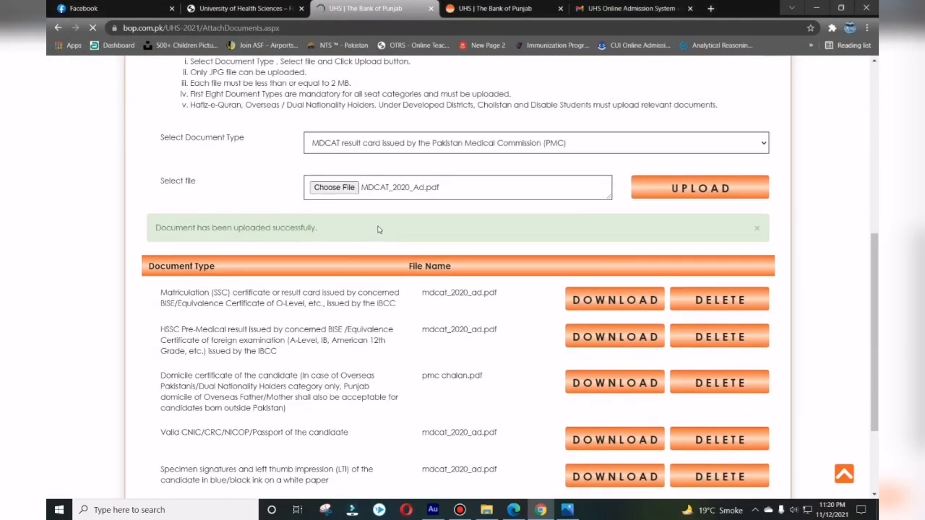
pyautogui.scroll(-8, 381, 223)
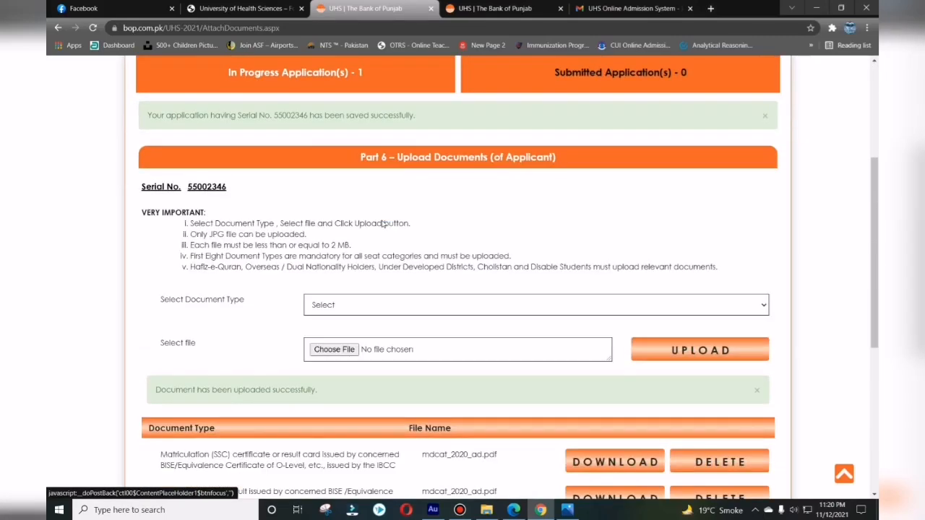
pyautogui.scroll(8, 382, 224)
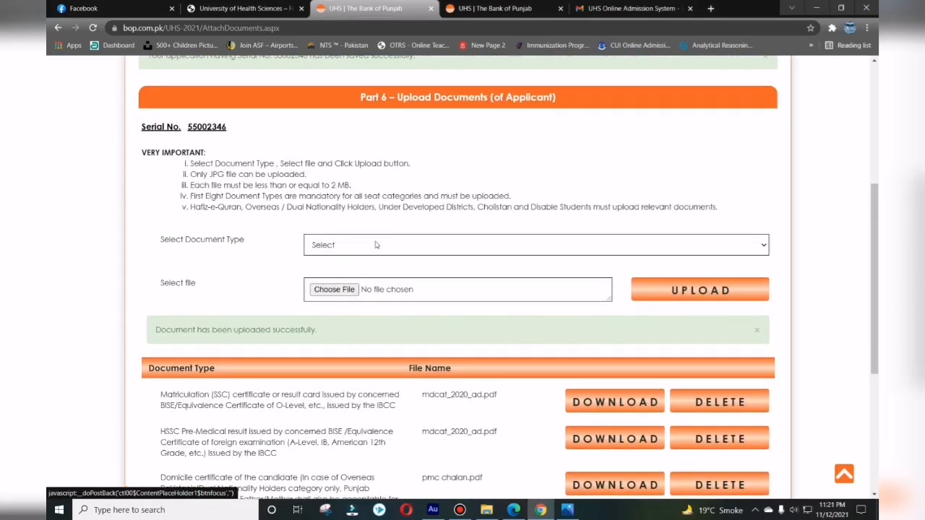
pyautogui.click(377, 244)
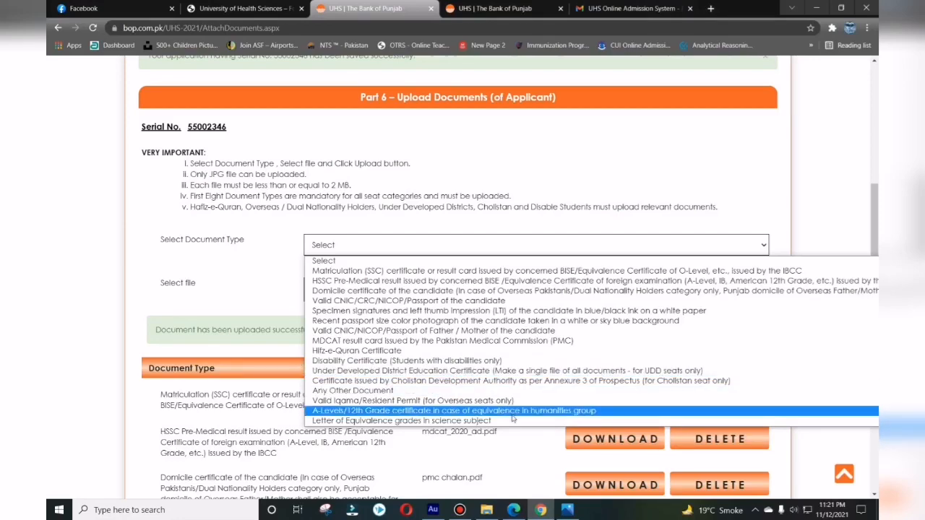
# In Edge, skim the annexure5 Quota.pdf certificate, then check Prospectus_2021.pdf's mandatory document rules
pyautogui.click(515, 510)
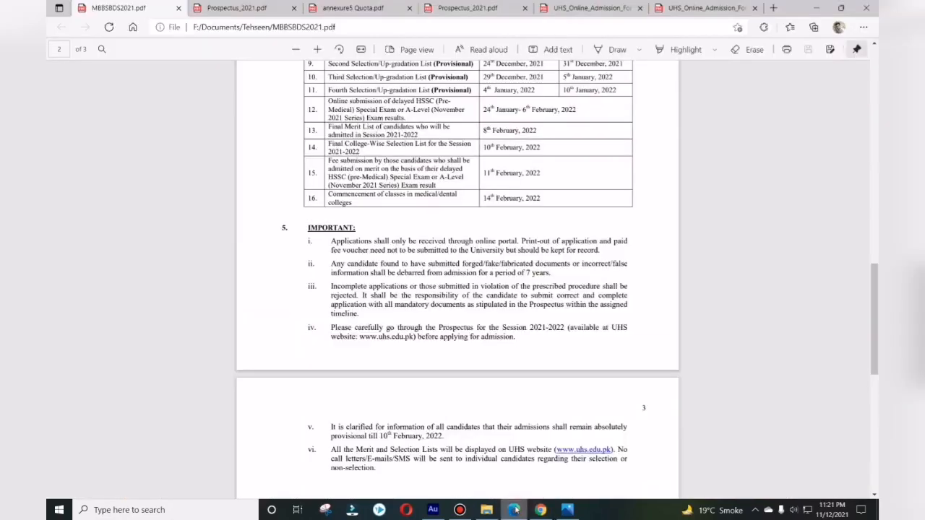
pyautogui.click(230, 7)
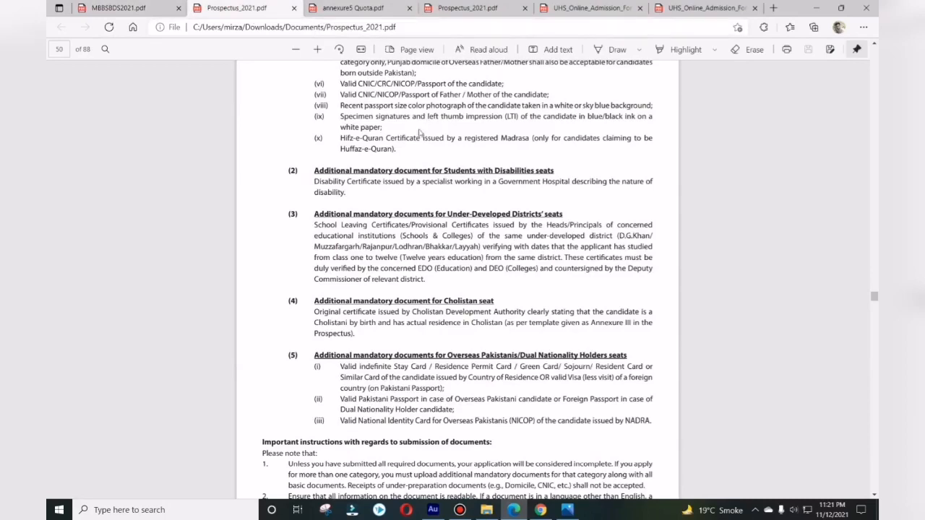
pyautogui.click(356, 8)
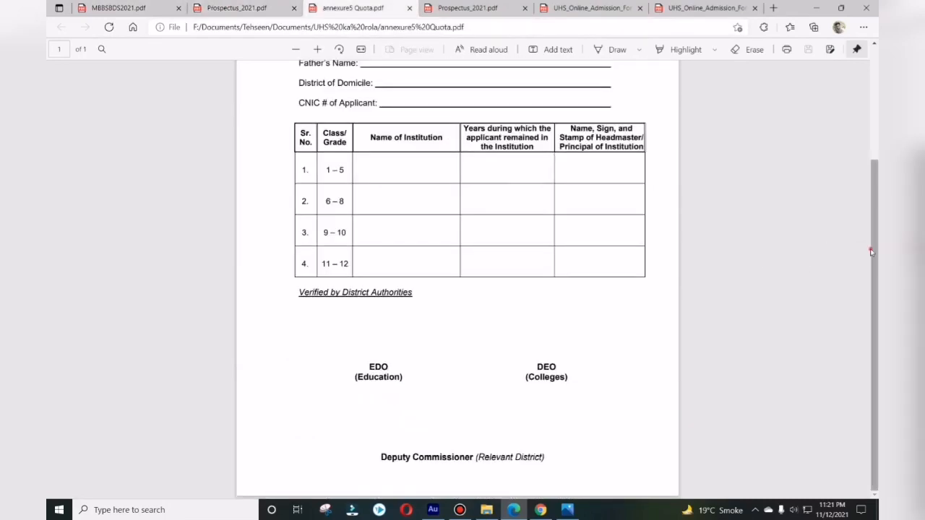
pyautogui.moveTo(873, 250); pyautogui.dragTo(877, 101)
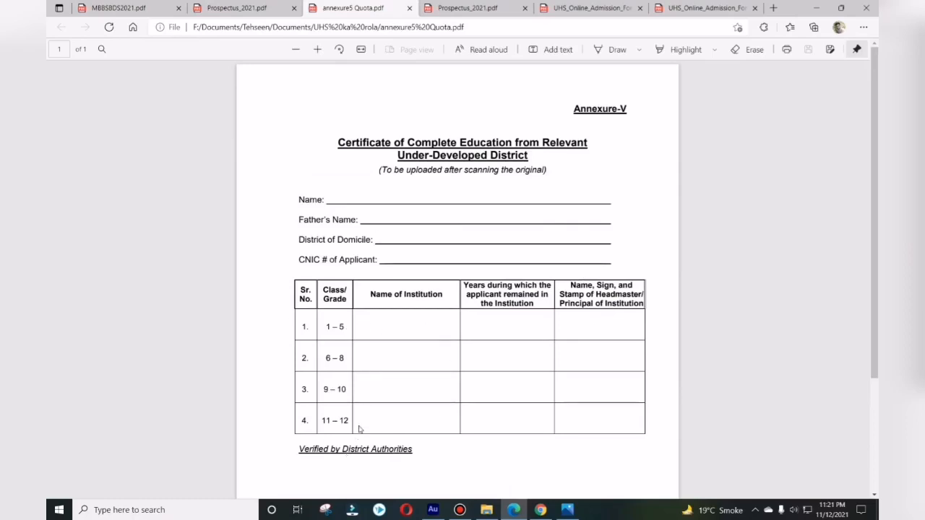
pyautogui.scroll(-3, 369, 369)
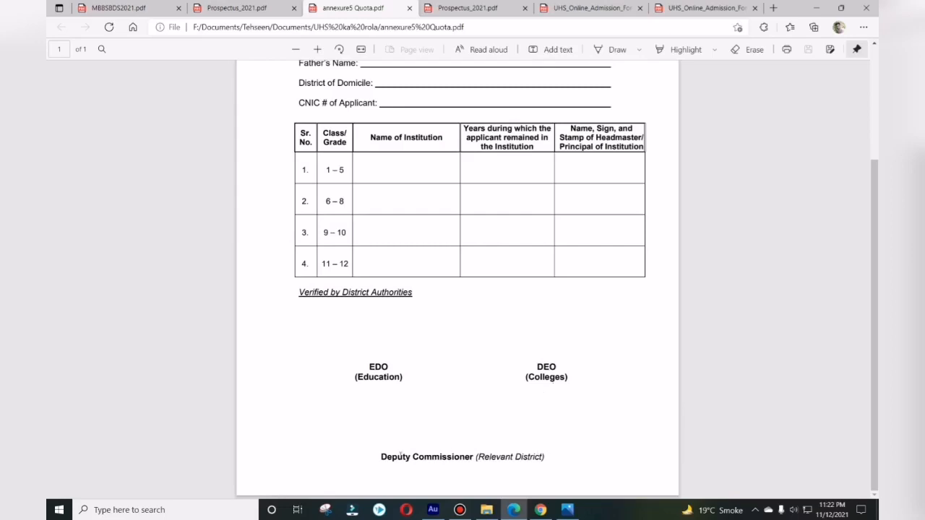
pyautogui.scroll(3, 447, 297)
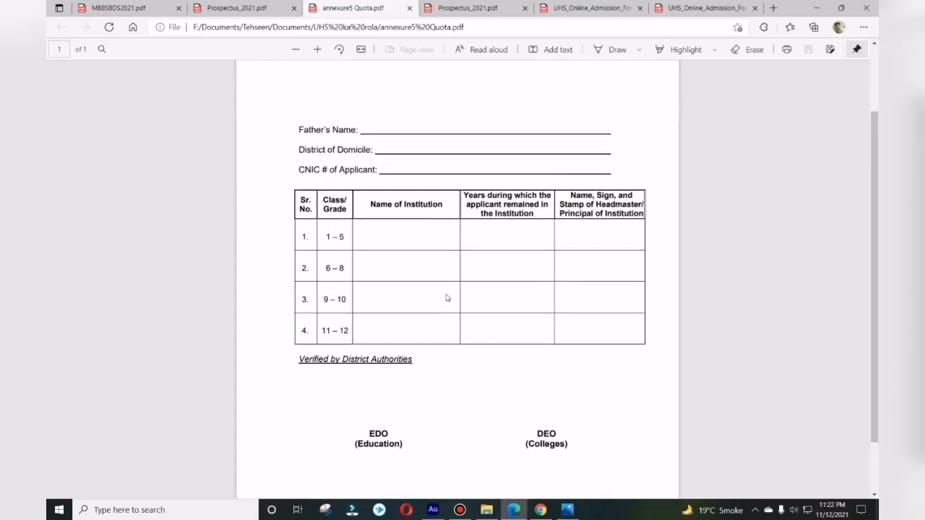
pyautogui.click(227, 7)
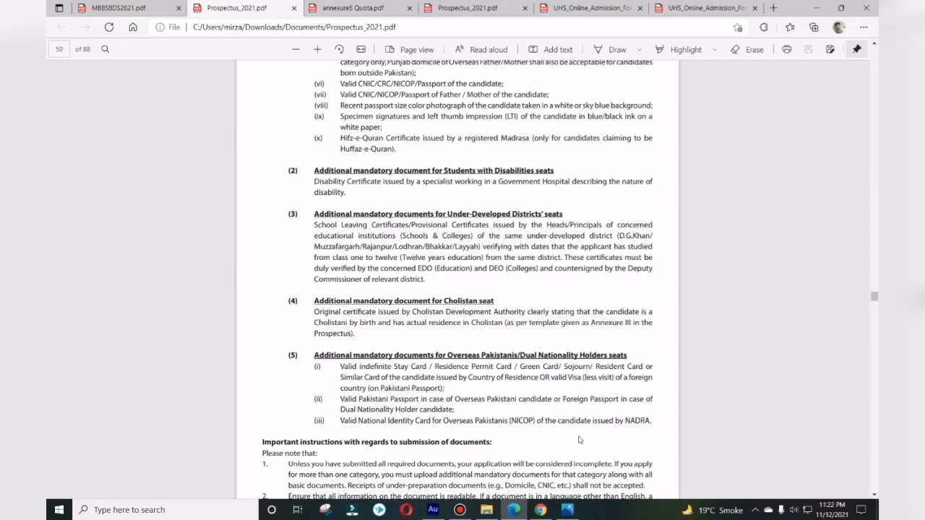
pyautogui.click(540, 509)
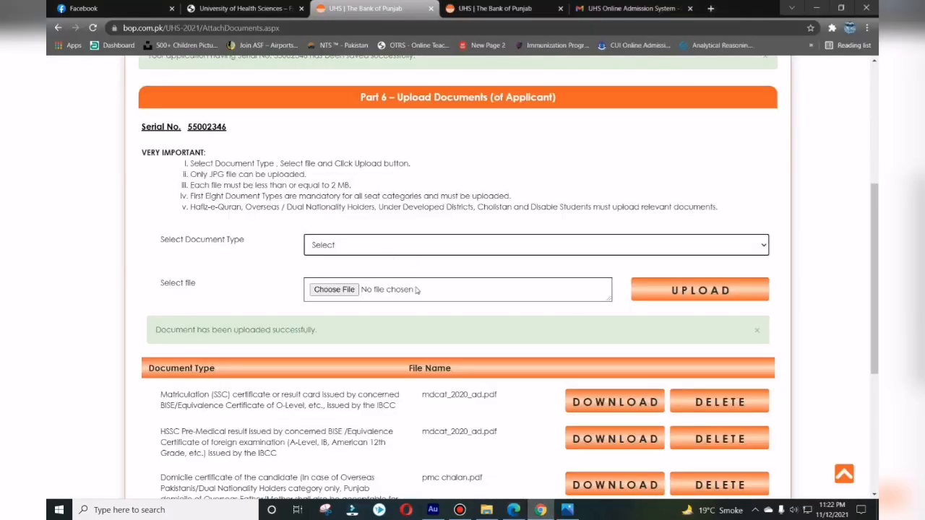
# Browse for a passport-size photograph file, bringing up the Documents\PMC file dialog
pyautogui.scroll(-5, 415, 291)
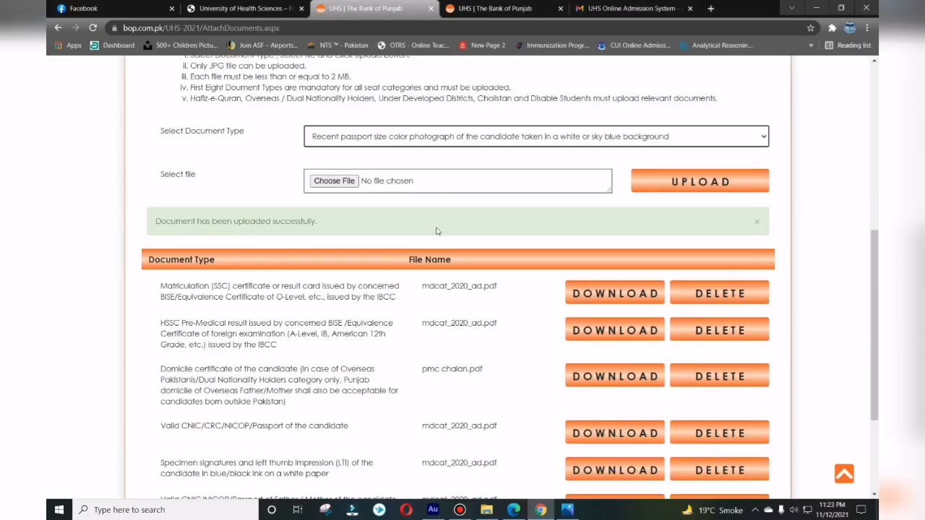
pyautogui.scroll(2, 436, 231)
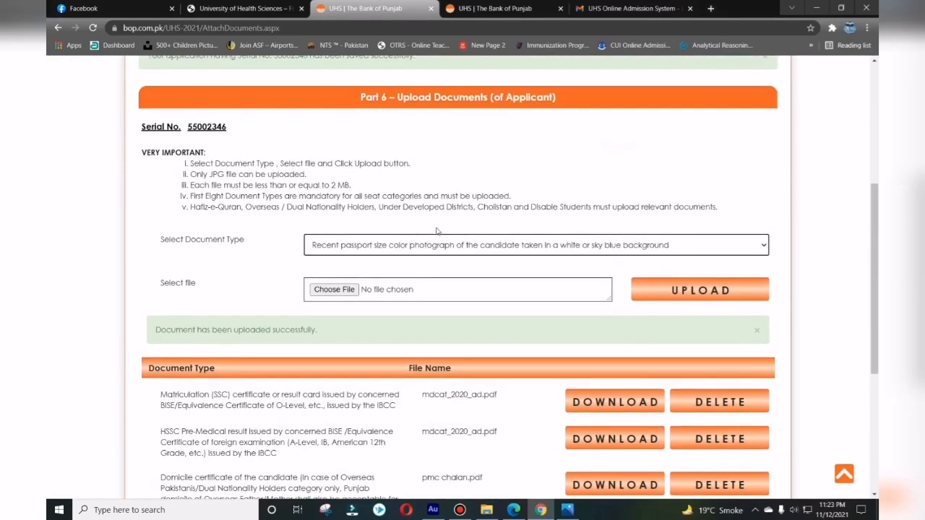
pyautogui.scroll(-2, 436, 232)
pyautogui.scroll(-3, 436, 231)
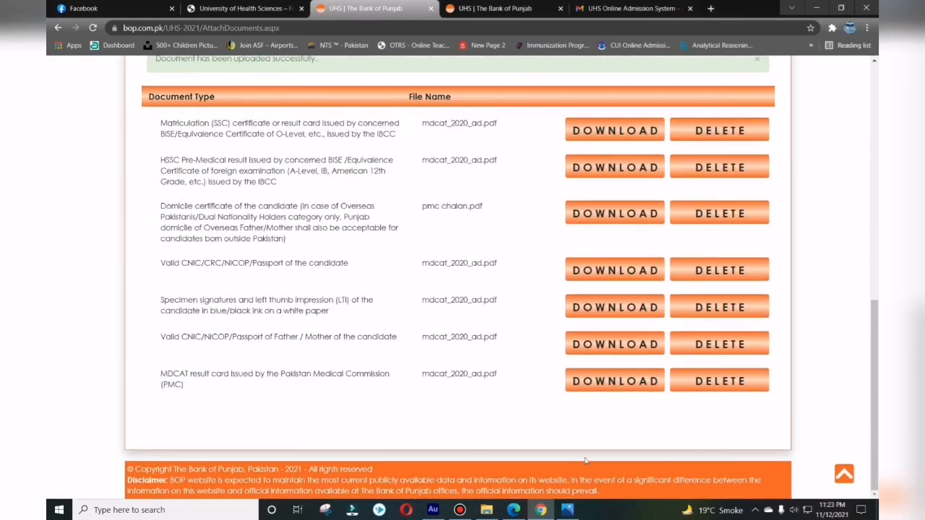
pyautogui.scroll(3, 549, 419)
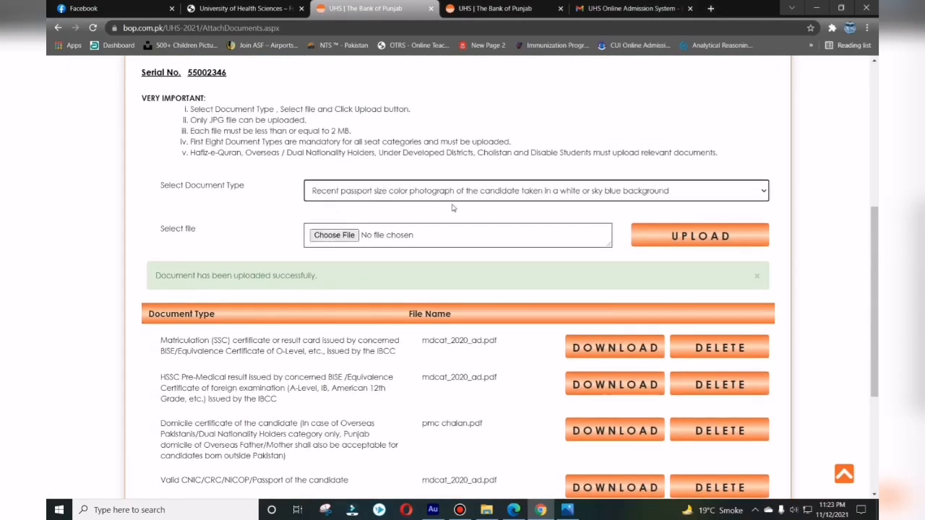
pyautogui.click(336, 235)
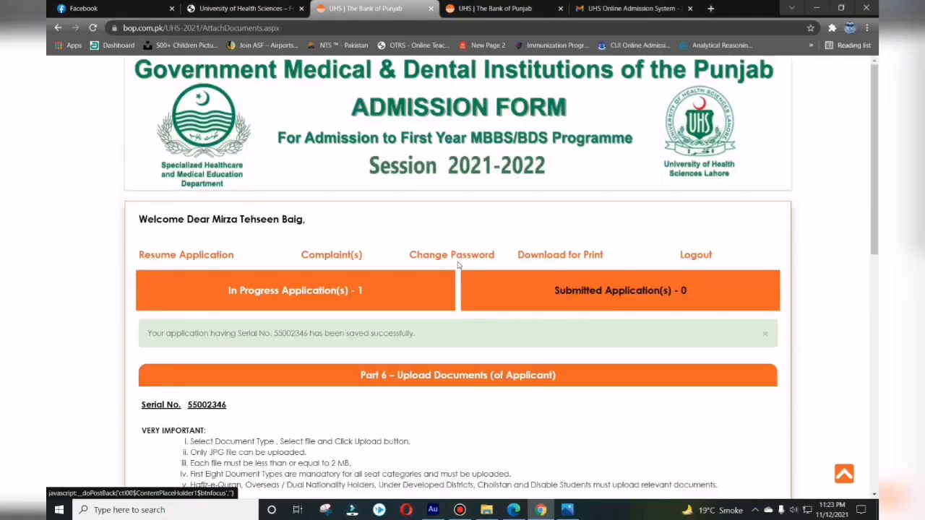
pyautogui.scroll(-2, 458, 266)
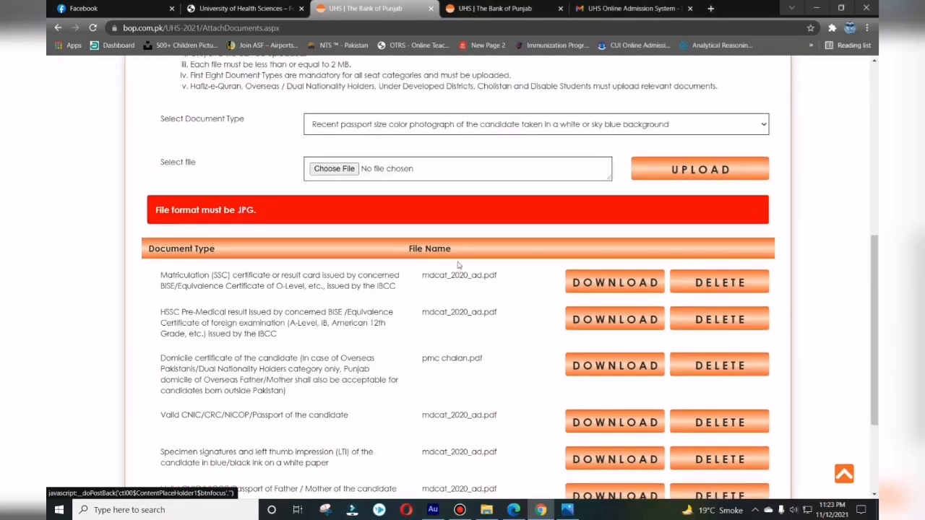
pyautogui.scroll(3, 449, 265)
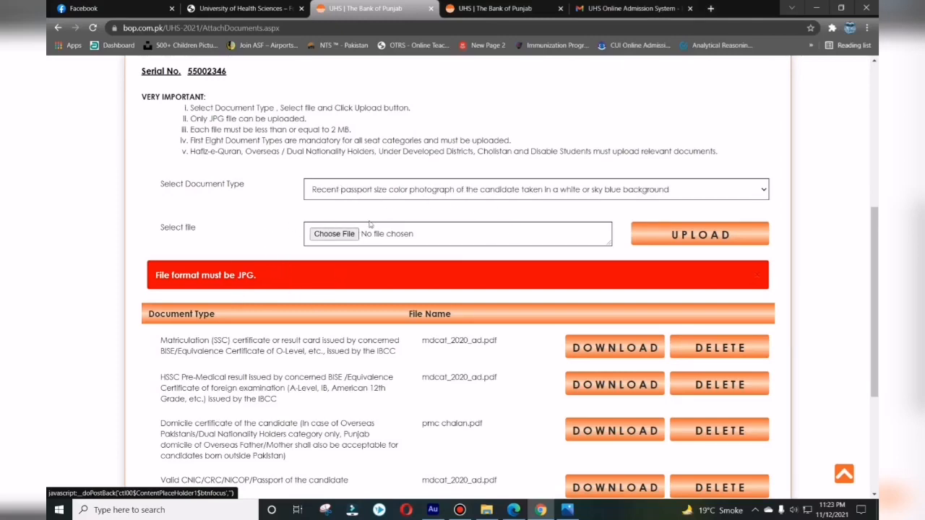
pyautogui.click(335, 234)
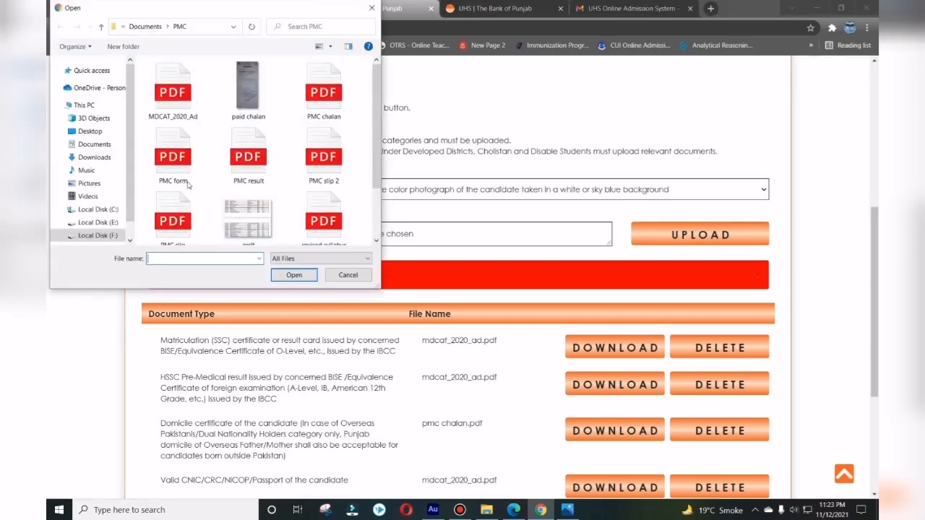
# Upload 20210915_184851.jpg from Local Disk (E:) as the passport-size photograph
pyautogui.click(85, 224)
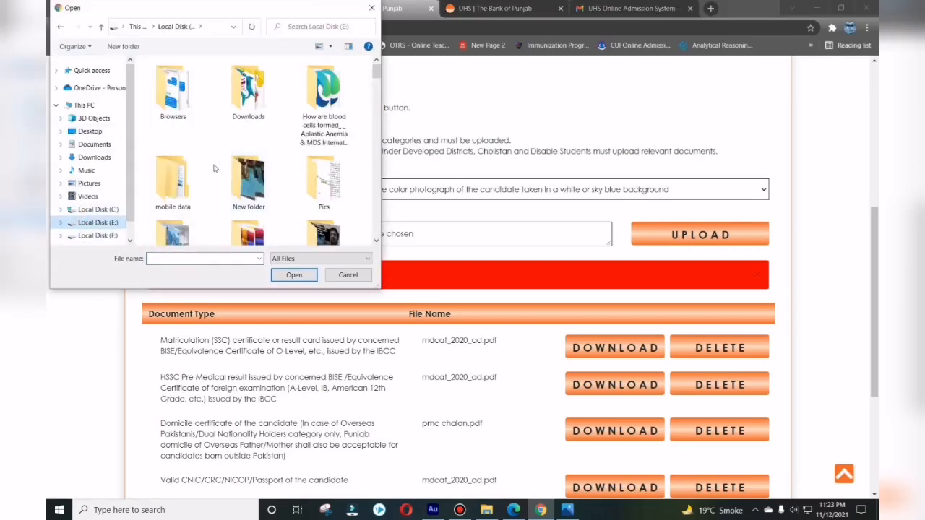
pyautogui.scroll(-3, 214, 167)
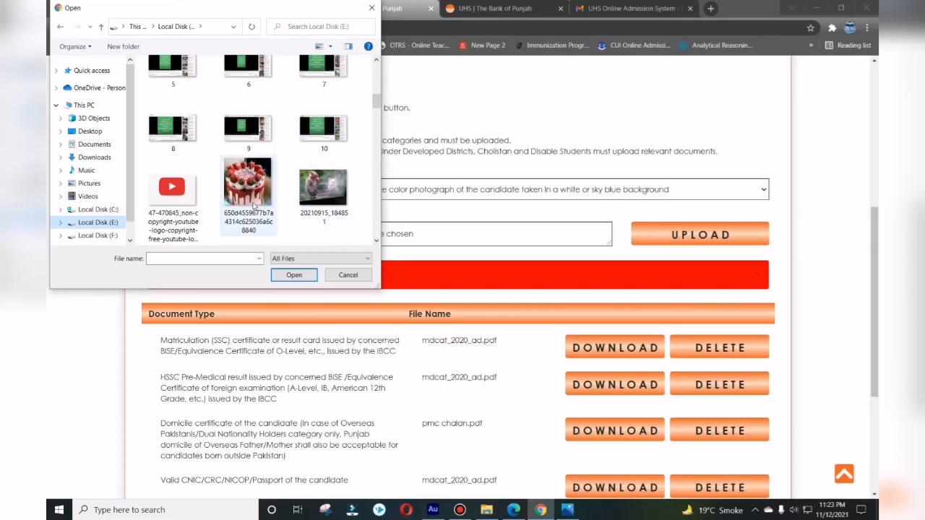
pyautogui.click(323, 194)
pyautogui.click(294, 275)
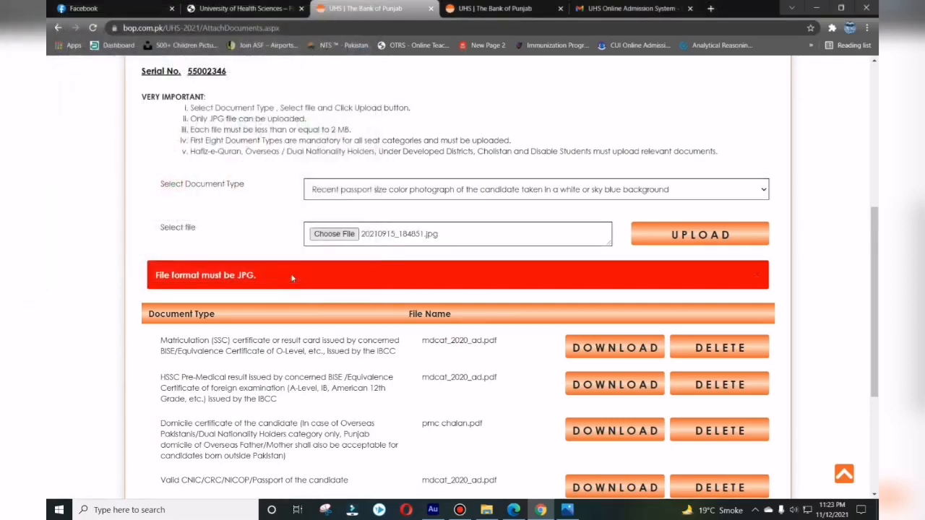
pyautogui.click(708, 247)
pyautogui.scroll(-3, 336, 275)
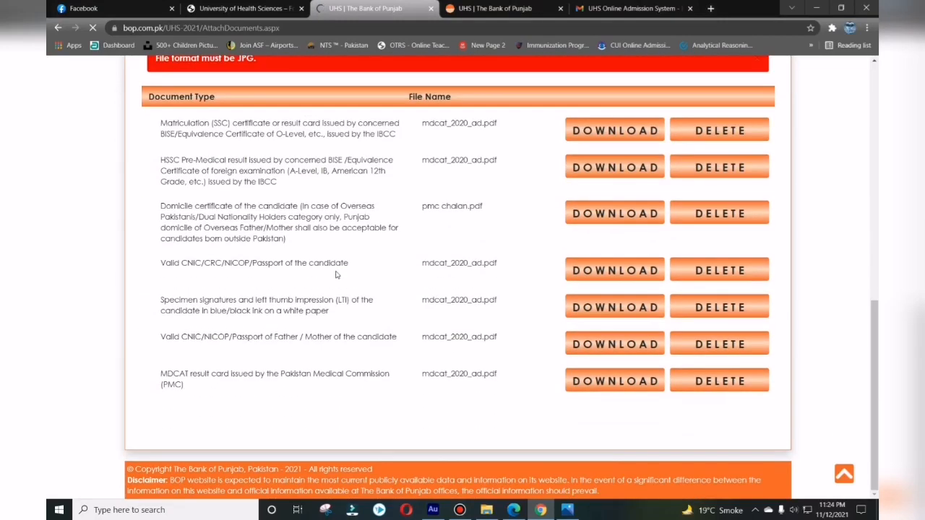
pyautogui.scroll(10, 335, 274)
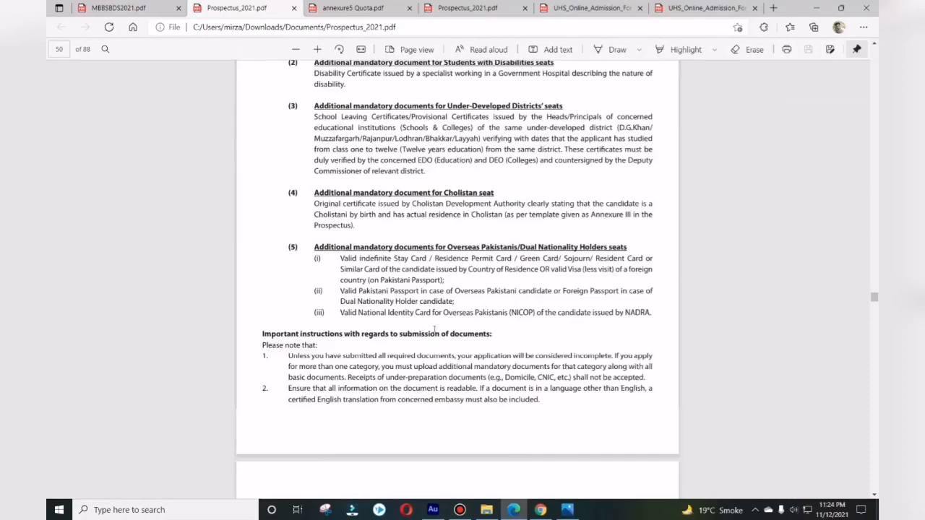
pyautogui.scroll(-2, 437, 226)
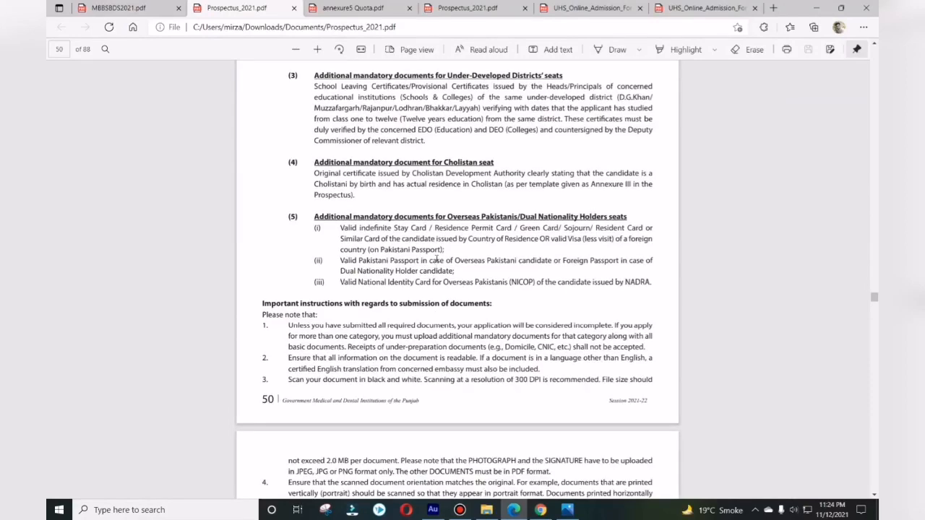
# On prospectus page 50, highlight the Cholistan Development Authority and Annexure III references
pyautogui.scroll(1, 437, 226)
pyautogui.moveTo(422, 175); pyautogui.dragTo(539, 176)
pyautogui.click(449, 189)
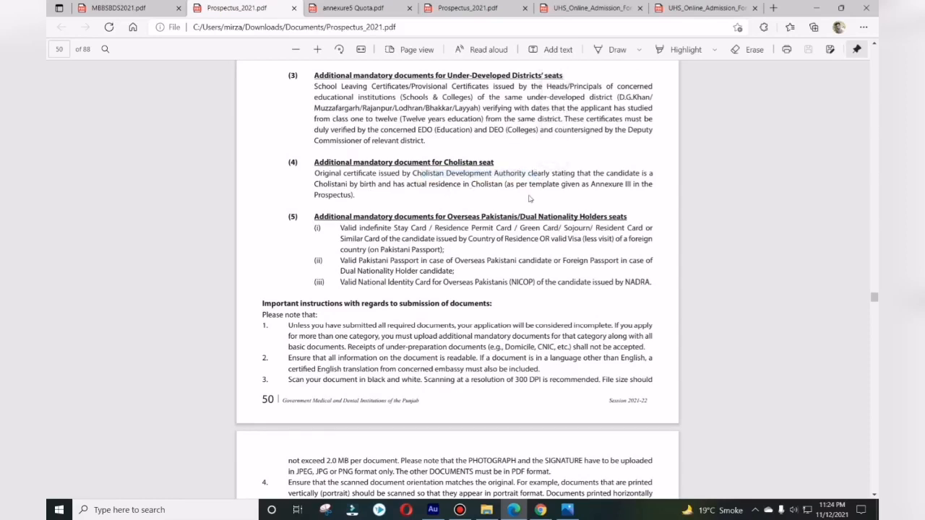
pyautogui.moveTo(592, 184); pyautogui.dragTo(630, 184)
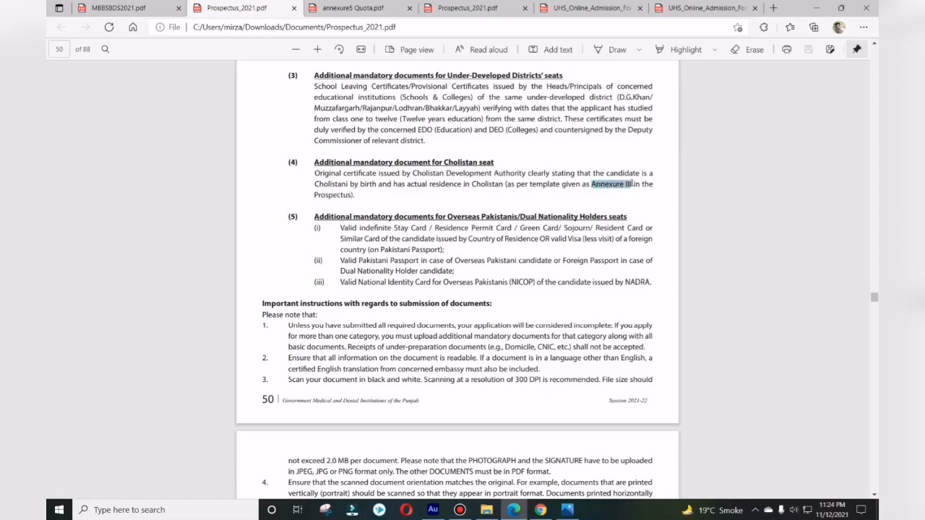
pyautogui.click(540, 212)
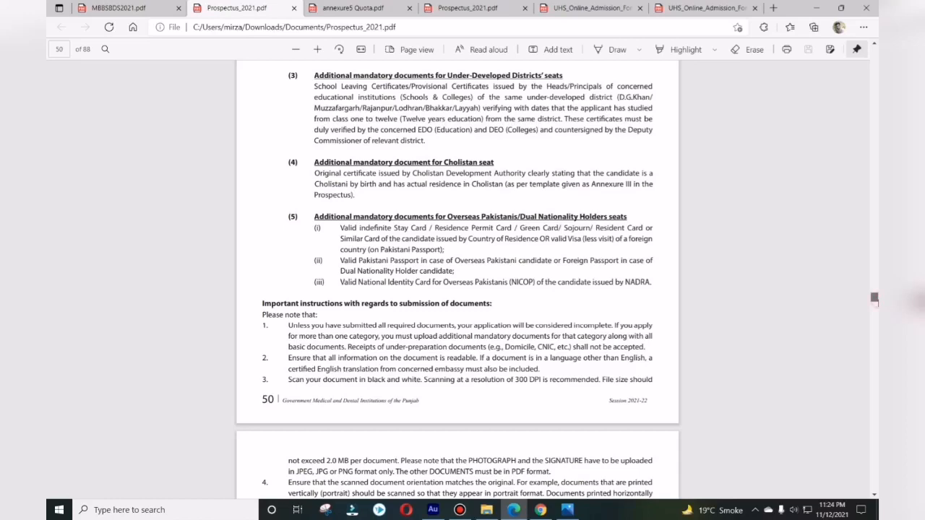
# Scroll to the Annexure-III Cholistan certificate on page 84 and mark its subtitle line
pyautogui.moveTo(874, 298); pyautogui.dragTo(845, 497)
pyautogui.scroll(3, 687, 261)
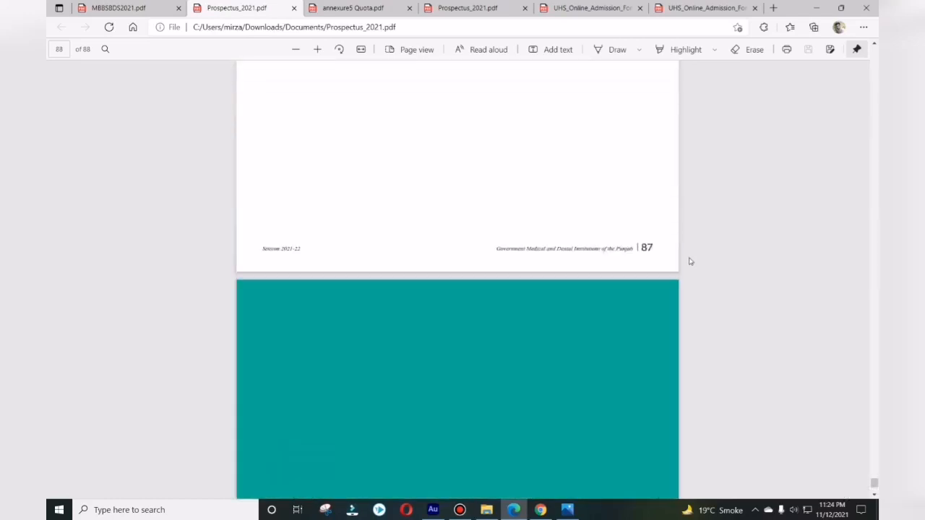
pyautogui.scroll(-2, 684, 261)
pyautogui.scroll(15, 668, 259)
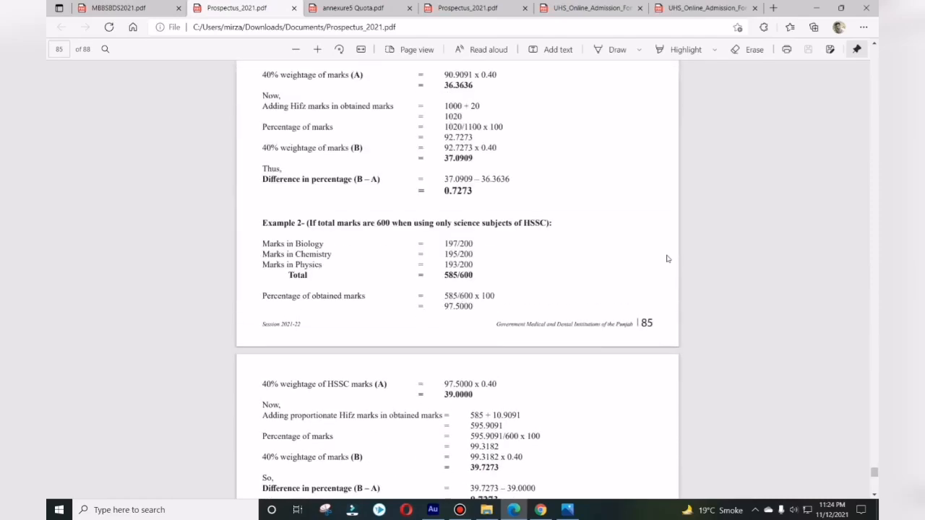
pyautogui.scroll(5, 667, 259)
pyautogui.scroll(1, 668, 260)
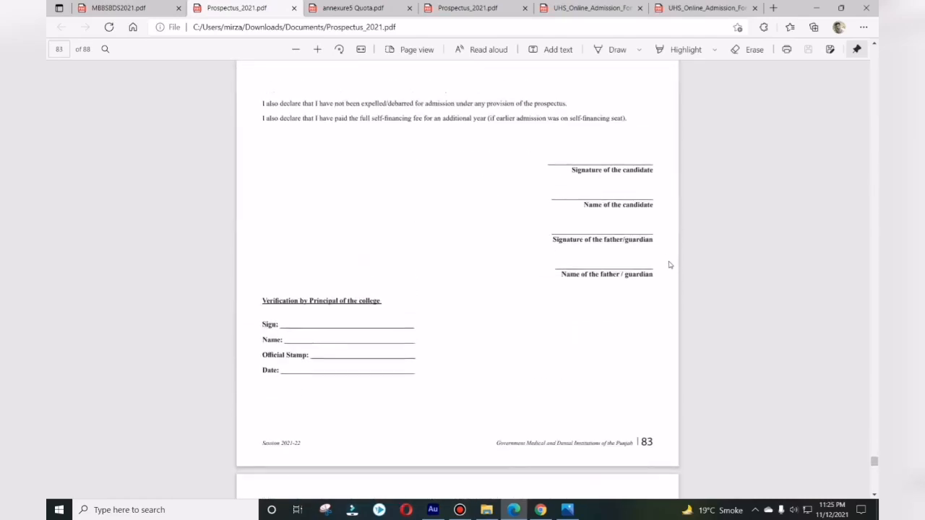
pyautogui.scroll(-3, 670, 264)
pyautogui.scroll(-3, 626, 317)
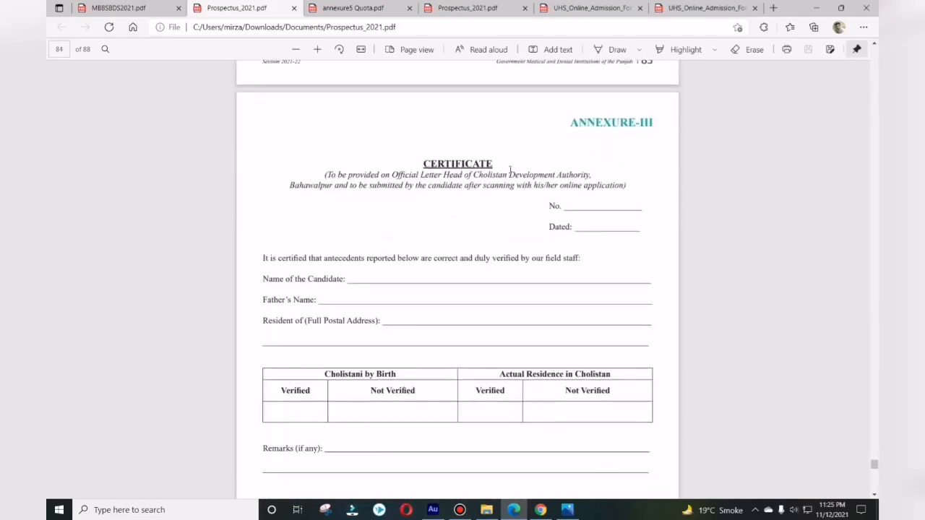
pyautogui.moveTo(325, 175); pyautogui.dragTo(591, 180)
pyautogui.click(465, 226)
pyautogui.scroll(-4, 466, 226)
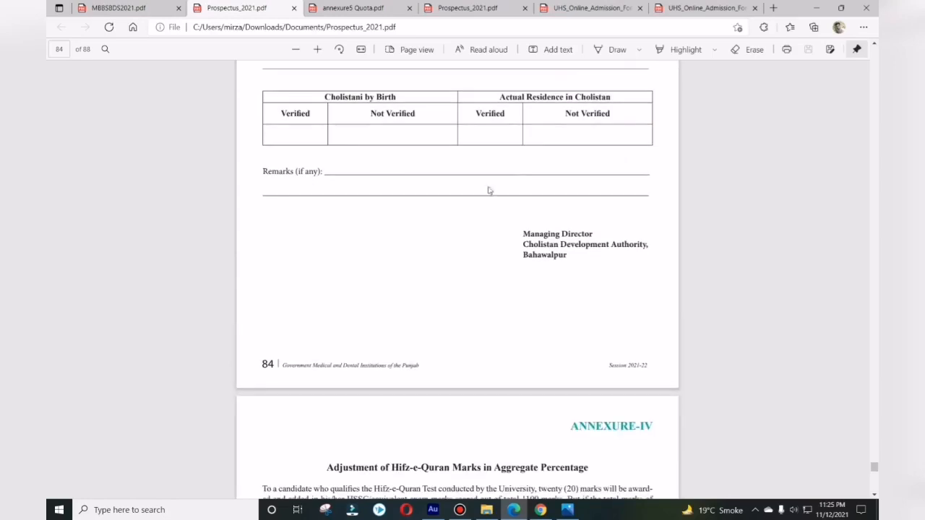
pyautogui.scroll(1, 528, 268)
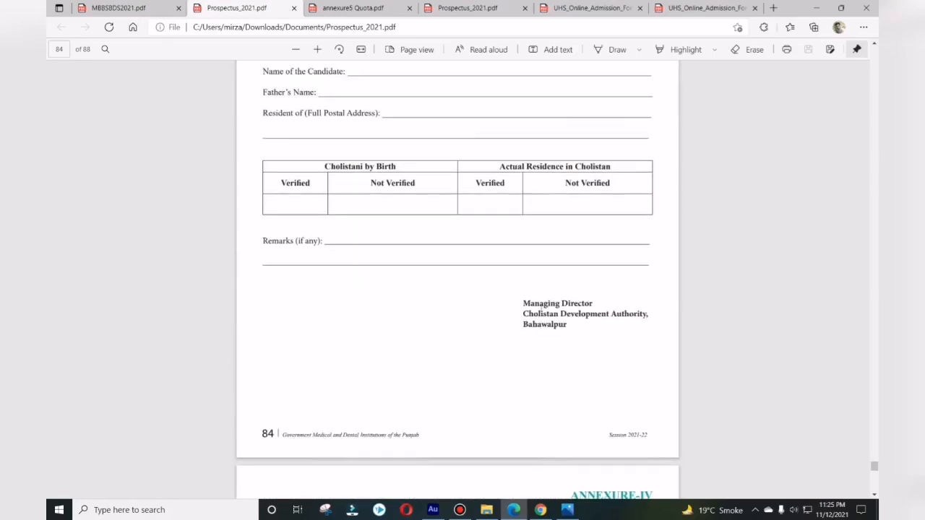
pyautogui.scroll(5, 372, 297)
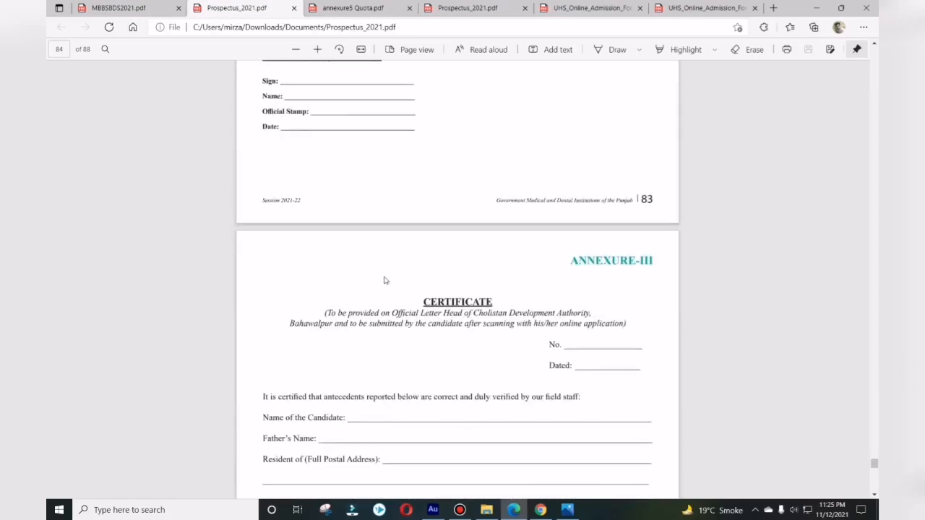
# Confirm the photograph row in the uploaded documents table and continue to Part 7
pyautogui.click(538, 510)
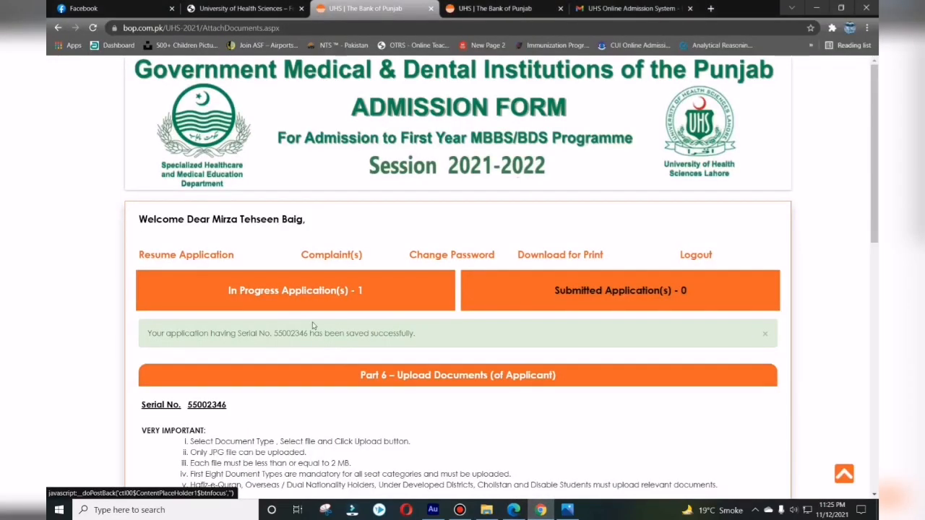
pyautogui.scroll(-1, 375, 343)
pyautogui.scroll(-4, 375, 344)
pyautogui.scroll(-4, 248, 316)
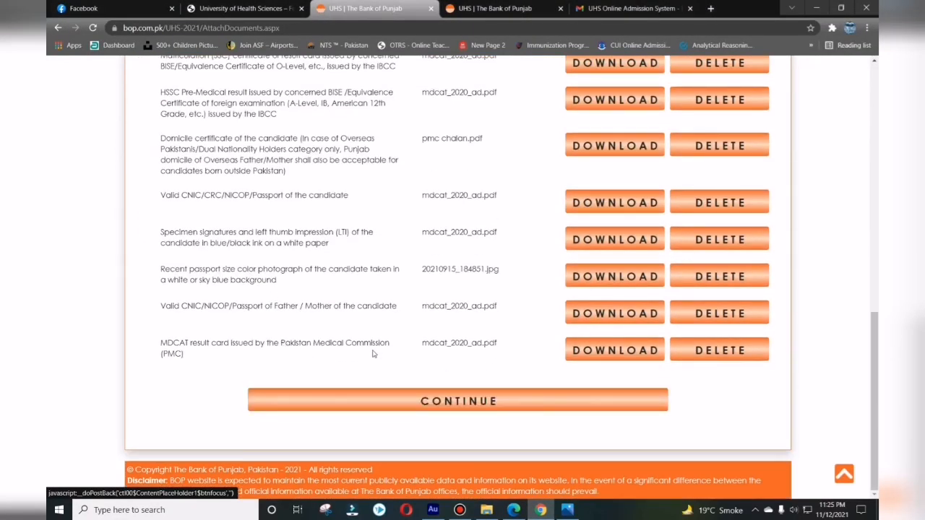
pyautogui.scroll(3, 351, 323)
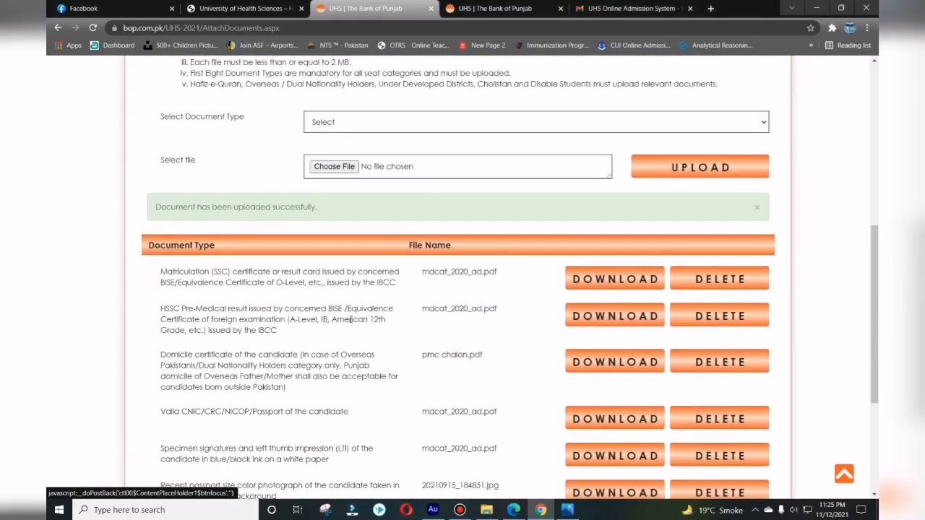
pyautogui.scroll(-3, 351, 320)
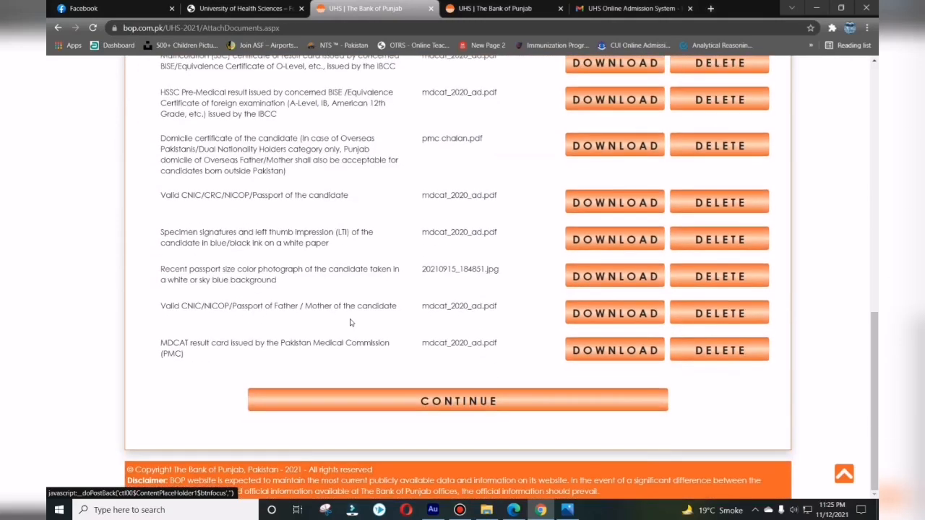
pyautogui.click(483, 402)
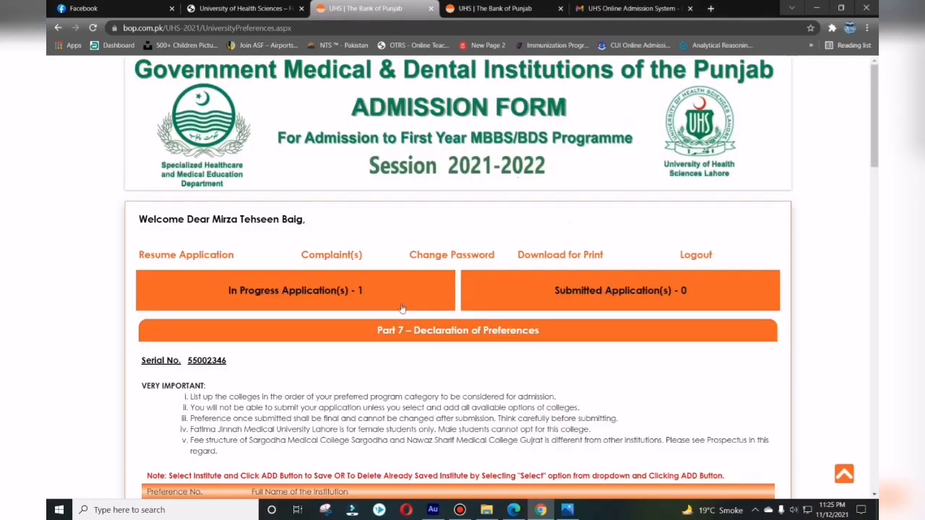
# Scroll through the 18 empty college preference slots and Reciprocal R1–R5 rows, then back up
pyautogui.scroll(-4, 439, 187)
pyautogui.scroll(-2, 355, 250)
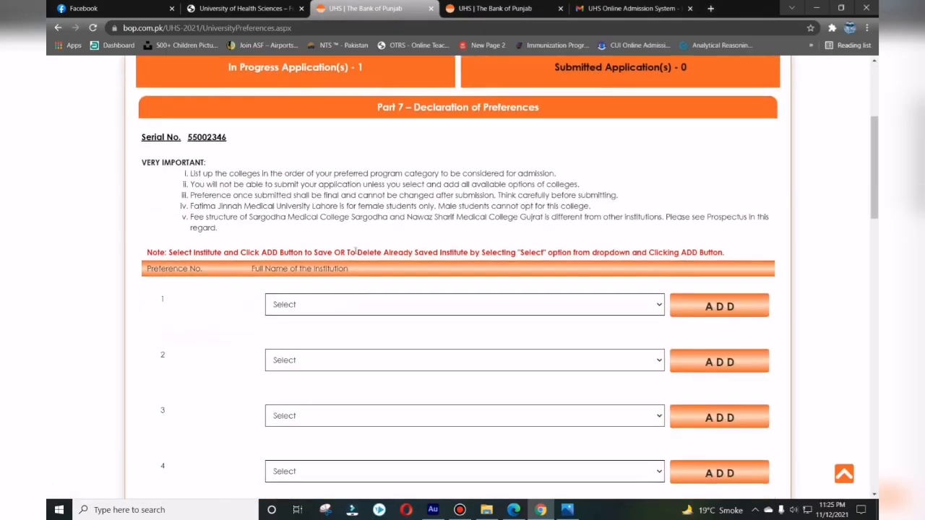
pyautogui.scroll(-12, 421, 275)
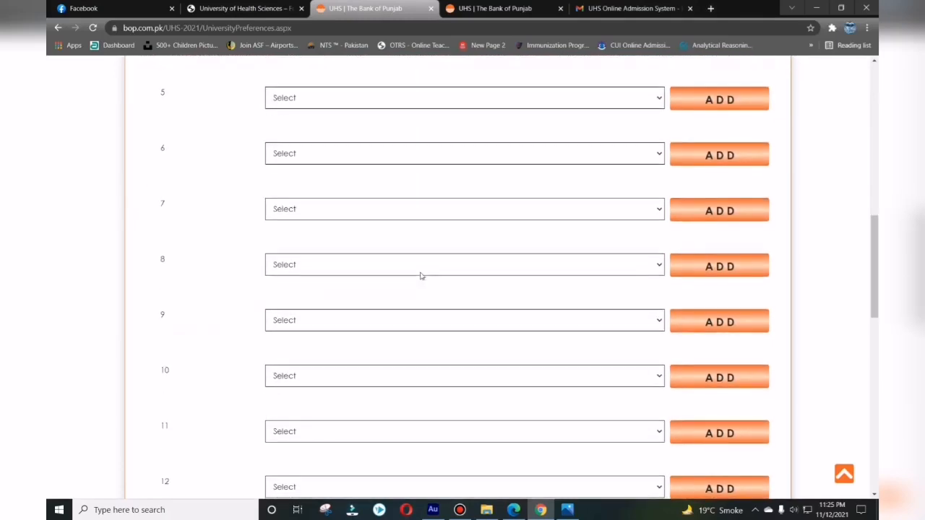
pyautogui.scroll(-3, 421, 276)
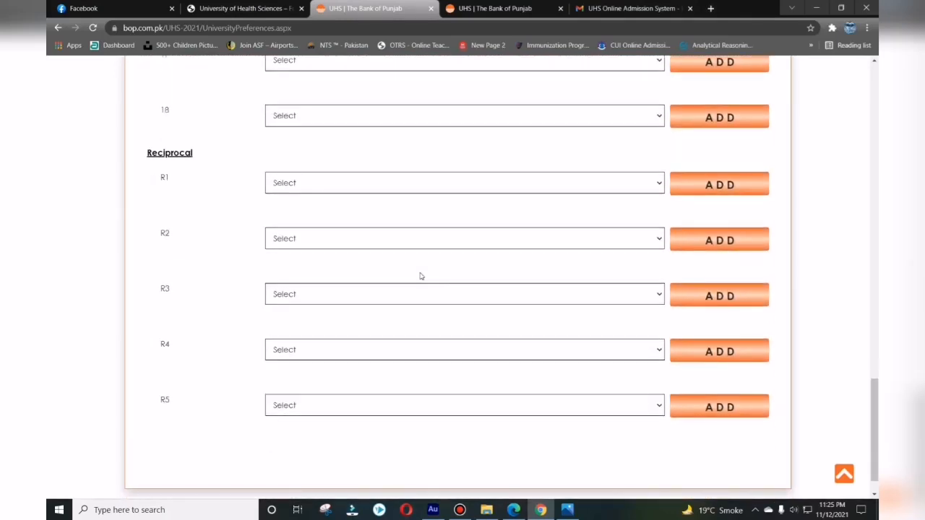
pyautogui.scroll(9, 420, 277)
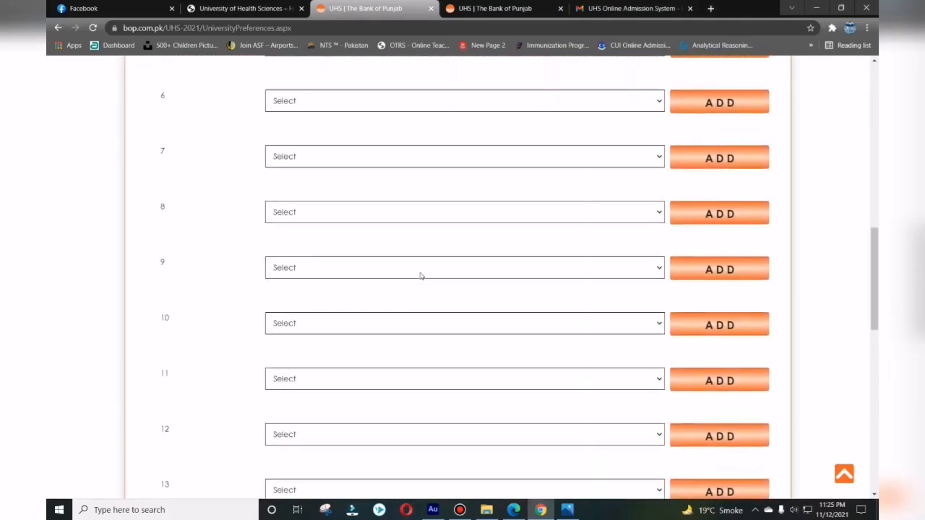
pyautogui.scroll(7, 421, 276)
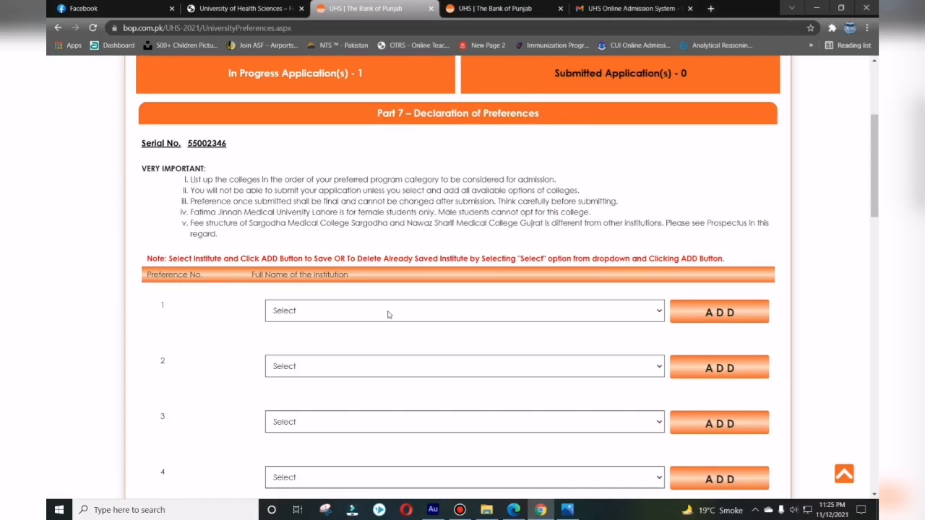
# Set preferences 1–4 to Allama Iqbal, Ameer ud Din, D.G. Khan and Gujranwala Medical Colleges
pyautogui.click(389, 312)
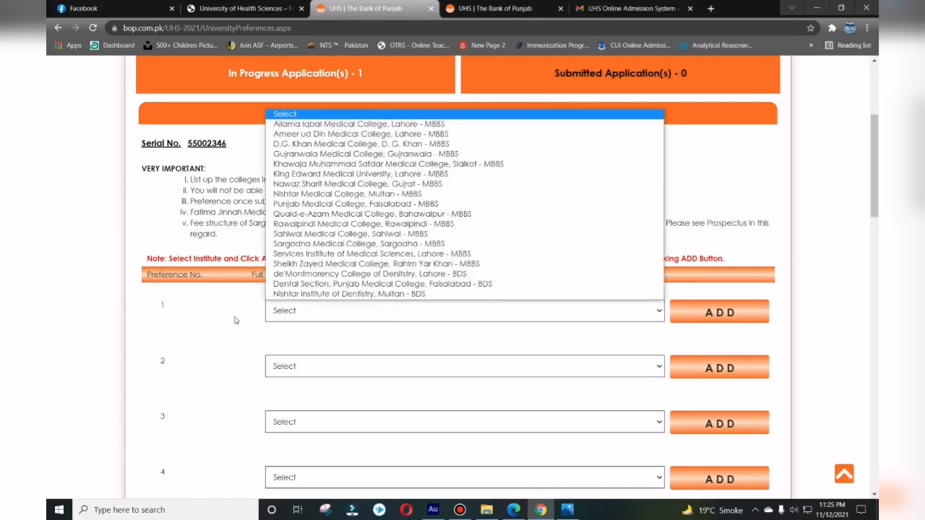
pyautogui.click(330, 124)
pyautogui.click(367, 366)
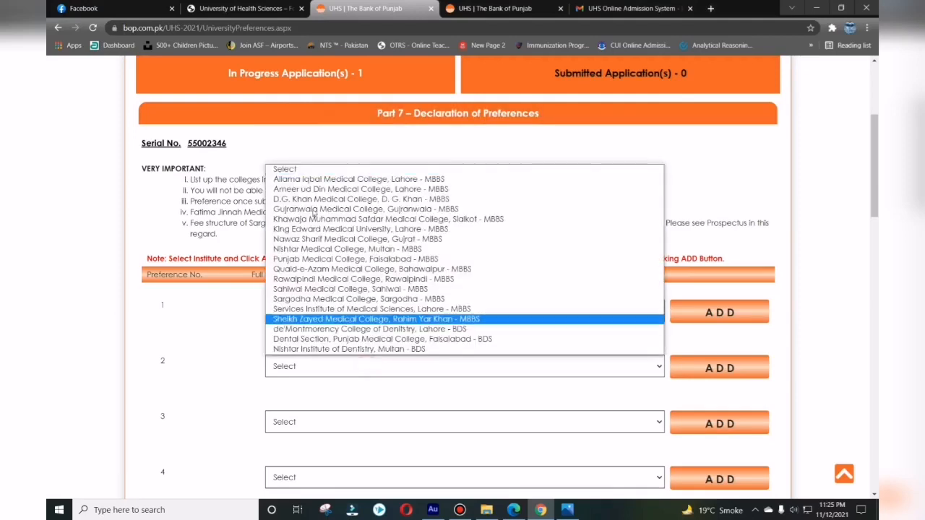
pyautogui.click(325, 190)
pyautogui.scroll(-2, 357, 260)
pyautogui.click(357, 260)
pyautogui.click(381, 306)
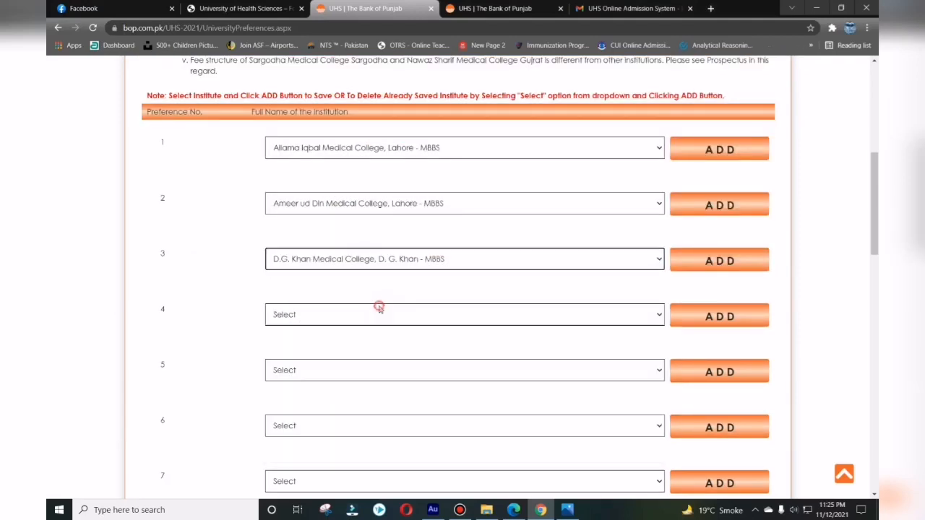
pyautogui.click(355, 318)
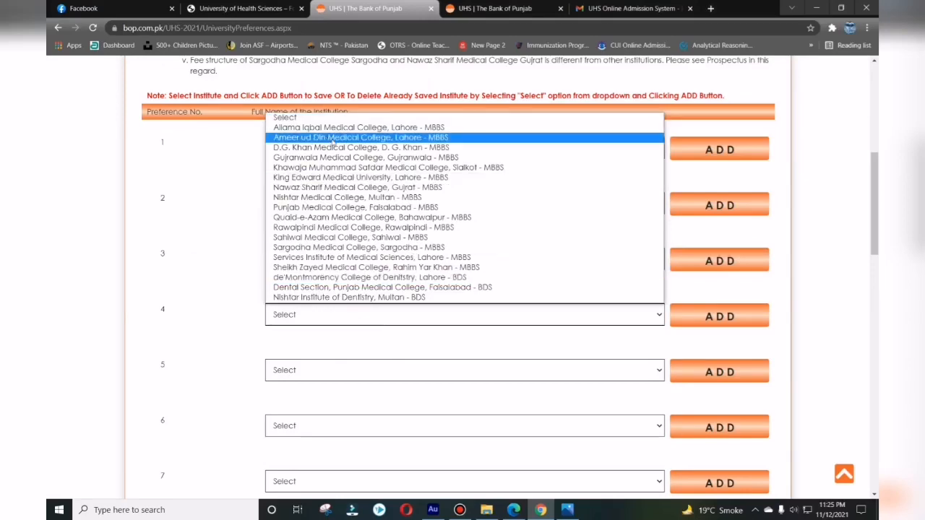
pyautogui.click(341, 162)
# Set preferences 5–8: Nawaz Sharif, Nishtar Institute of Dentistry, Dental Section Punjab Medical College, Sheikh Zayed
pyautogui.scroll(-1, 346, 209)
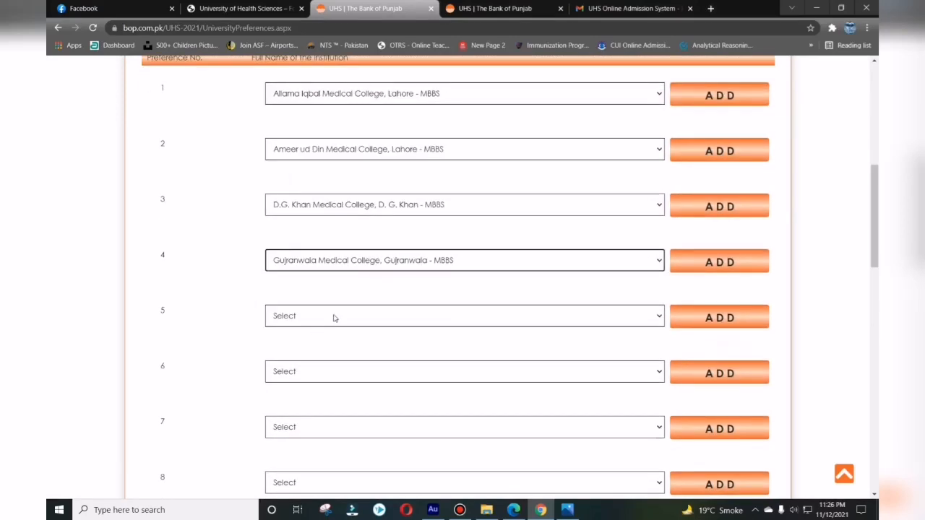
pyautogui.click(334, 316)
pyautogui.click(338, 188)
pyautogui.scroll(-3, 338, 189)
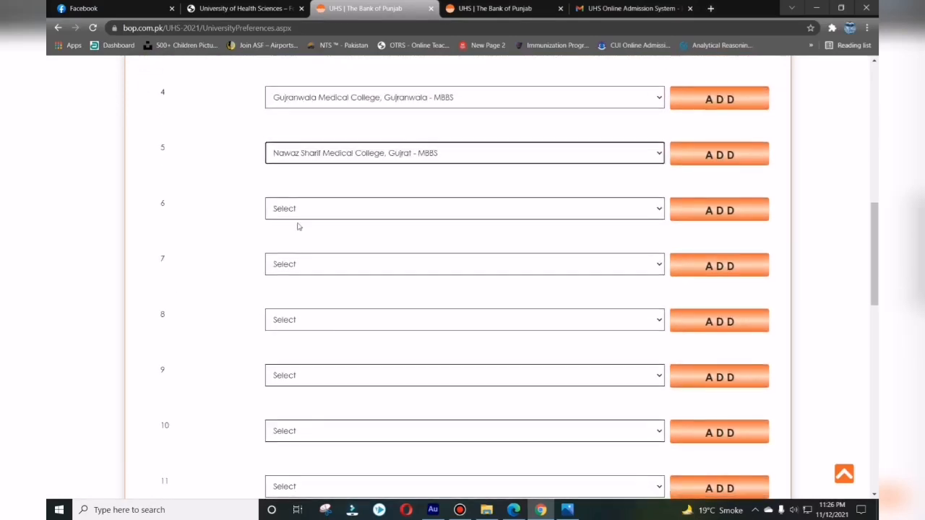
pyautogui.click(306, 209)
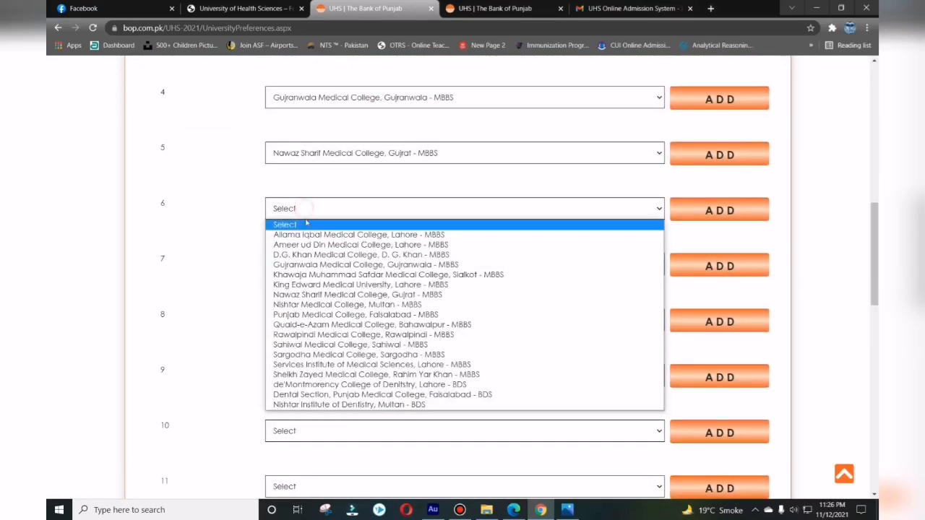
pyautogui.click(312, 404)
pyautogui.click(308, 264)
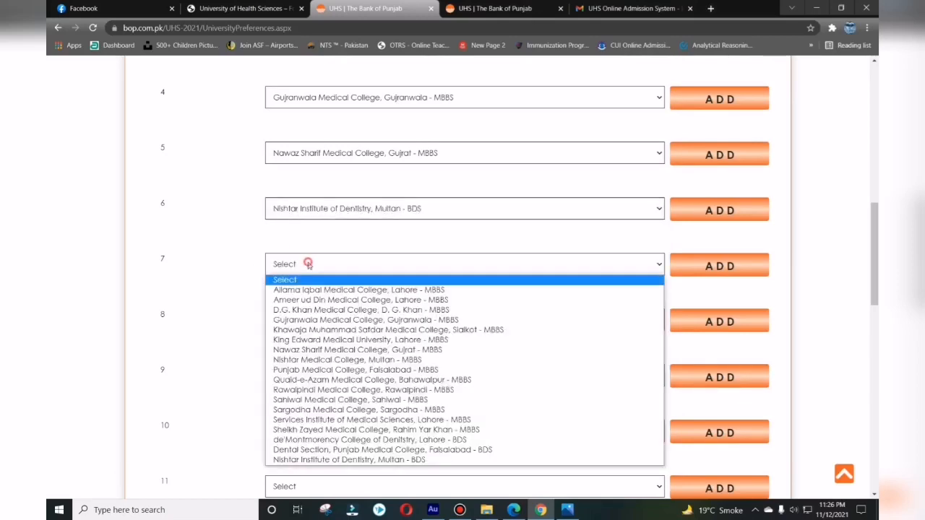
pyautogui.click(331, 450)
pyautogui.scroll(-1, 224, 327)
pyautogui.scroll(-1, 223, 328)
pyautogui.click(319, 269)
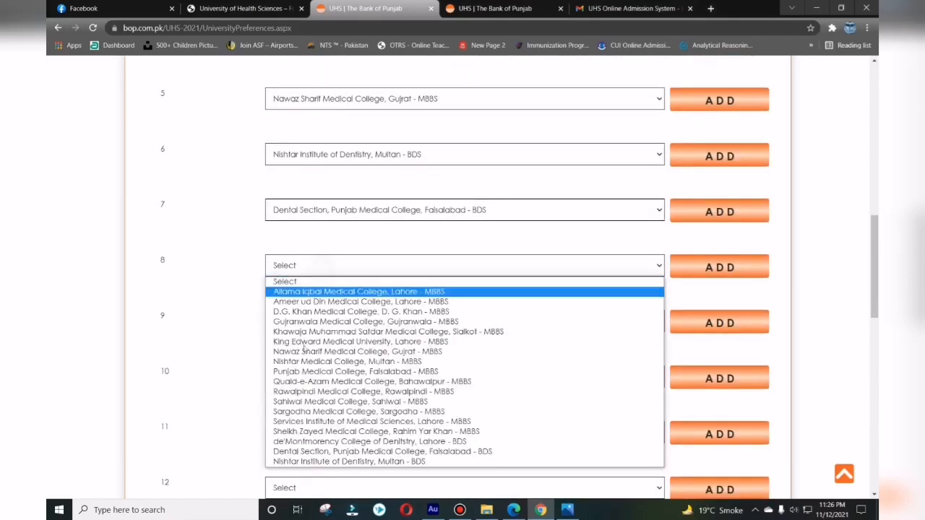
pyautogui.click(312, 432)
# Set preferences 9–12: Services Institute, Rawalpindi, Quaid-e-Azam and Nishtar Medical College, Multan
pyautogui.scroll(-3, 202, 289)
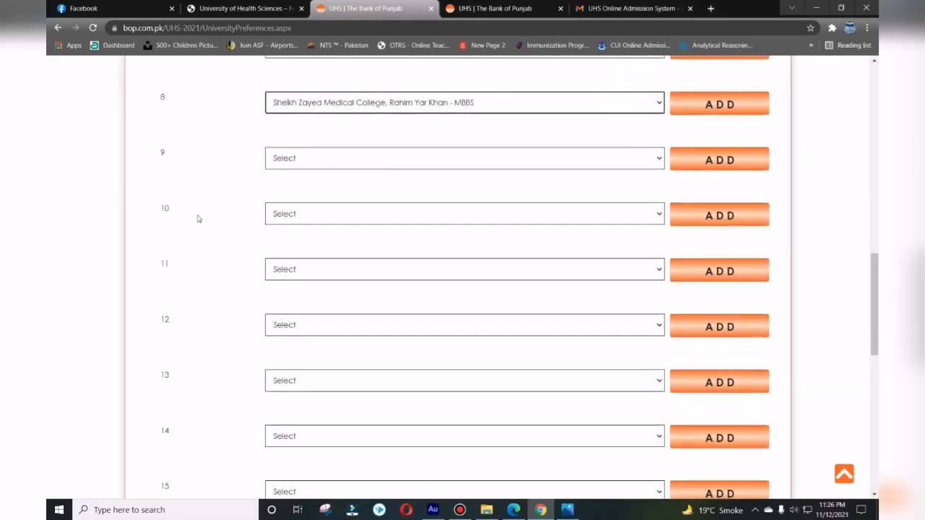
pyautogui.click(387, 163)
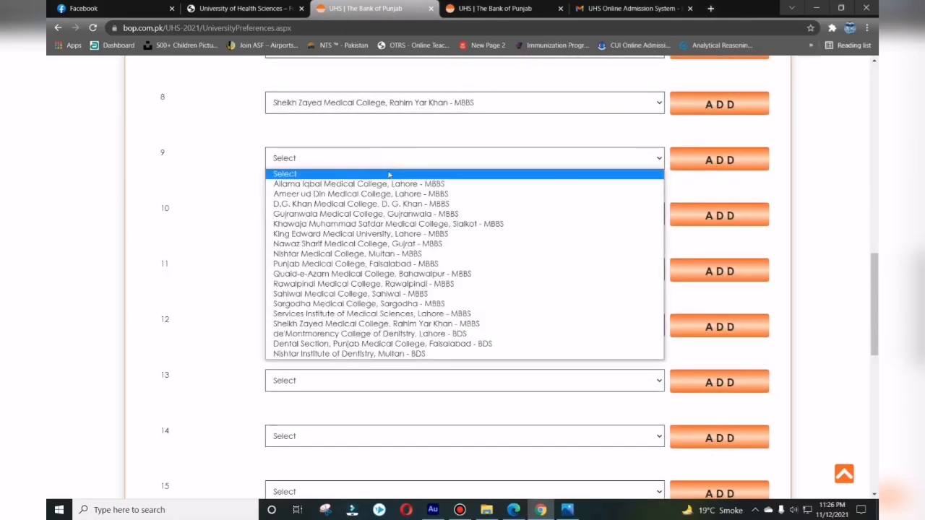
pyautogui.click(365, 314)
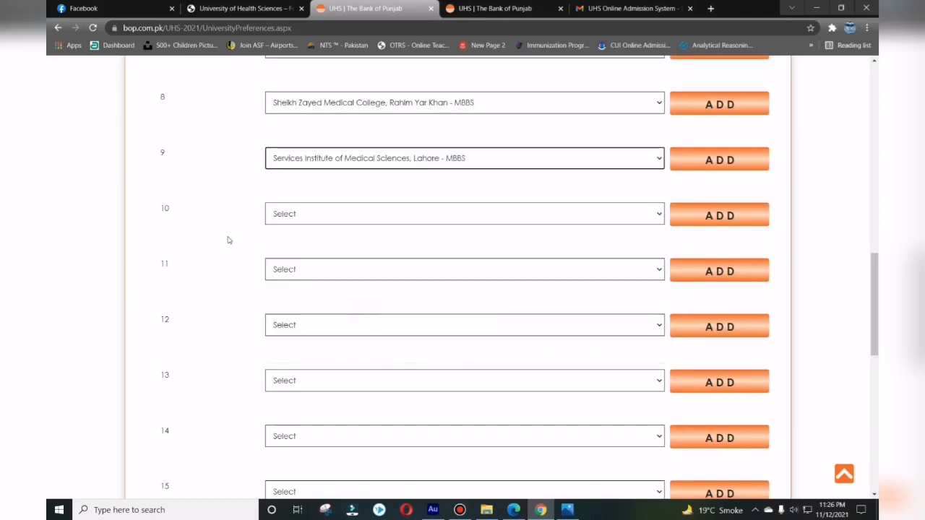
pyautogui.click(318, 216)
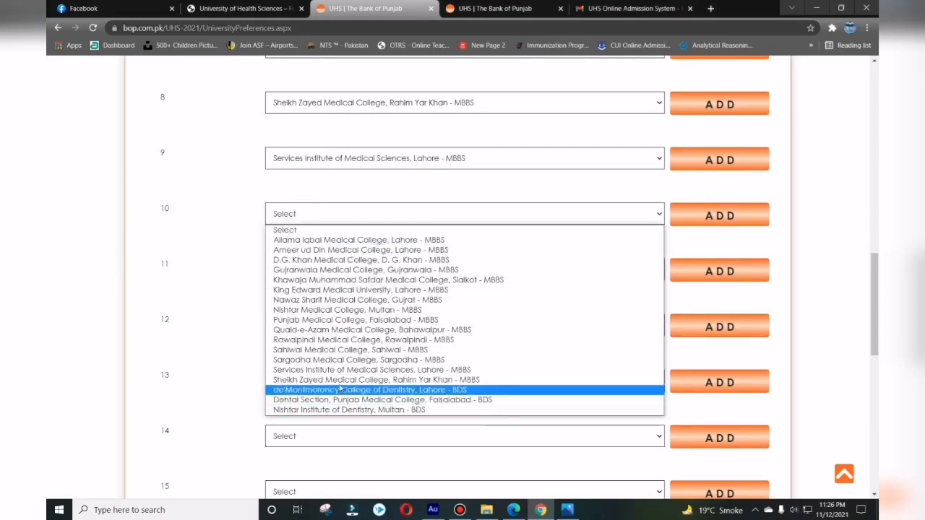
pyautogui.click(340, 340)
pyautogui.scroll(-2, 289, 219)
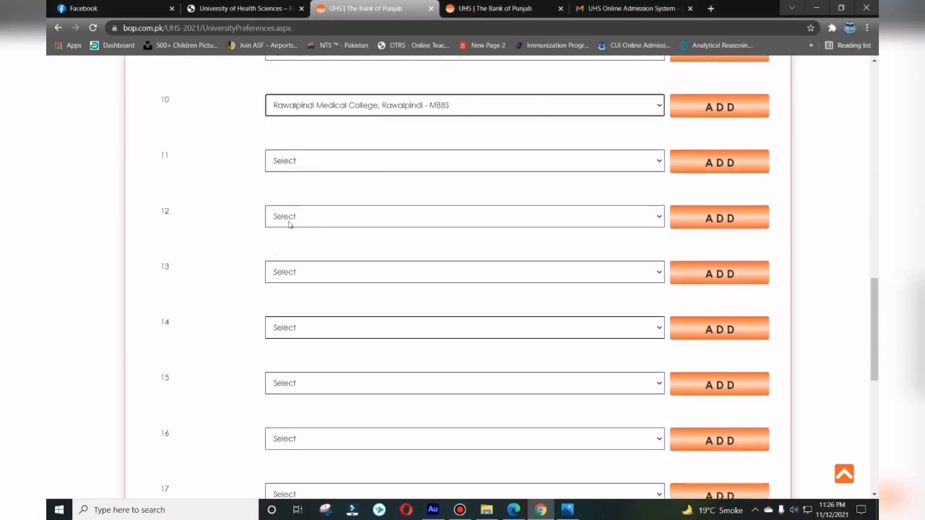
pyautogui.click(316, 159)
pyautogui.click(339, 277)
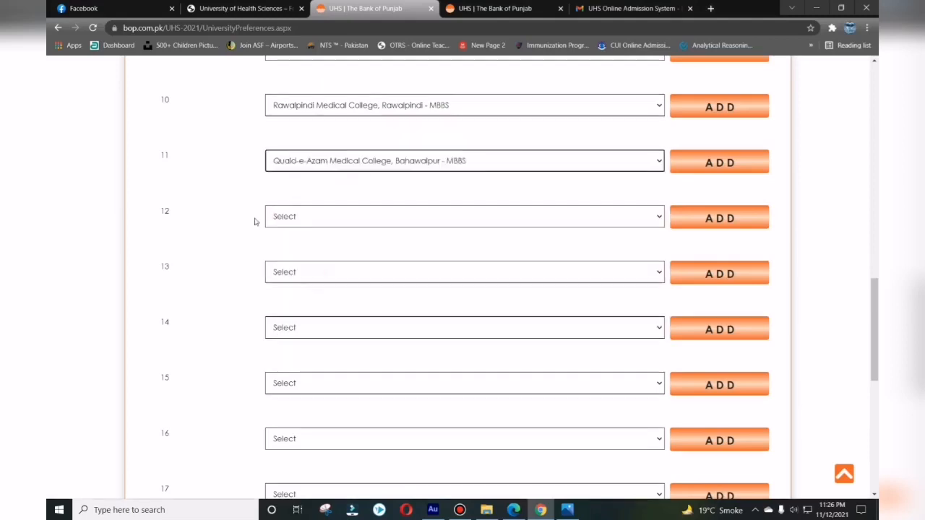
pyautogui.click(314, 220)
pyautogui.click(307, 312)
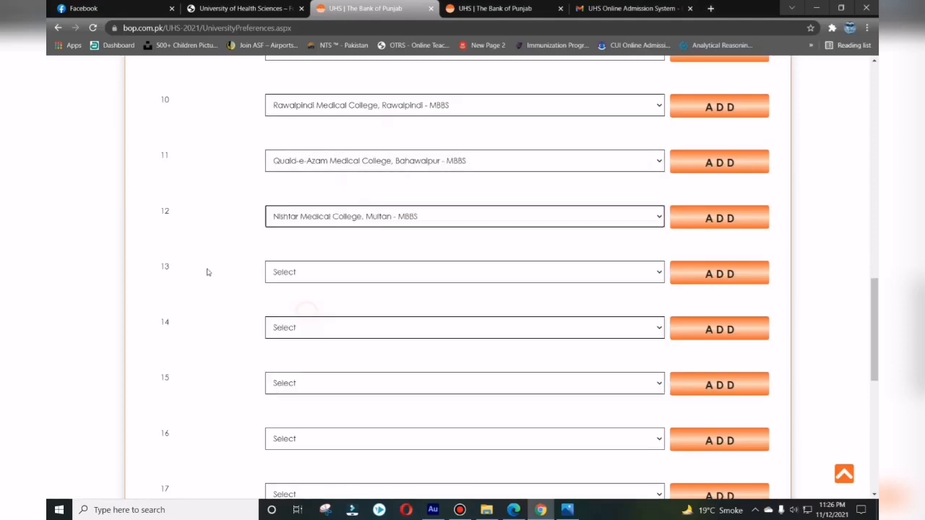
# Set preferences 13–15 to D.G. Khan, Khawaja Muhammad Safdar and Sahiwal Medical Colleges
pyautogui.scroll(-2, 303, 200)
pyautogui.click(304, 165)
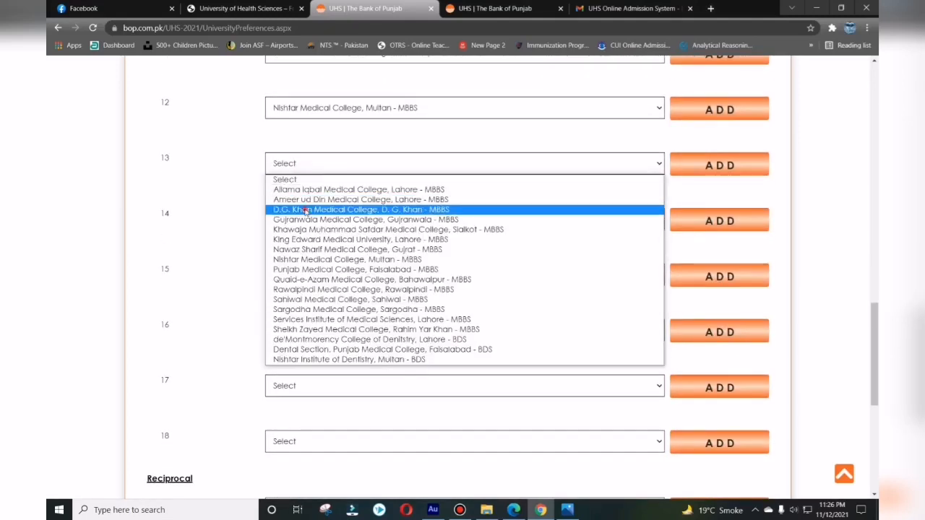
pyautogui.click(306, 209)
pyautogui.scroll(-1, 235, 207)
pyautogui.click(323, 166)
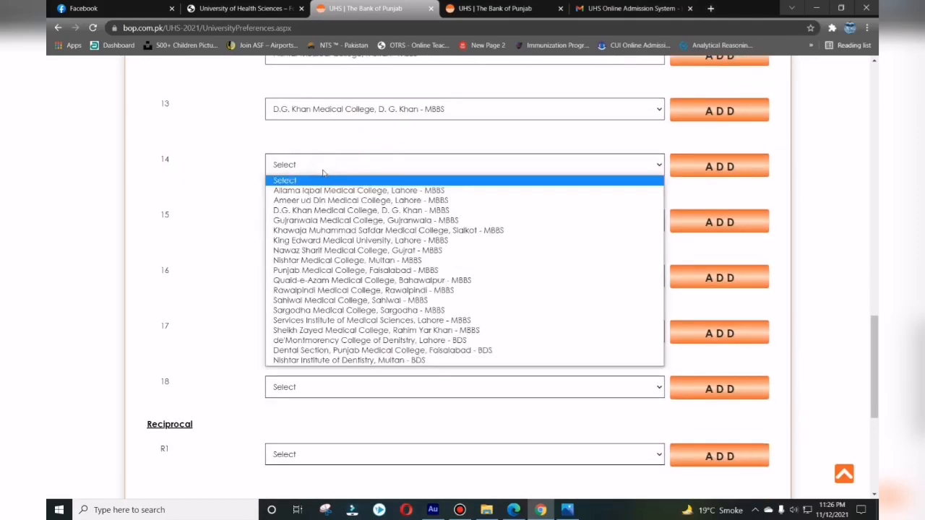
pyautogui.click(320, 230)
pyautogui.scroll(-1, 279, 221)
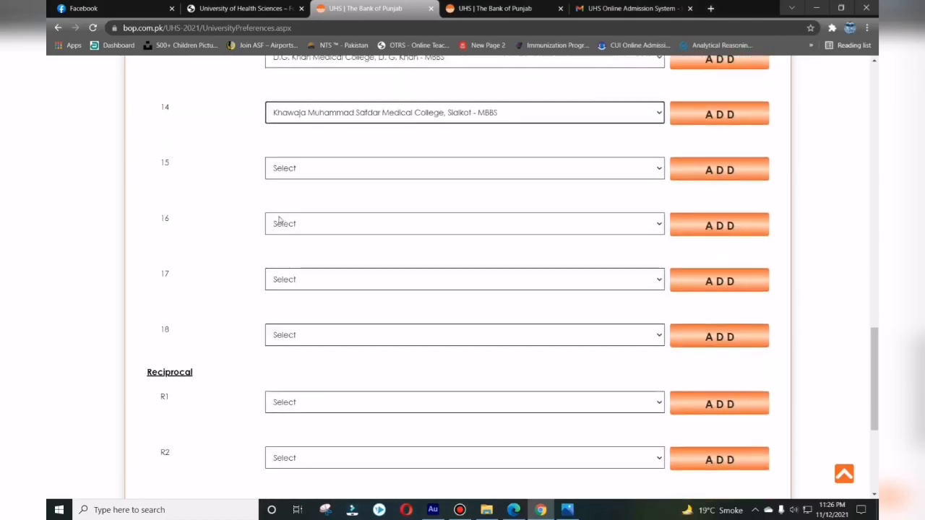
pyautogui.scroll(-1, 279, 221)
pyautogui.click(332, 115)
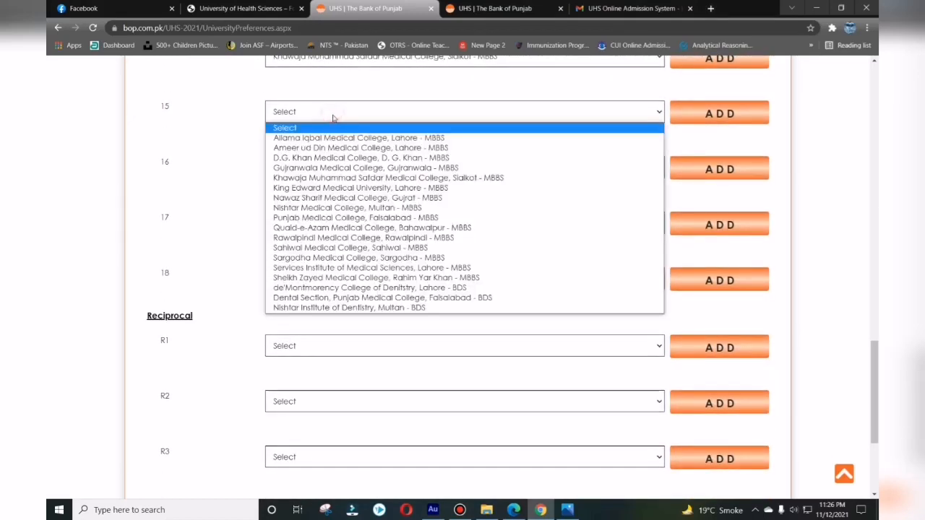
pyautogui.click(311, 247)
# Set preferences 16–18 to King Edward Medical University, Sheikh Zayed and Nawaz Sharif Medical Colleges
pyautogui.click(308, 168)
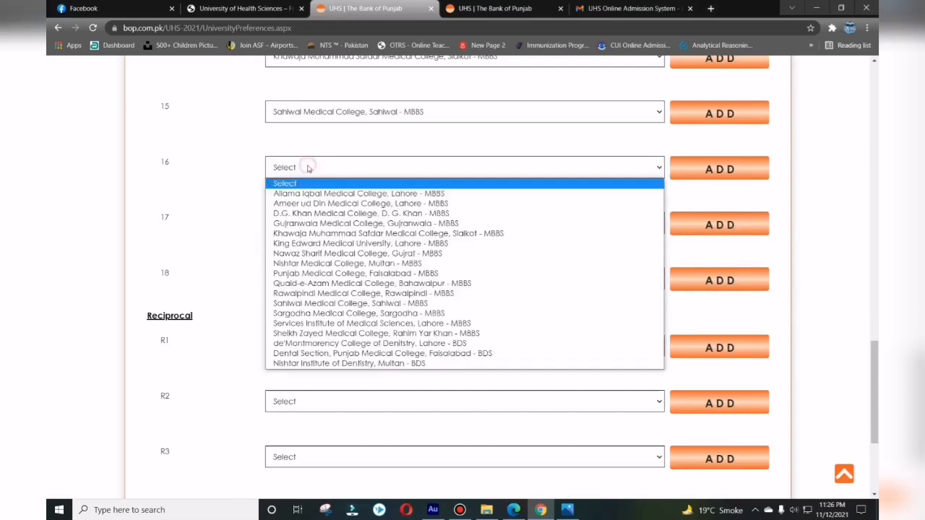
pyautogui.click(312, 244)
pyautogui.click(289, 228)
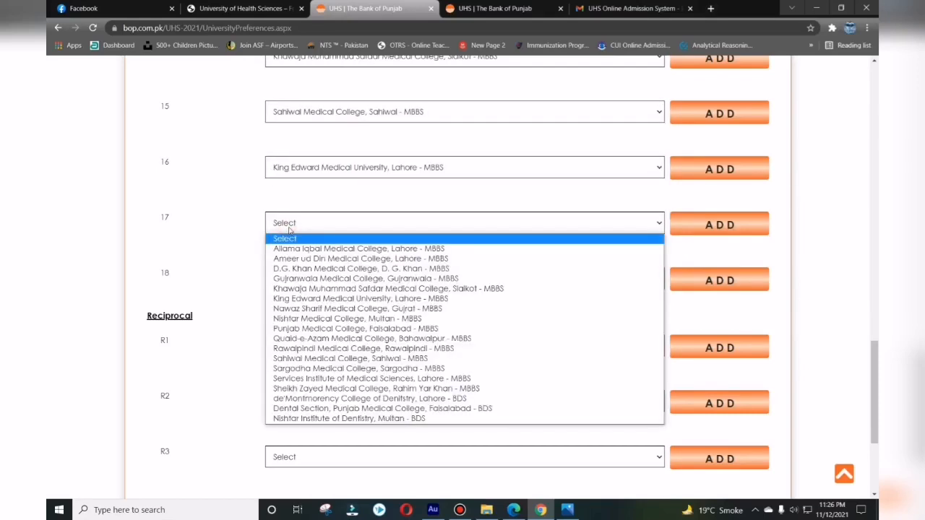
pyautogui.click(299, 389)
pyautogui.scroll(-1, 216, 272)
pyautogui.click(310, 222)
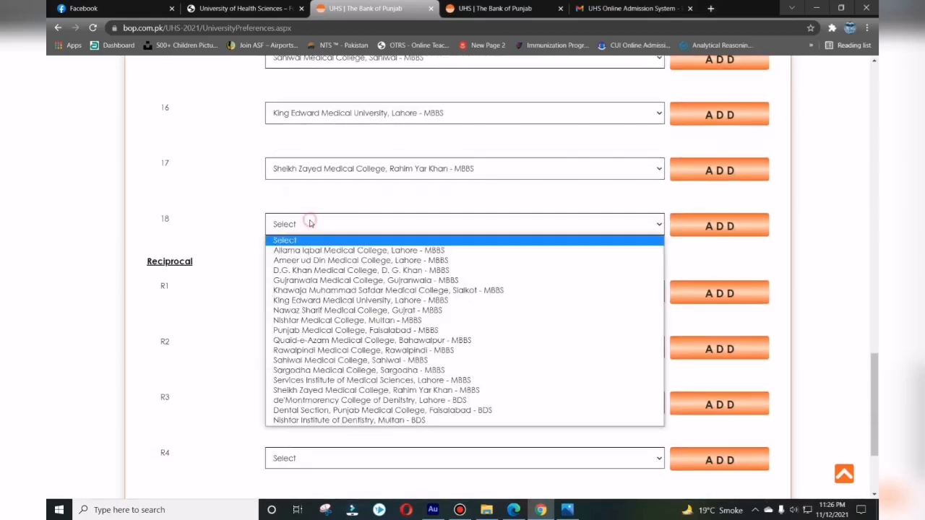
pyautogui.click(327, 310)
# Set reciprocal R1–R3 to Khyber Medical University, Mohtarma Benazir Bhutto Shaheed and AJK Medical College
pyautogui.scroll(-1, 324, 318)
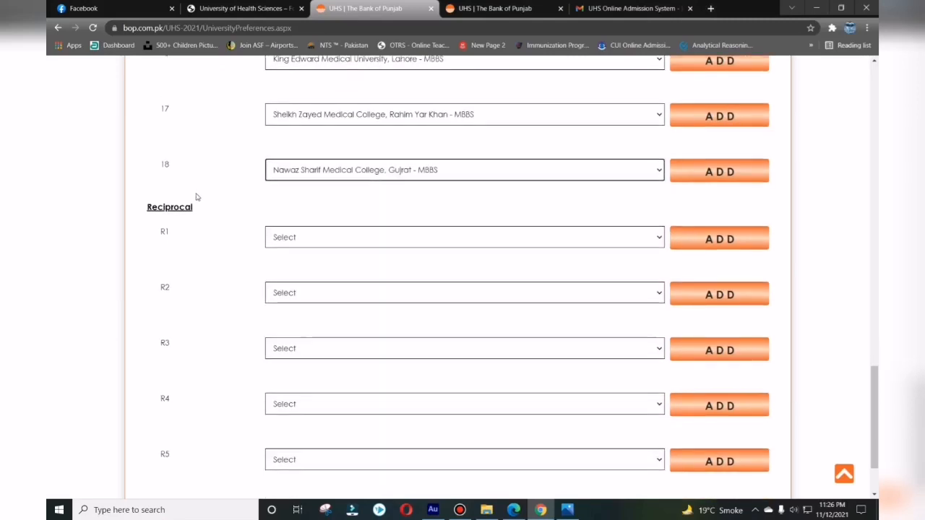
pyautogui.click(321, 244)
pyautogui.click(323, 263)
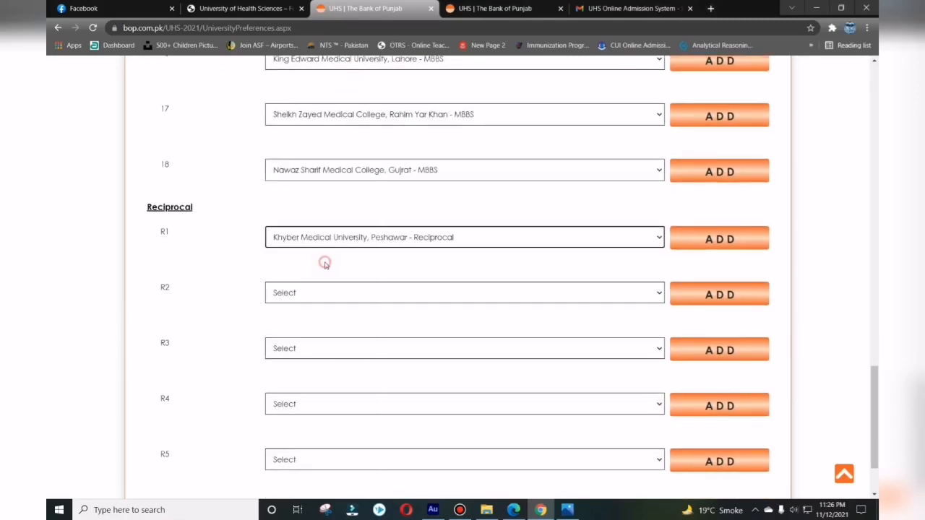
pyautogui.click(306, 296)
pyautogui.click(300, 329)
pyautogui.scroll(-2, 293, 289)
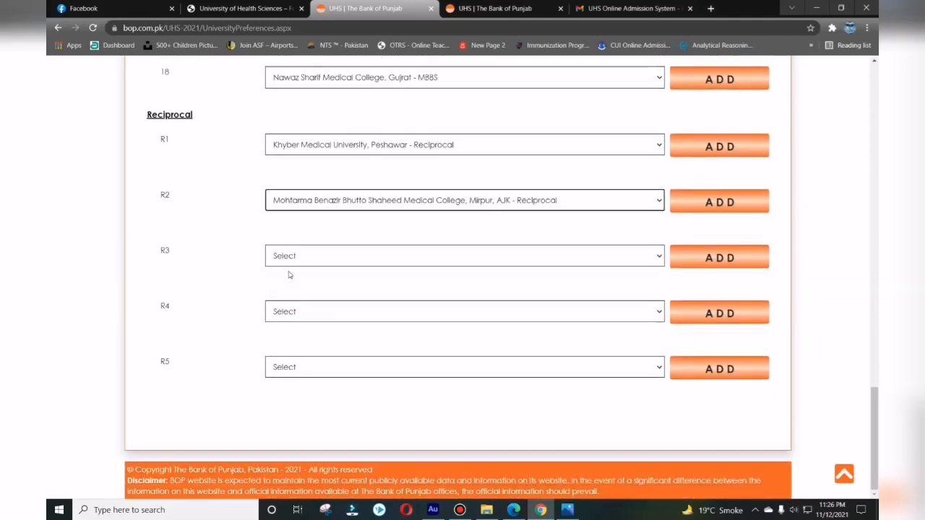
pyautogui.click(310, 259)
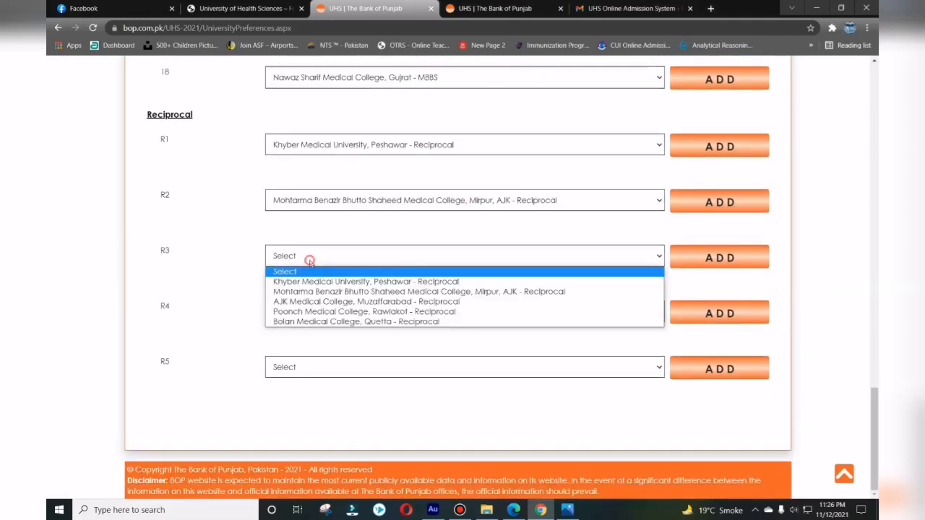
pyautogui.click(300, 302)
# Set reciprocal R4 to Poonch Medical College, Rawlakot and R5 to Bolan Medical College, Quetta
pyautogui.click(276, 311)
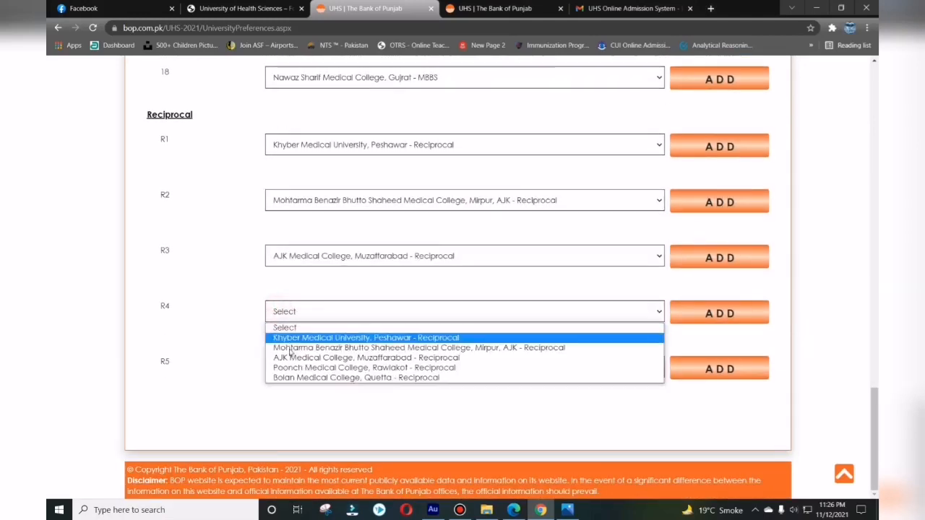
pyautogui.click(286, 367)
pyautogui.click(284, 367)
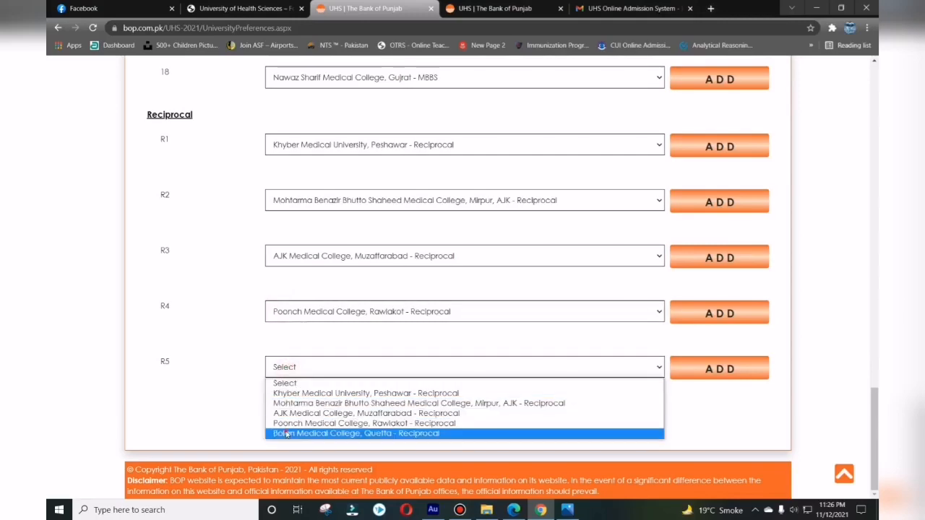
pyautogui.click(286, 432)
pyautogui.scroll(5, 279, 289)
pyautogui.scroll(9, 434, 154)
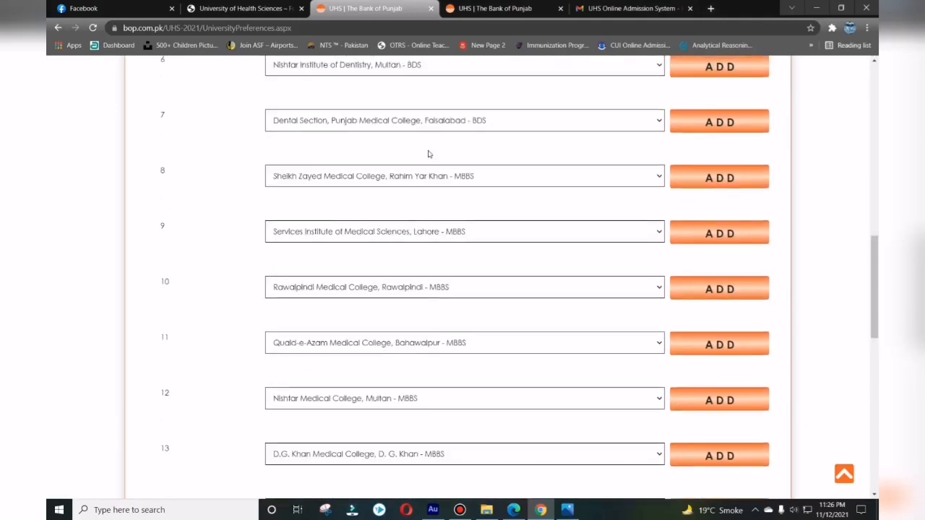
# Save preferences 5–7, re-saving the Dental Section choice after the page reloads
pyautogui.scroll(3, 428, 153)
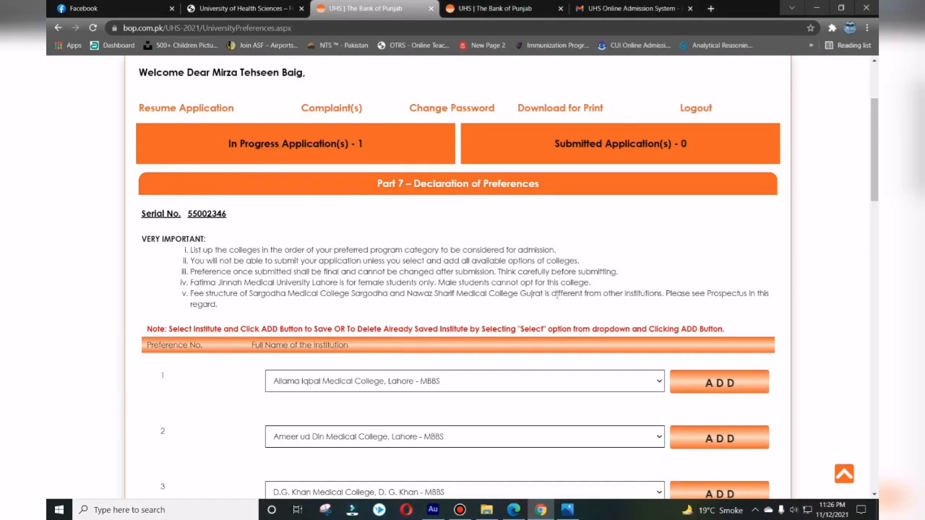
pyautogui.scroll(-3, 543, 373)
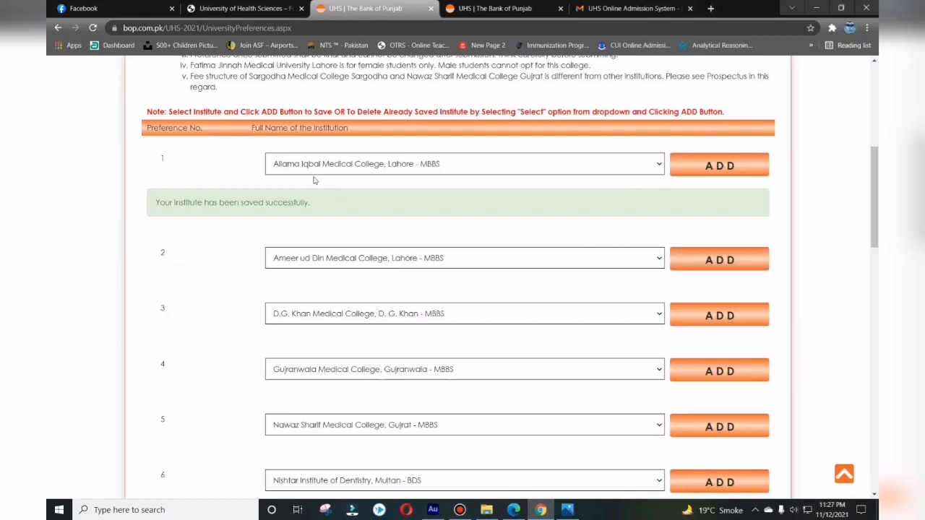
pyautogui.scroll(-2, 646, 229)
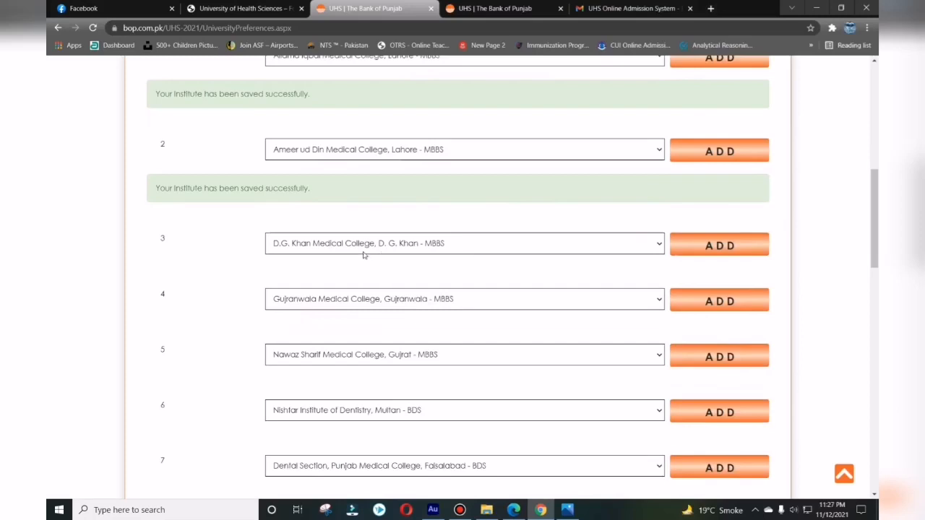
pyautogui.scroll(-2, 363, 254)
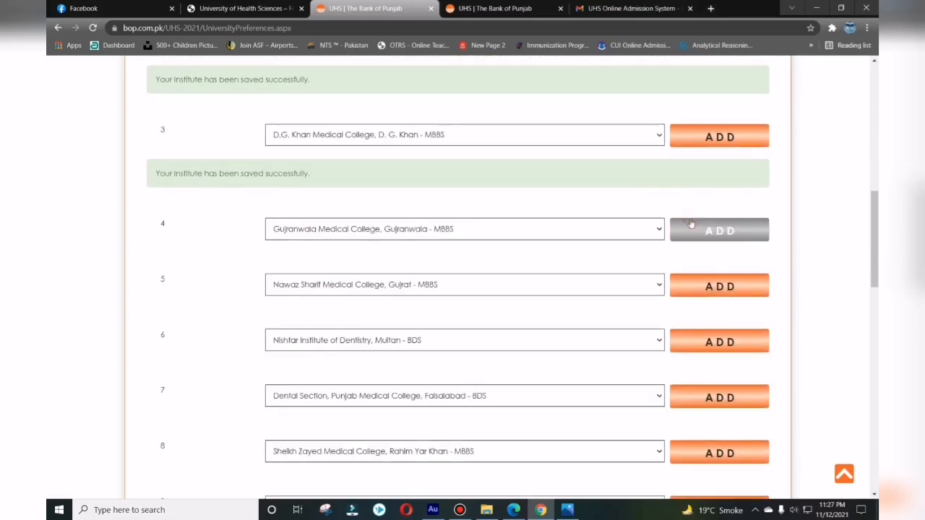
pyautogui.click(714, 286)
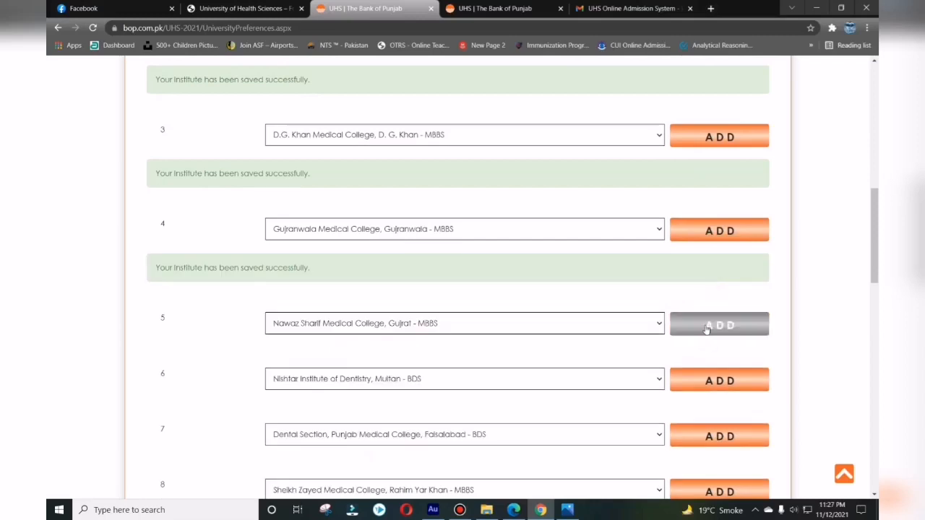
pyautogui.scroll(-3, 443, 294)
pyautogui.click(716, 234)
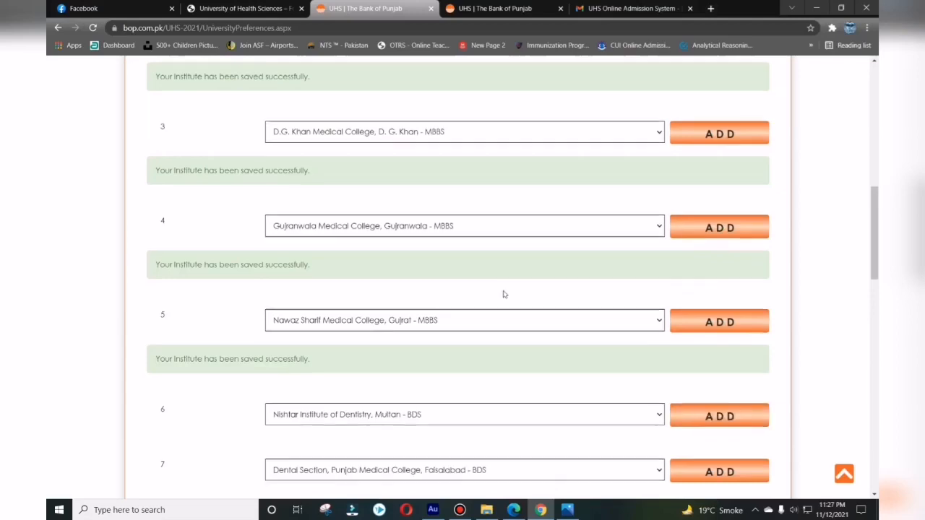
pyautogui.scroll(-3, 501, 294)
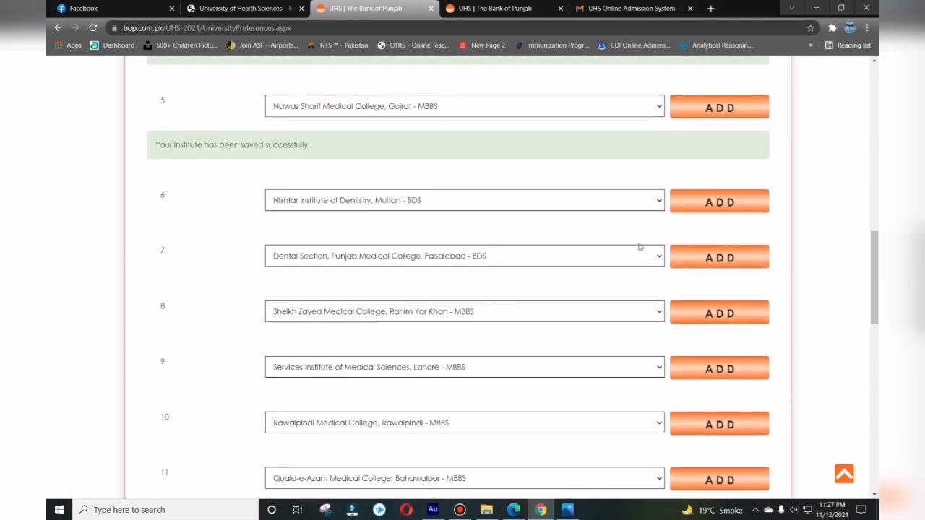
pyautogui.click(711, 264)
pyautogui.scroll(-5, 663, 355)
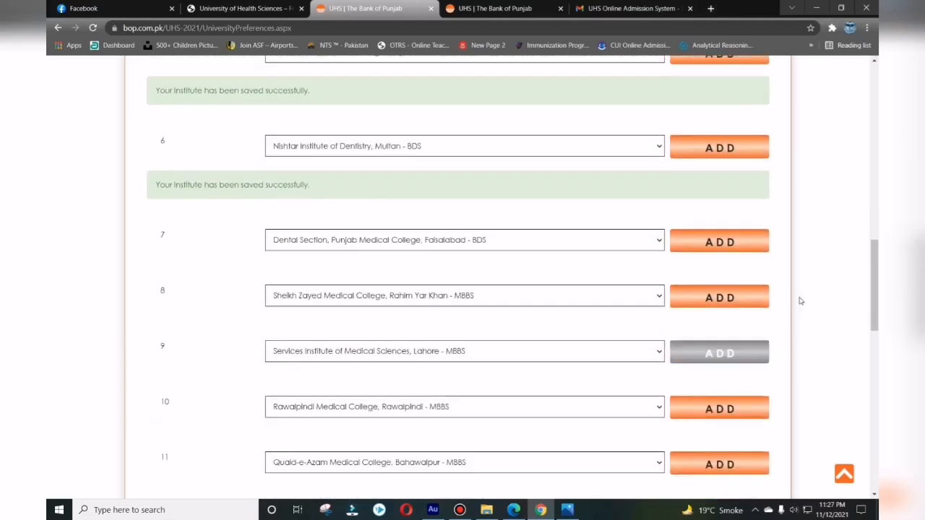
pyautogui.click(732, 247)
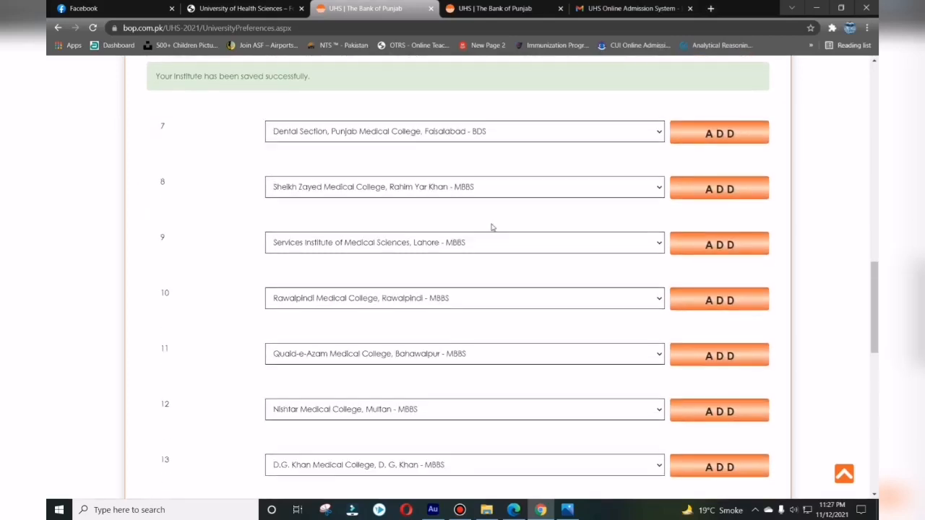
# Save Rawalpindi, Quaid-e-Azam and Nishtar Medical College, Multan as preferences 10–12
pyautogui.scroll(-3, 484, 253)
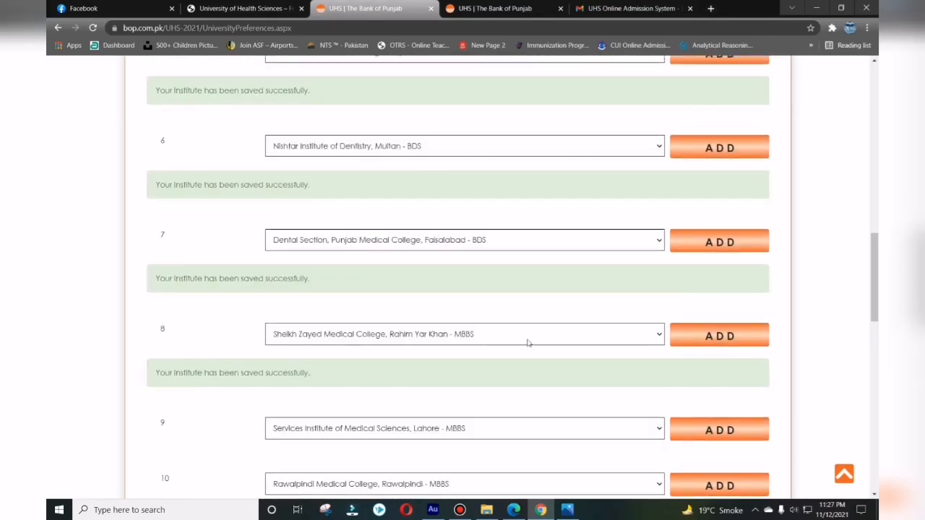
pyautogui.scroll(-3, 528, 344)
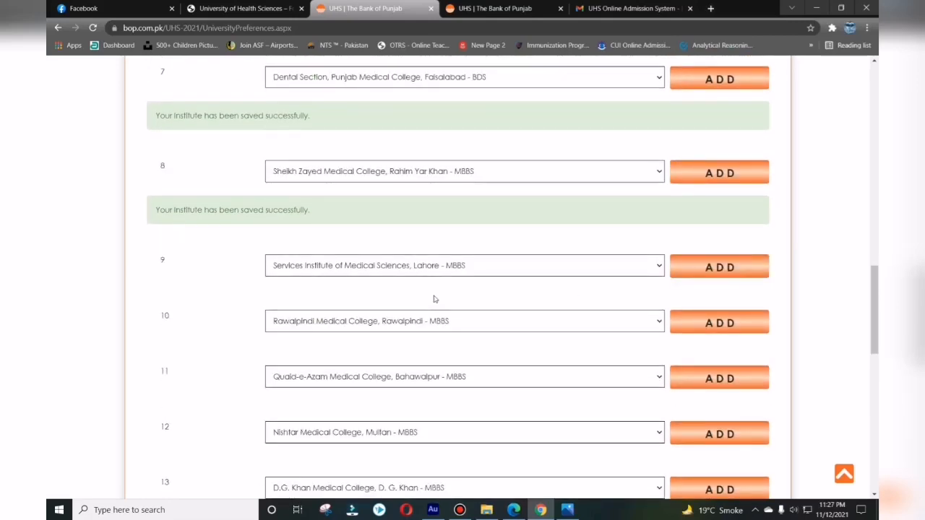
pyautogui.scroll(-2, 448, 294)
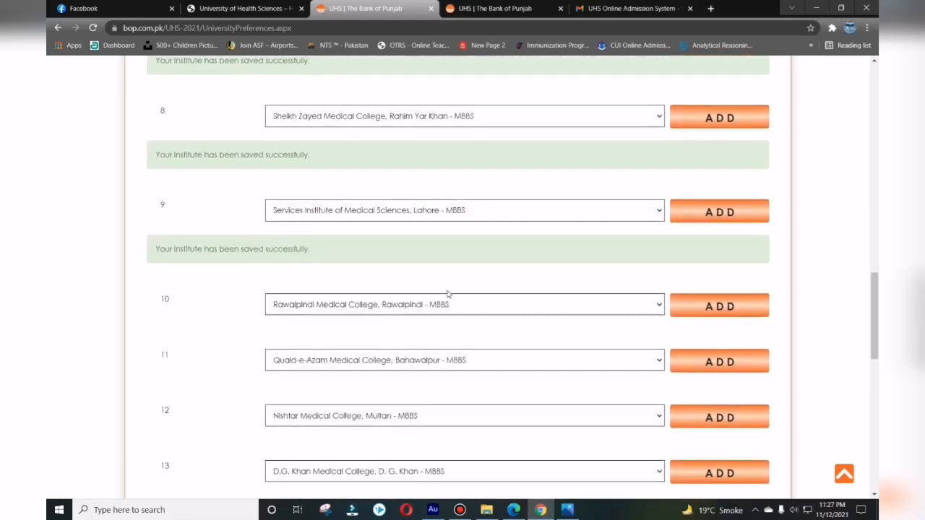
pyautogui.click(688, 265)
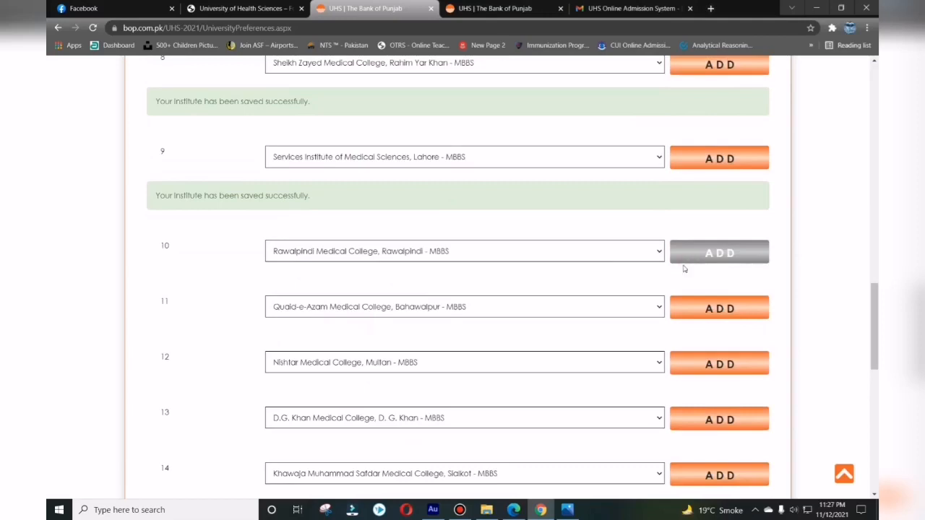
pyautogui.scroll(-3, 535, 299)
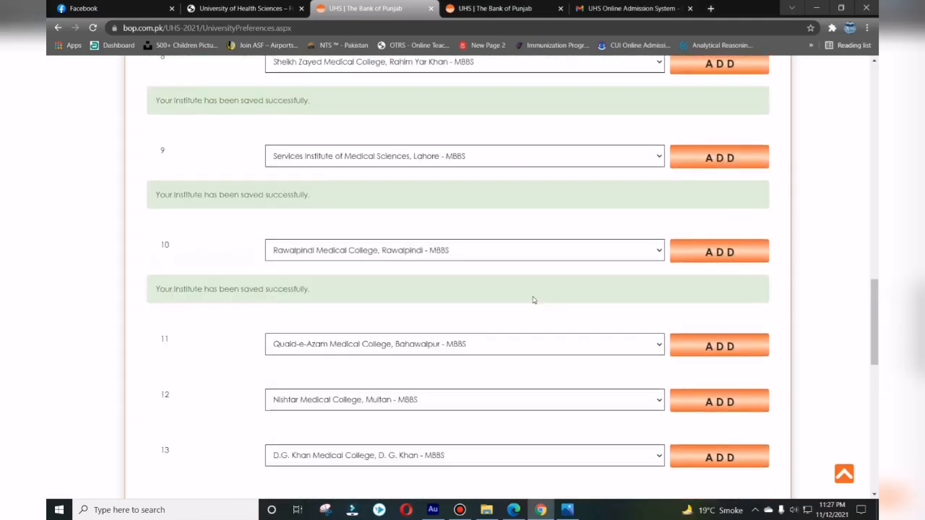
pyautogui.scroll(-1, 534, 300)
pyautogui.scroll(-2, 533, 299)
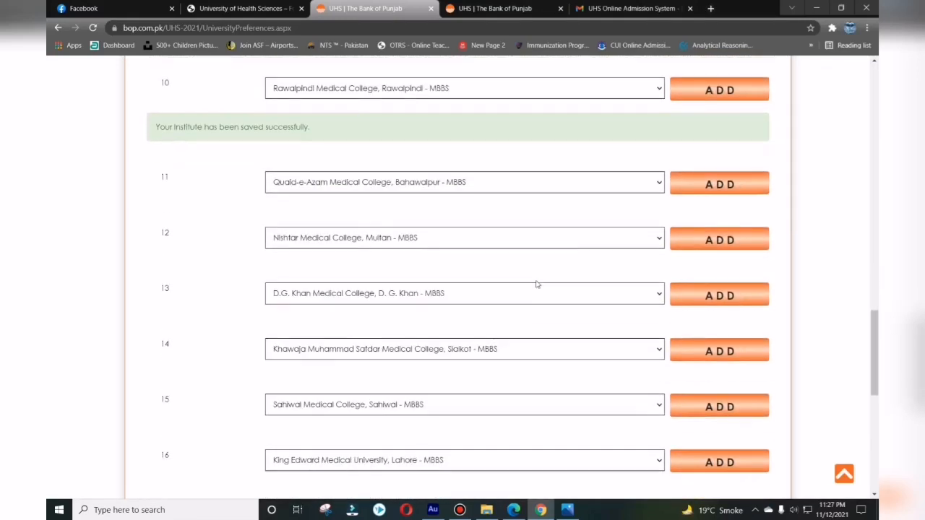
pyautogui.click(722, 185)
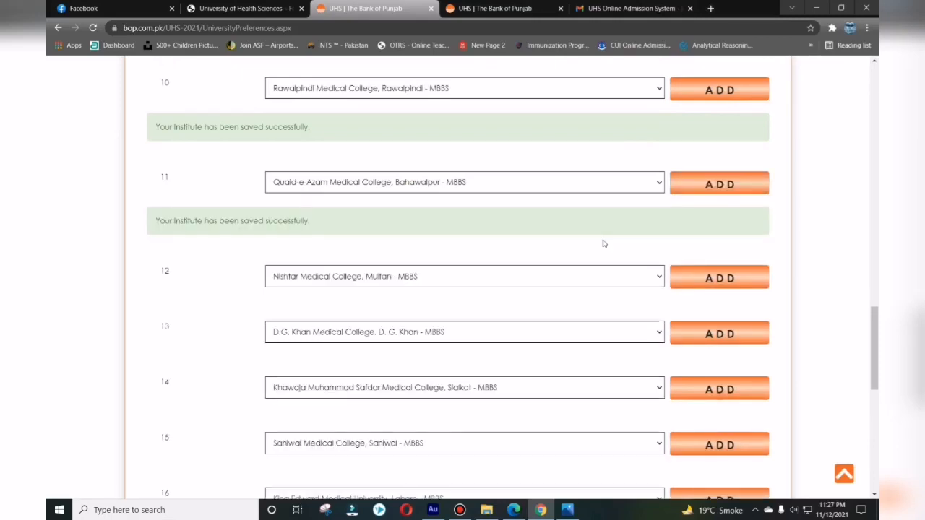
pyautogui.scroll(-1, 604, 244)
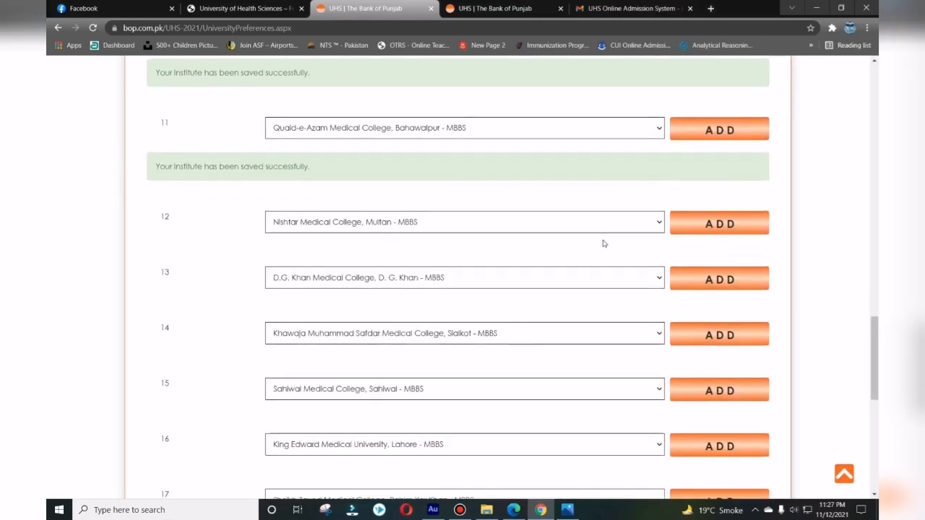
pyautogui.click(730, 225)
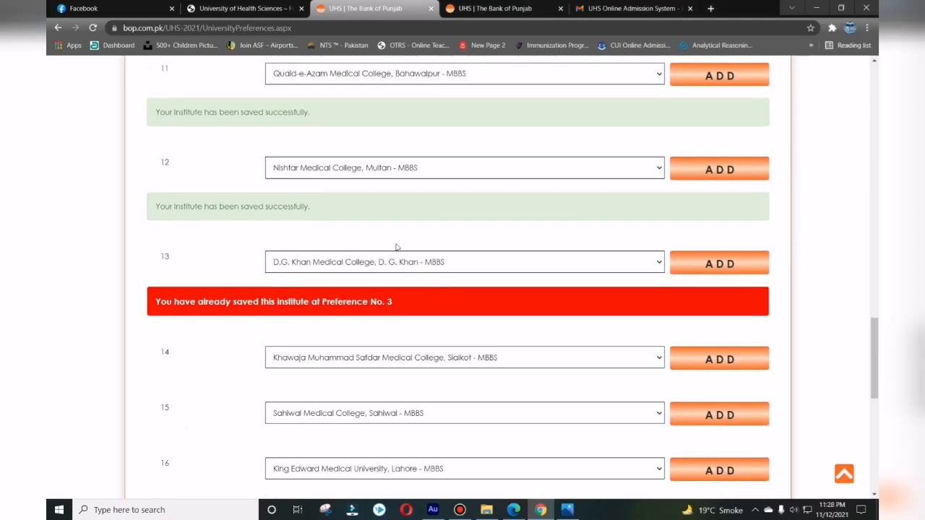
# Attempt the next preference save, which the portal rejects as duplicating Preference No. 3
pyautogui.scroll(6, 396, 247)
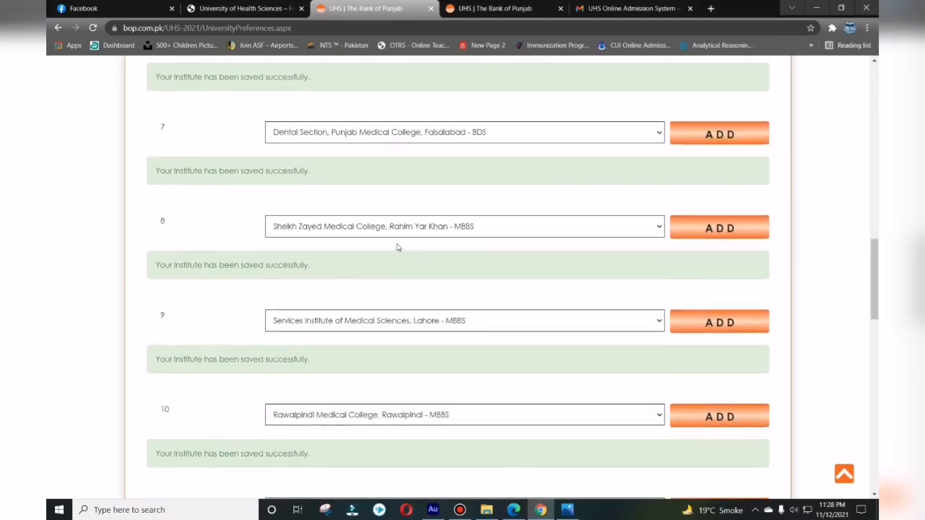
pyautogui.scroll(5, 397, 248)
pyautogui.scroll(-3, 399, 260)
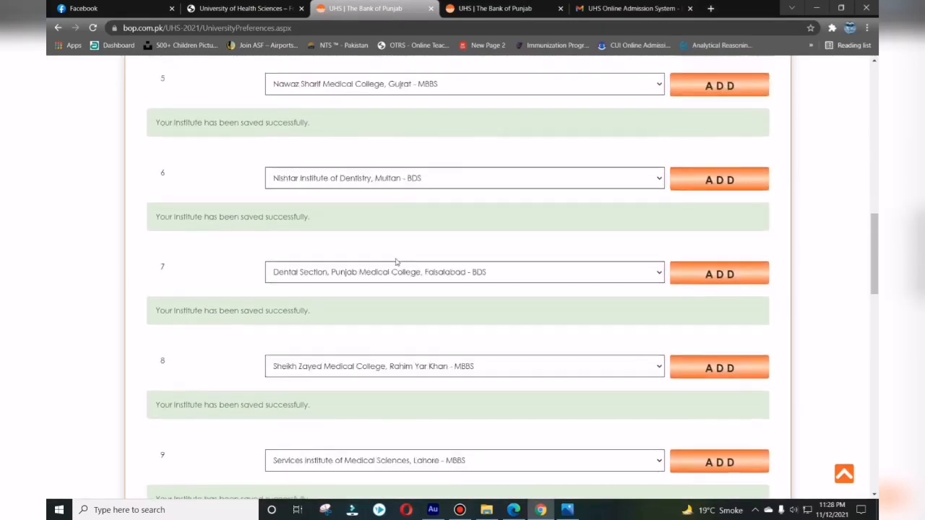
pyautogui.scroll(-9, 396, 263)
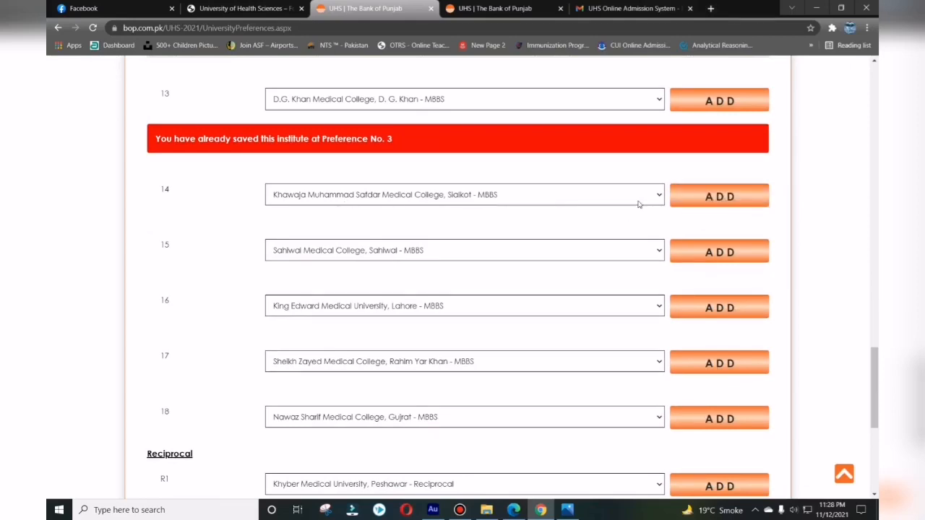
pyautogui.click(712, 199)
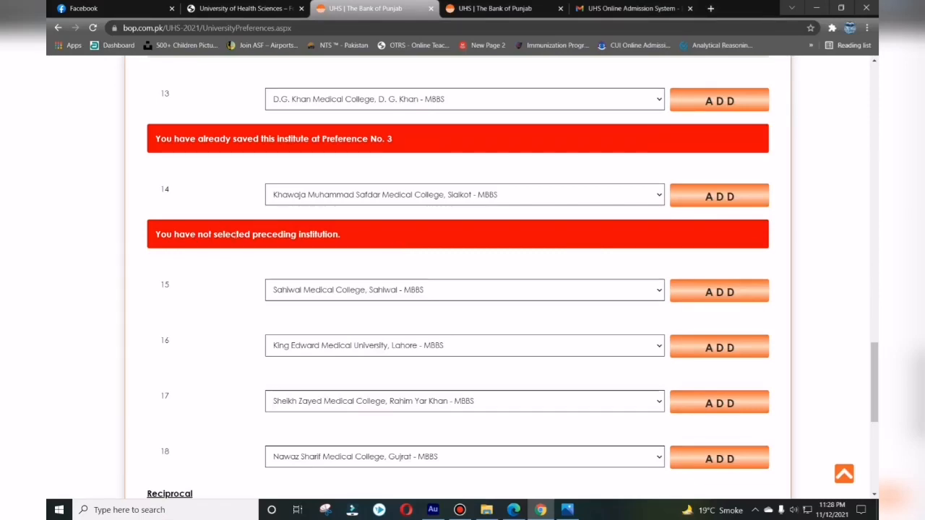
pyautogui.scroll(1, 327, 314)
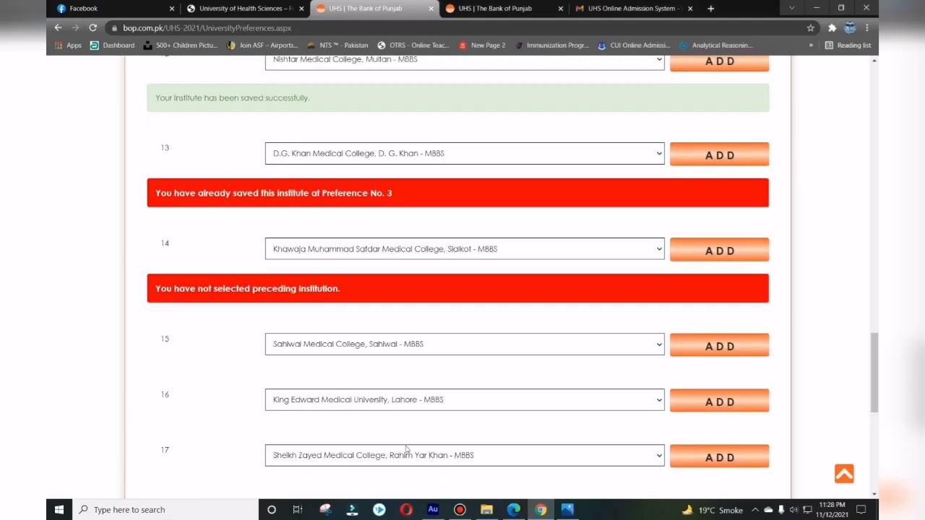
pyautogui.scroll(-3, 344, 310)
pyautogui.scroll(8, 344, 310)
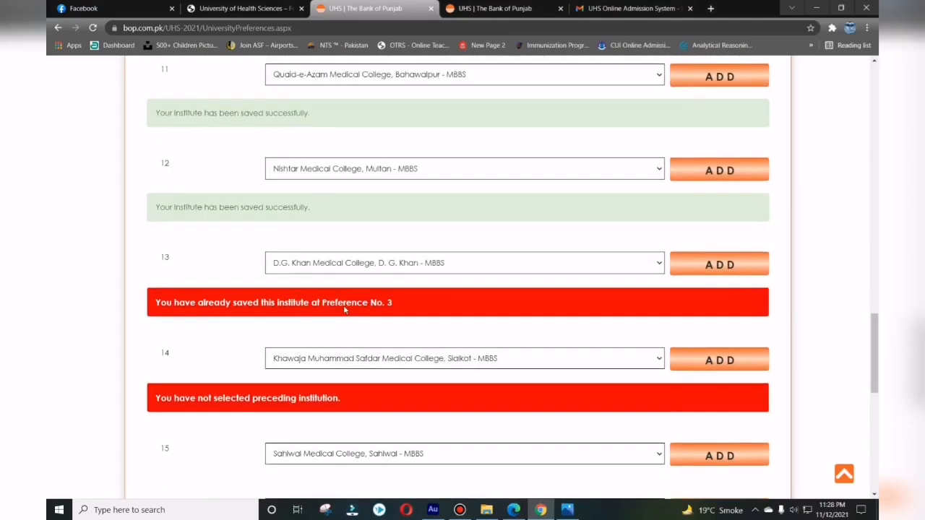
pyautogui.scroll(4, 344, 310)
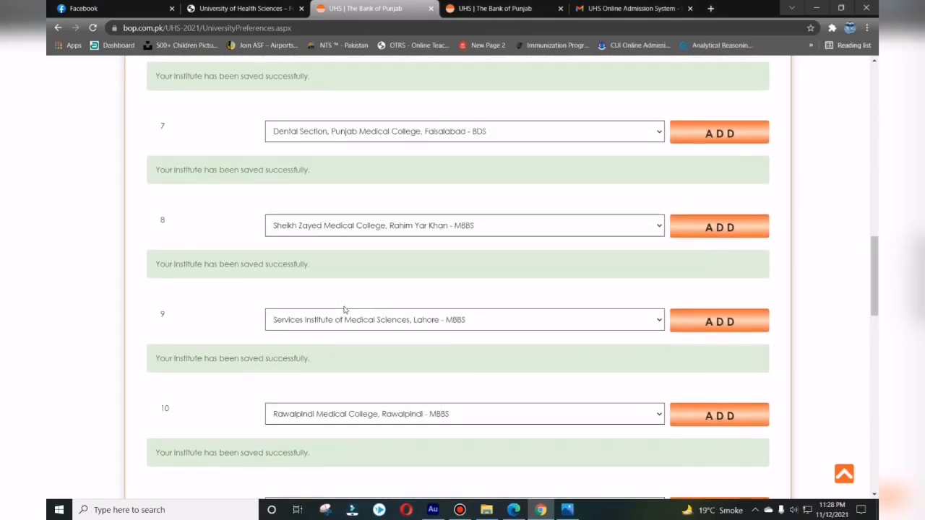
pyautogui.scroll(-4, 344, 310)
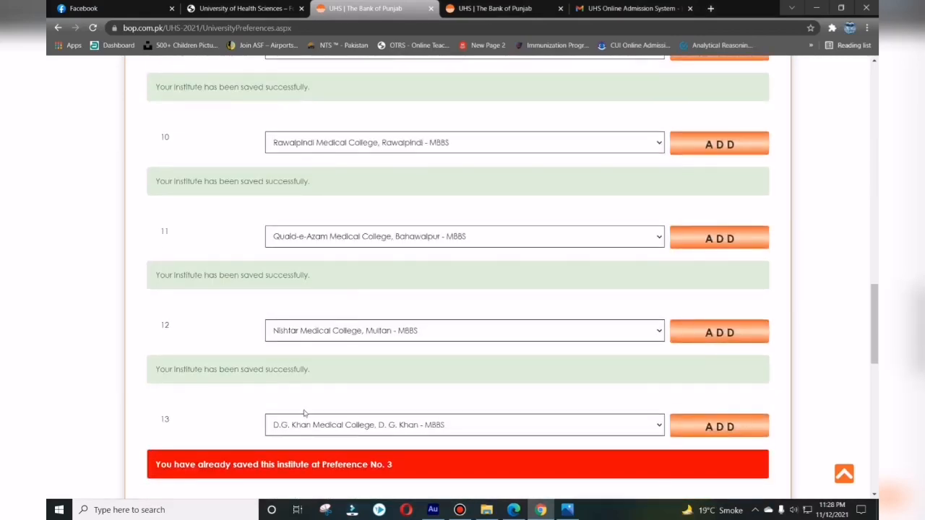
pyautogui.scroll(-1, 303, 414)
pyautogui.scroll(6, 266, 315)
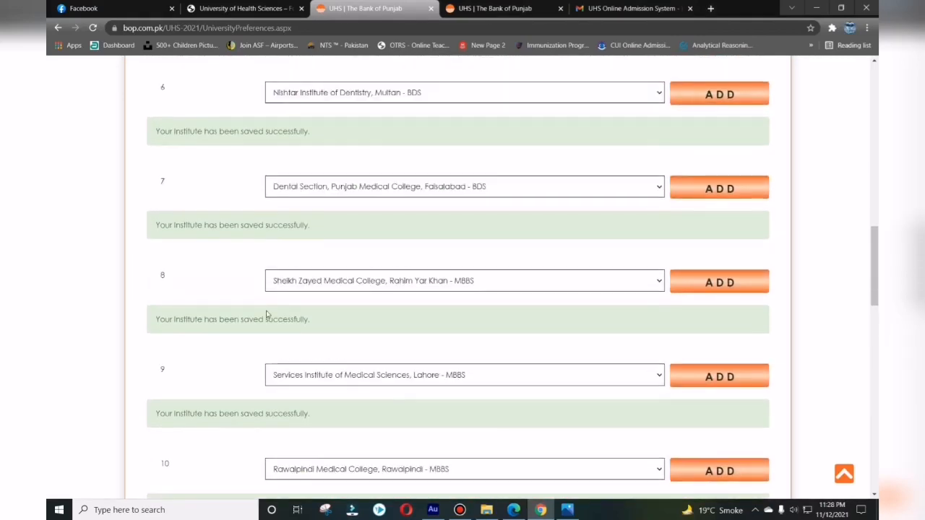
pyautogui.scroll(5, 266, 315)
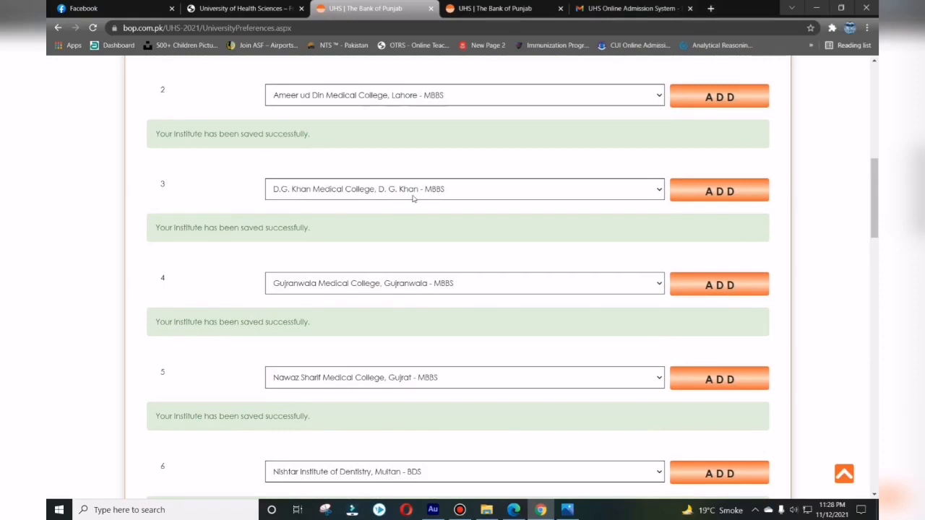
pyautogui.scroll(-5, 435, 274)
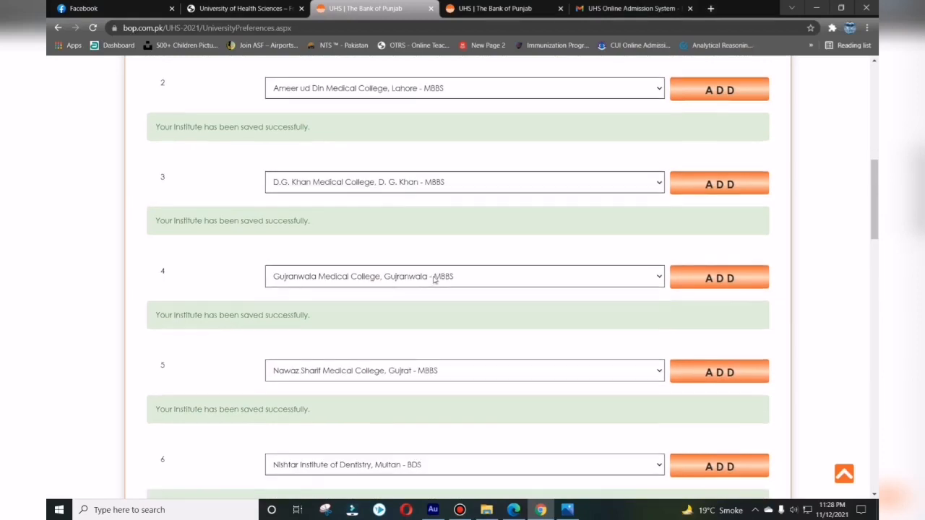
pyautogui.scroll(-8, 434, 279)
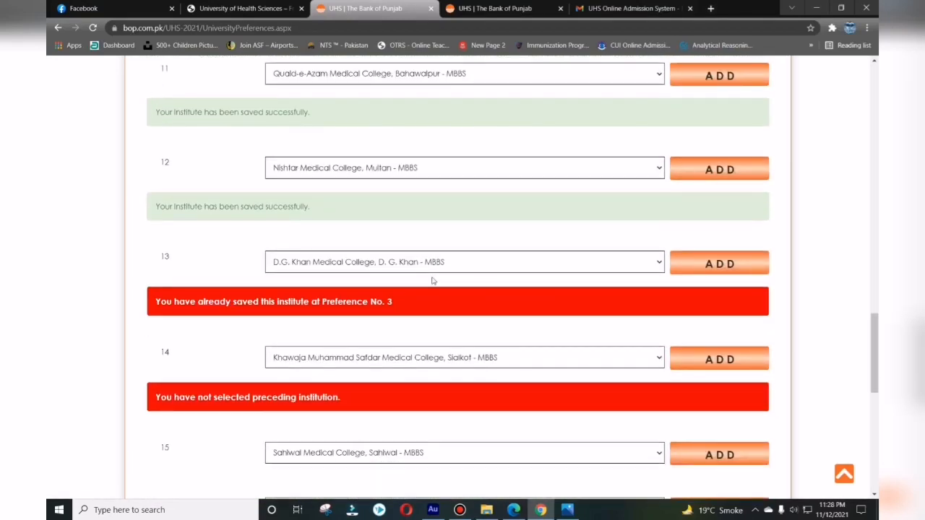
# Save Khawaja Muhammad Safdar Medical College as preference 13 and Sahiwal Medical College as 14
pyautogui.click(477, 267)
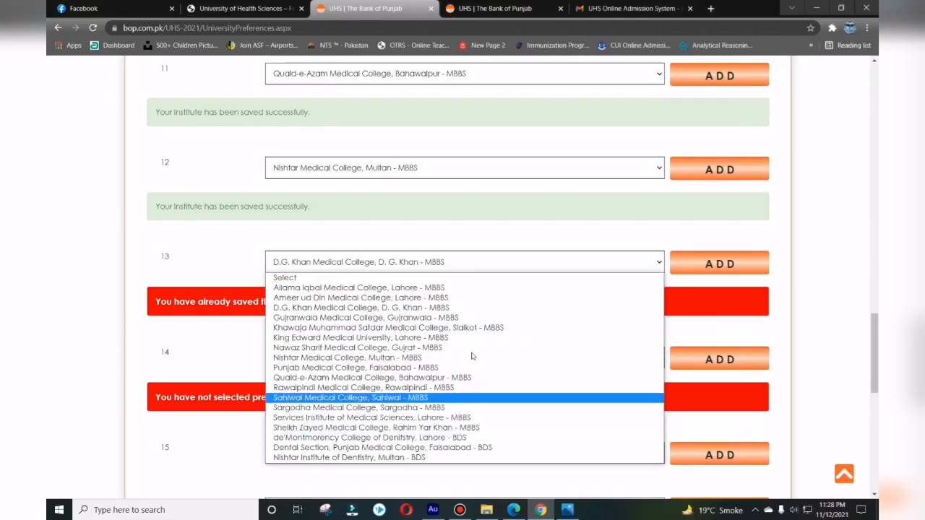
pyautogui.click(389, 328)
pyautogui.scroll(-2, 728, 262)
pyautogui.click(729, 153)
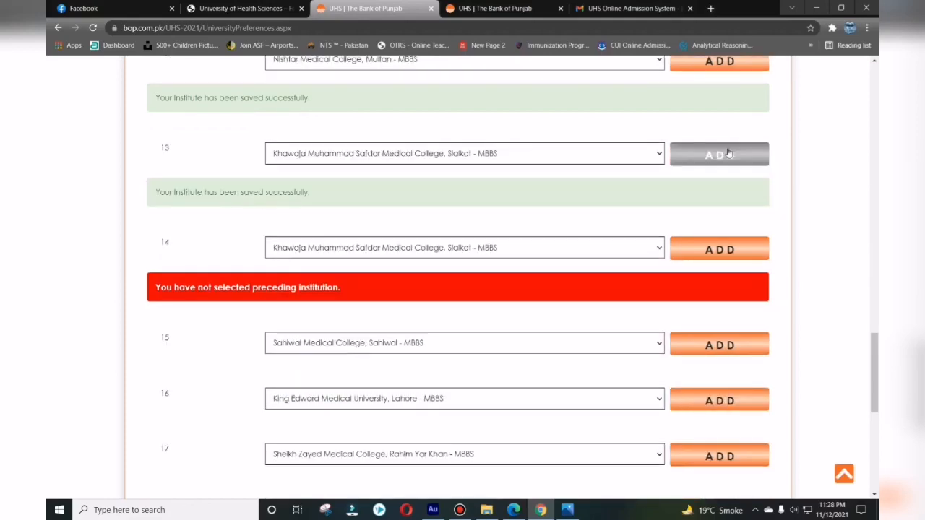
pyautogui.click(506, 250)
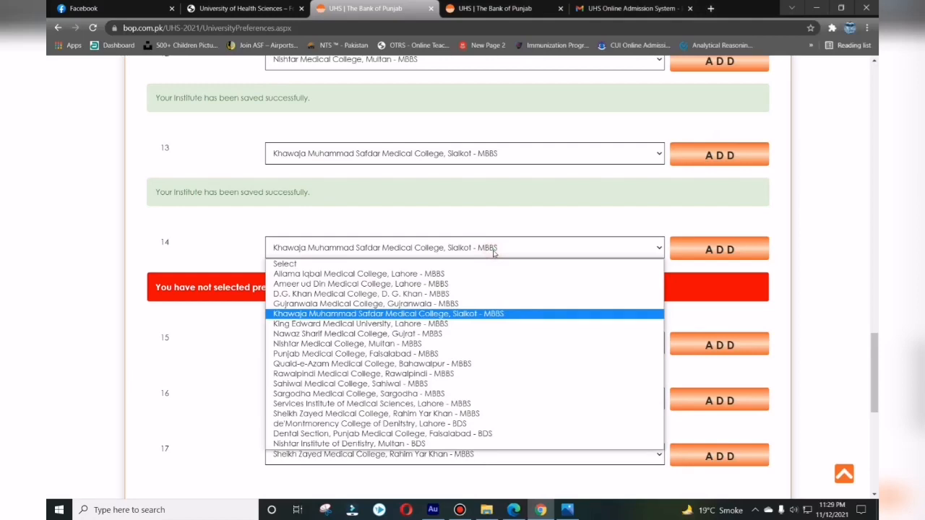
pyautogui.click(425, 383)
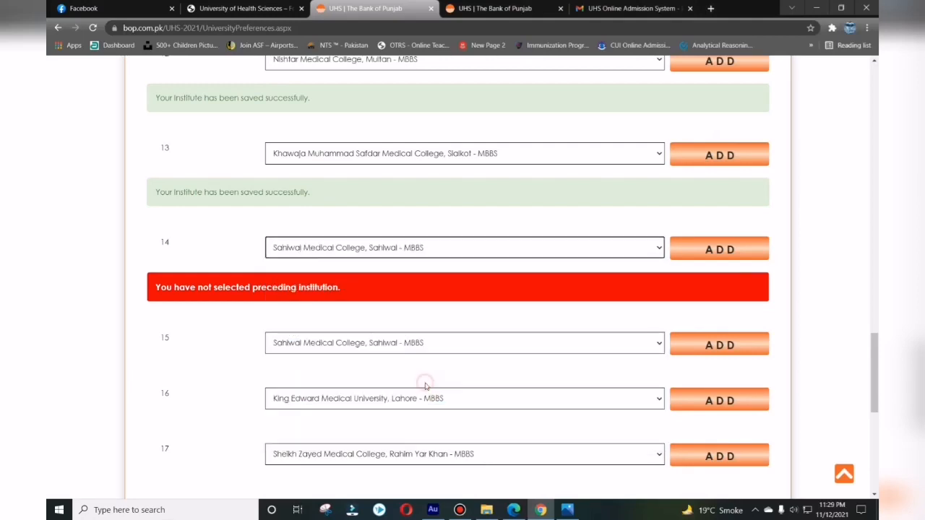
pyautogui.click(742, 251)
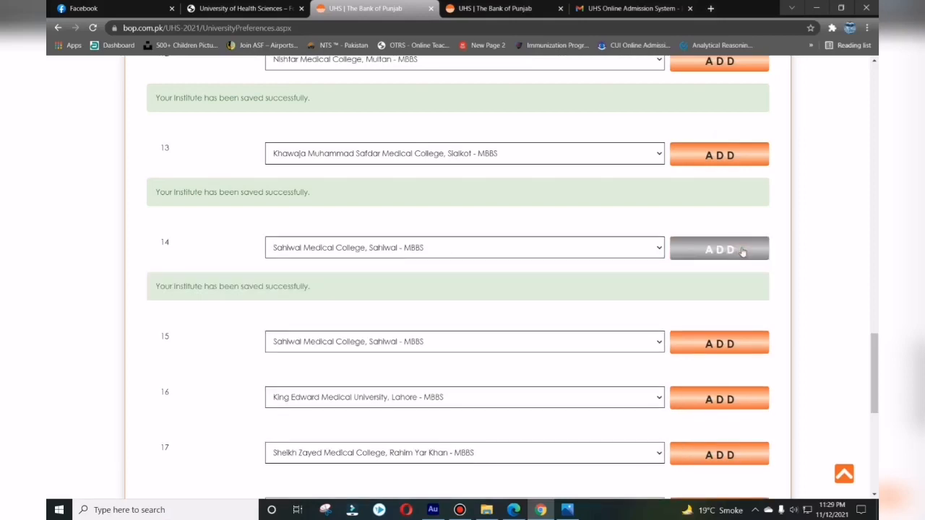
# Choose Services Institute of Medical Sciences for preference 15 and attempt to save it
pyautogui.scroll(-3, 455, 275)
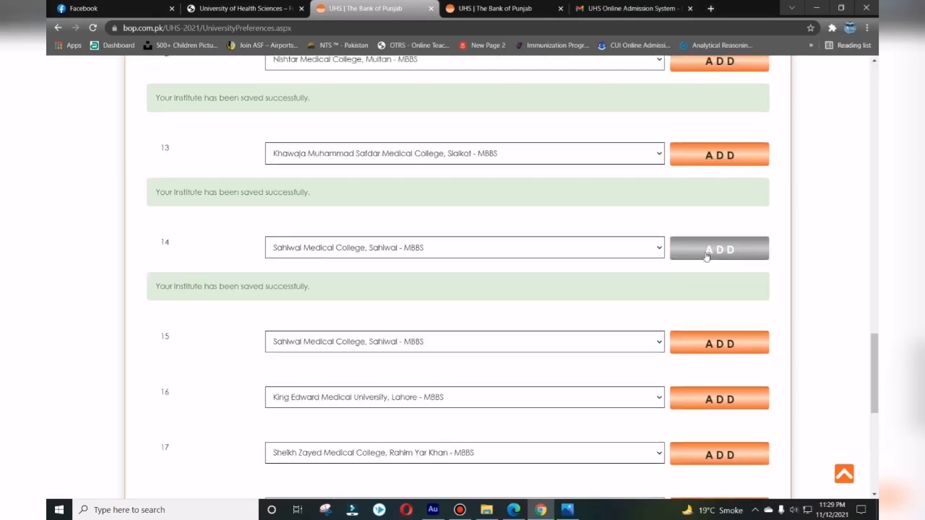
pyautogui.scroll(-3, 453, 275)
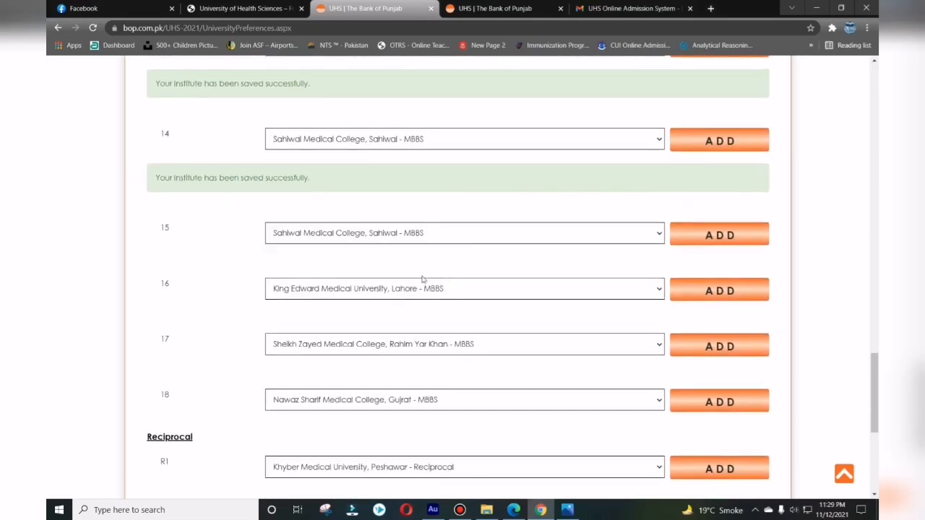
pyautogui.click(459, 235)
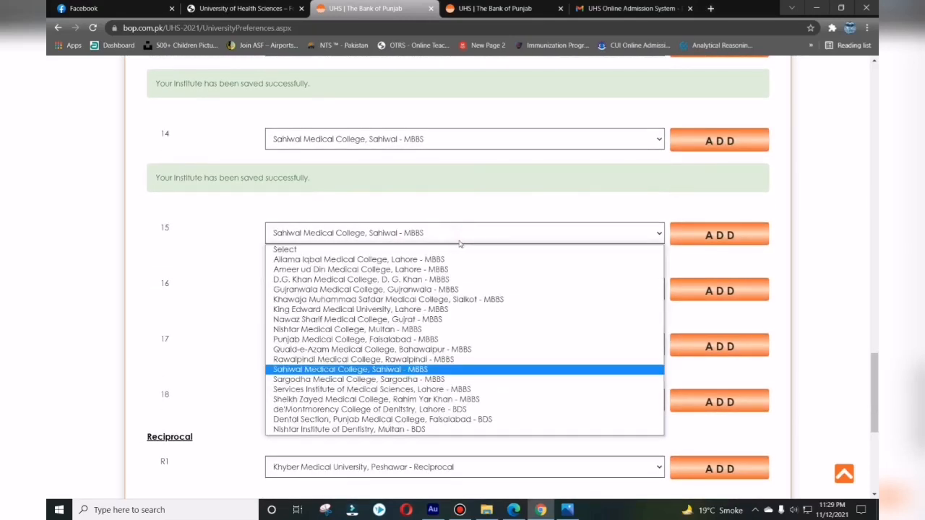
pyautogui.click(432, 389)
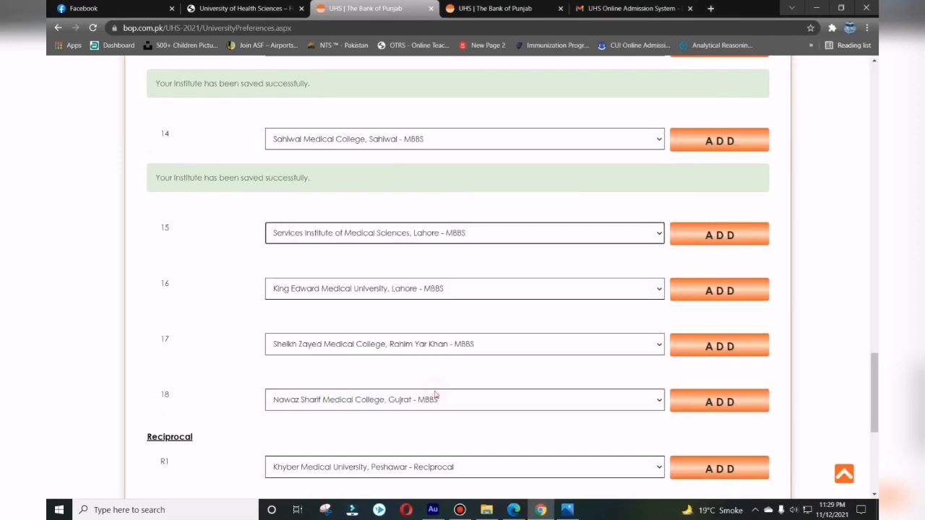
pyautogui.click(736, 246)
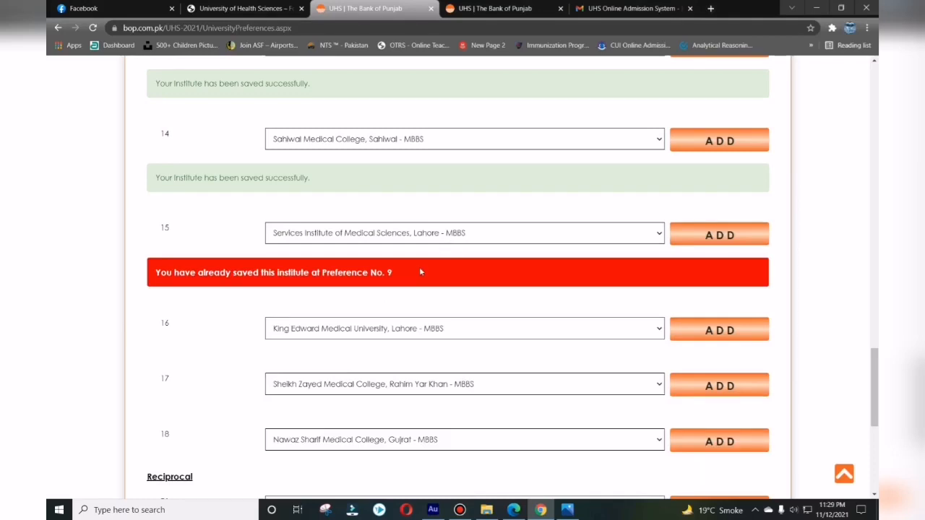
pyautogui.scroll(6, 489, 246)
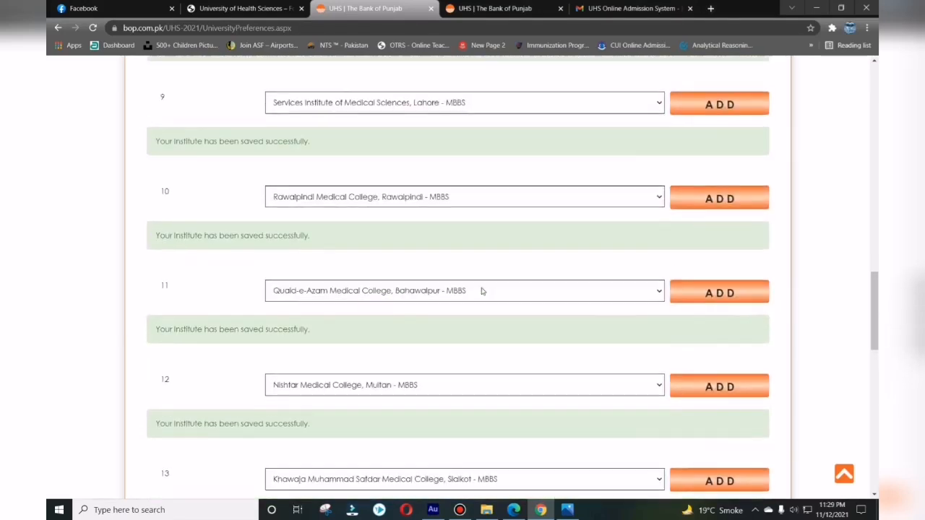
pyautogui.scroll(1, 482, 291)
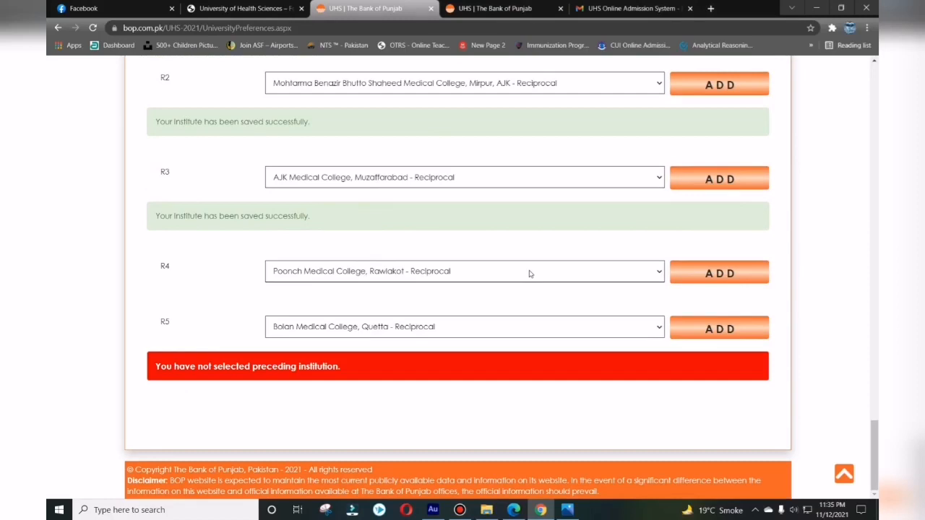
pyautogui.scroll(-1, 650, 303)
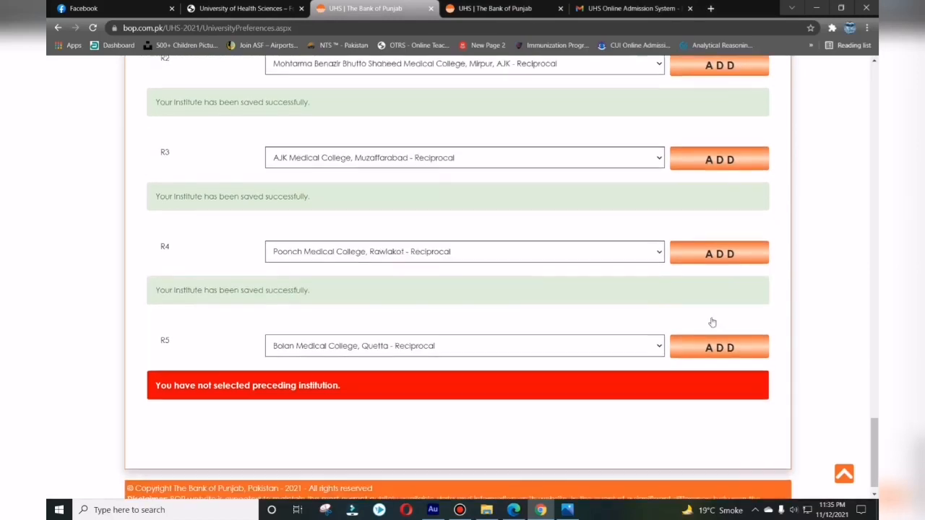
# Save Bolan Medical College, Quetta as R5 and continue to the submission page
pyautogui.click(732, 327)
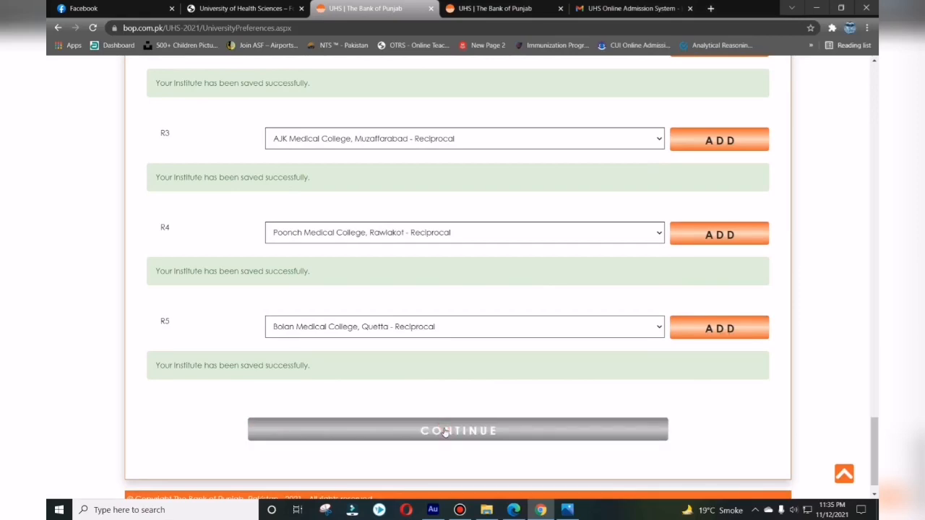
pyautogui.click(445, 431)
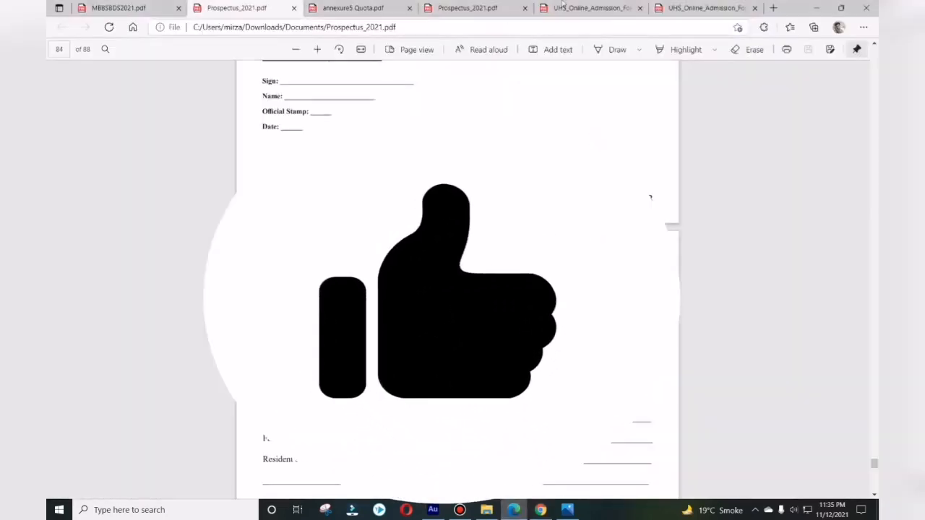
pyautogui.click(604, 6)
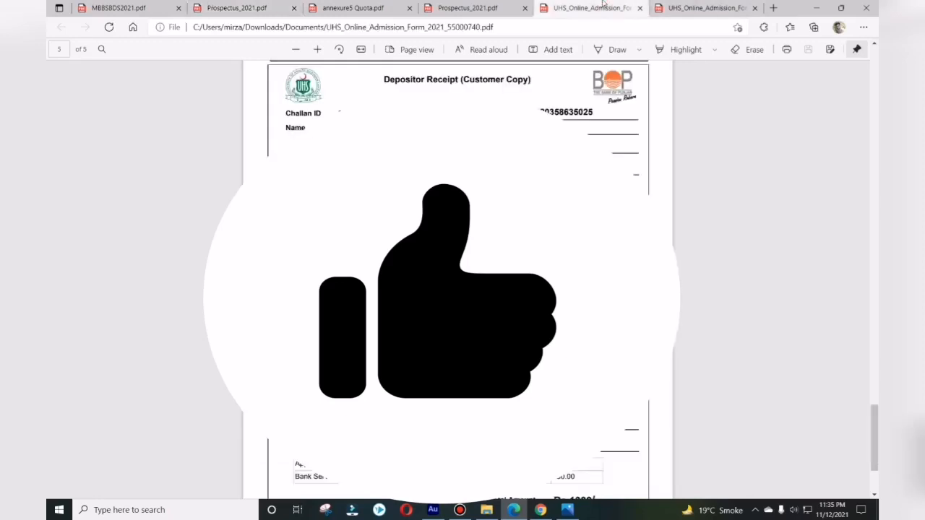
pyautogui.scroll(2, 601, 93)
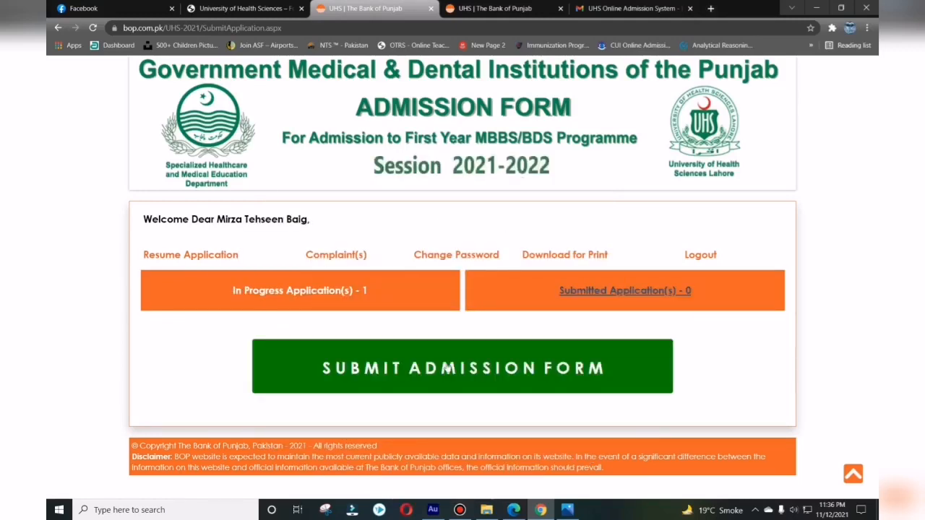
# Submit the admission form, agreeing to the declaration, then return to the admission portal tab
pyautogui.click(454, 374)
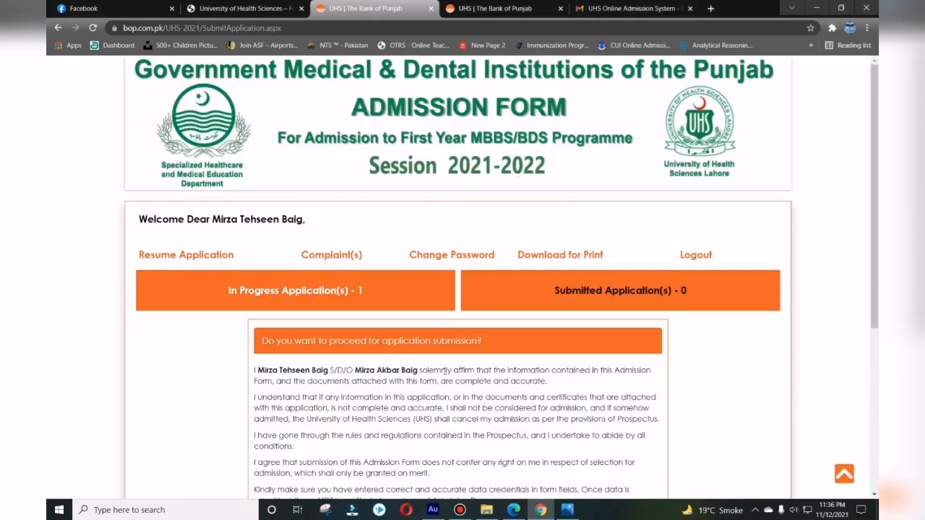
pyautogui.scroll(-4, 444, 371)
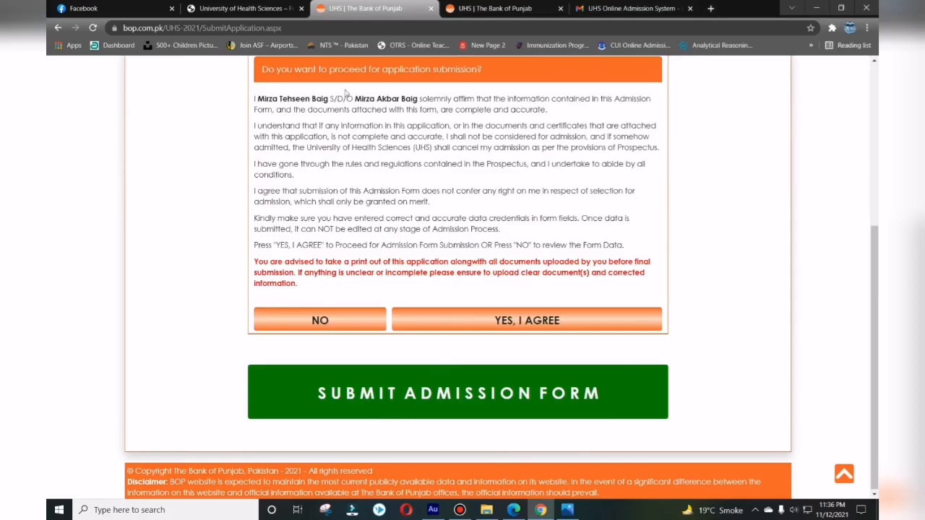
pyautogui.scroll(2, 345, 94)
pyautogui.scroll(-1, 187, 232)
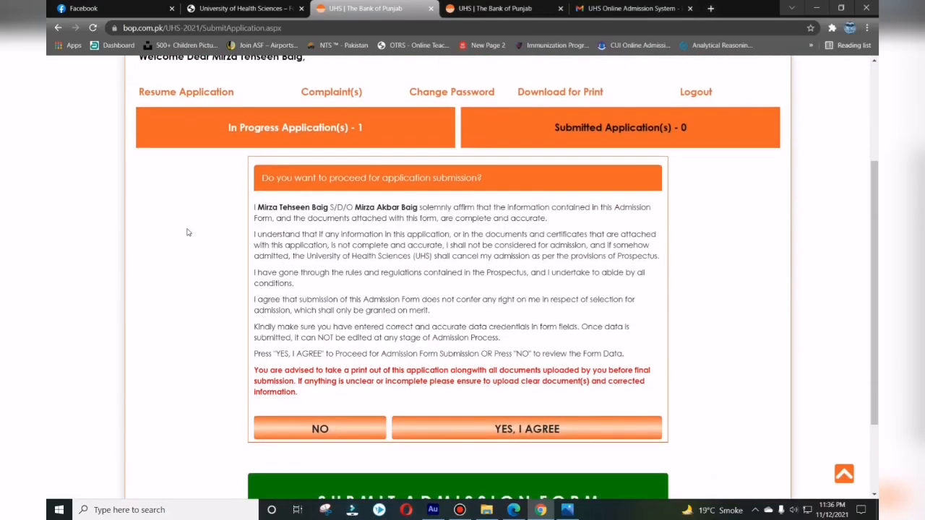
pyautogui.scroll(-2, 333, 256)
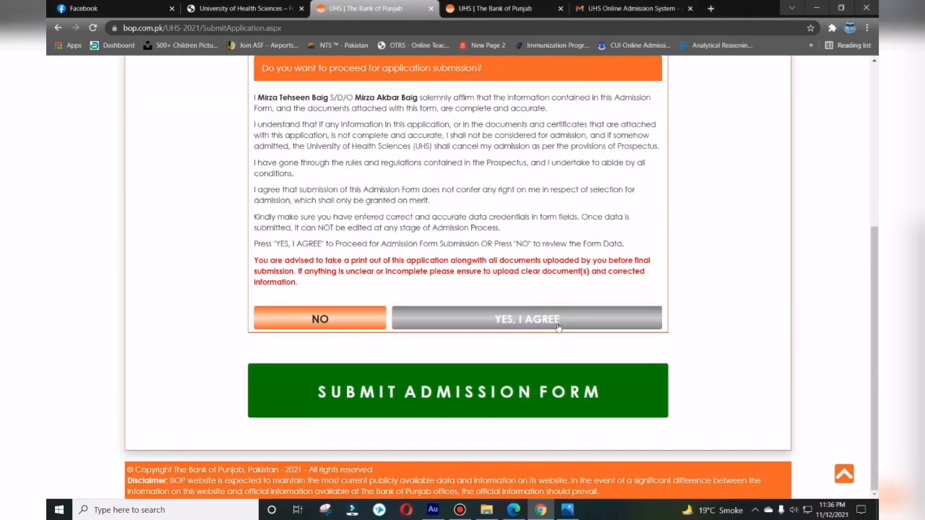
pyautogui.click(530, 321)
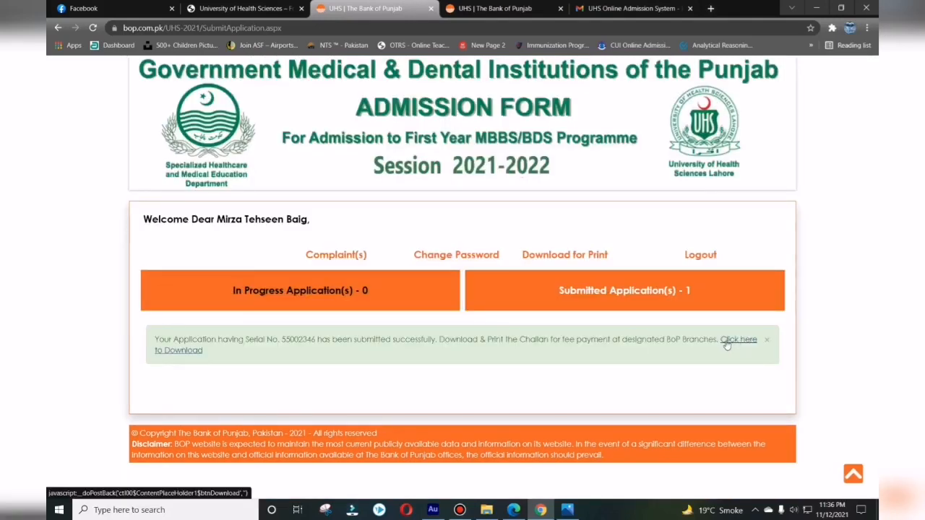
pyautogui.click(231, 8)
pyautogui.click(347, 6)
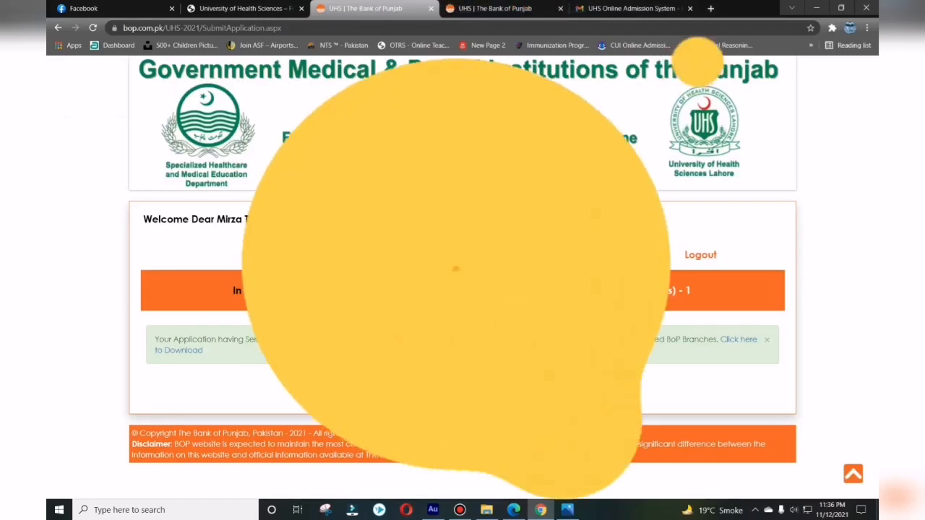
# View the admission form PDFs with the fee challan, ending on Prospectus_2021.pdf page 84
pyautogui.click(513, 509)
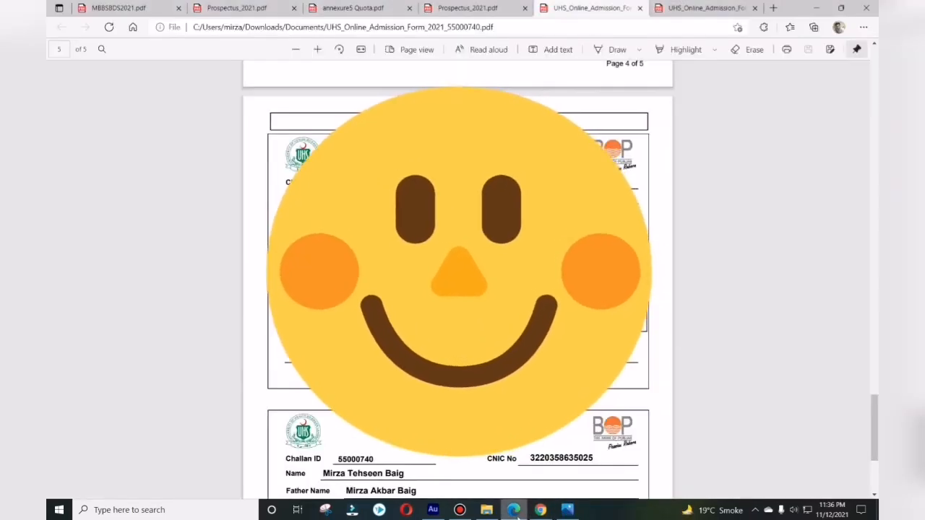
pyautogui.click(673, 7)
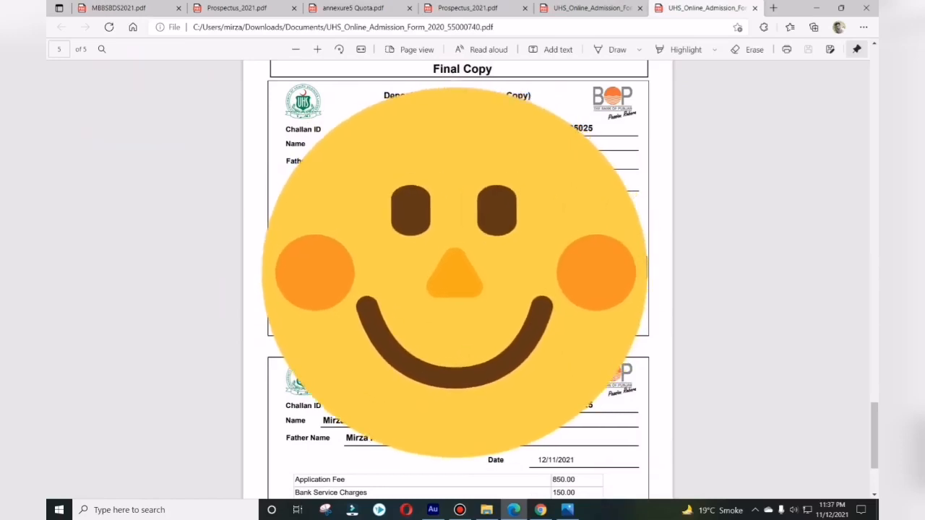
pyautogui.click(144, 10)
pyautogui.click(259, 10)
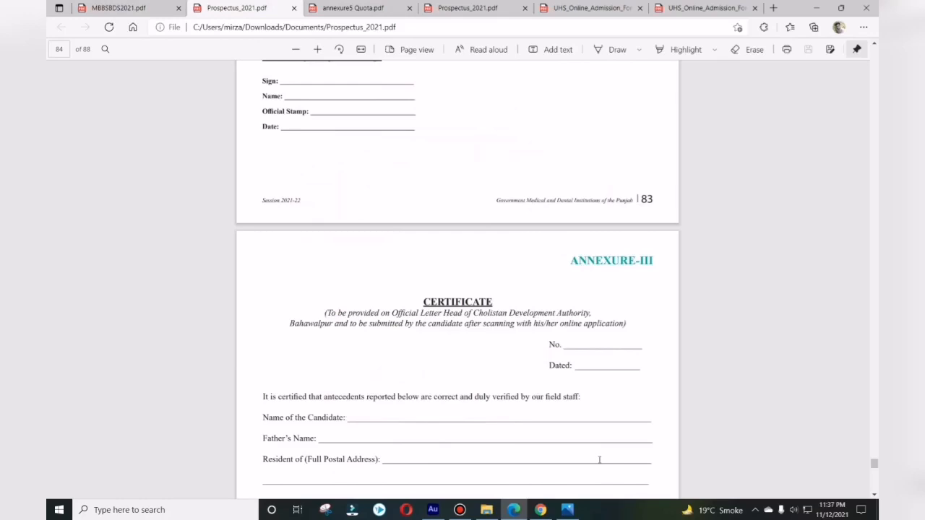
# Minimise all windows to the desktop and refresh it twice from its context menu
pyautogui.click(878, 515)
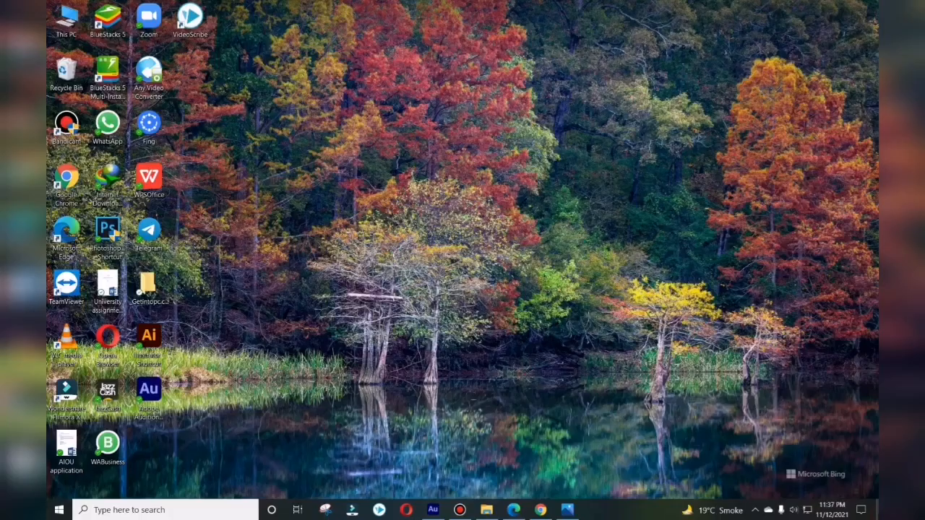
pyautogui.rightClick(430, 189)
pyautogui.click(456, 218)
pyautogui.rightClick(459, 220)
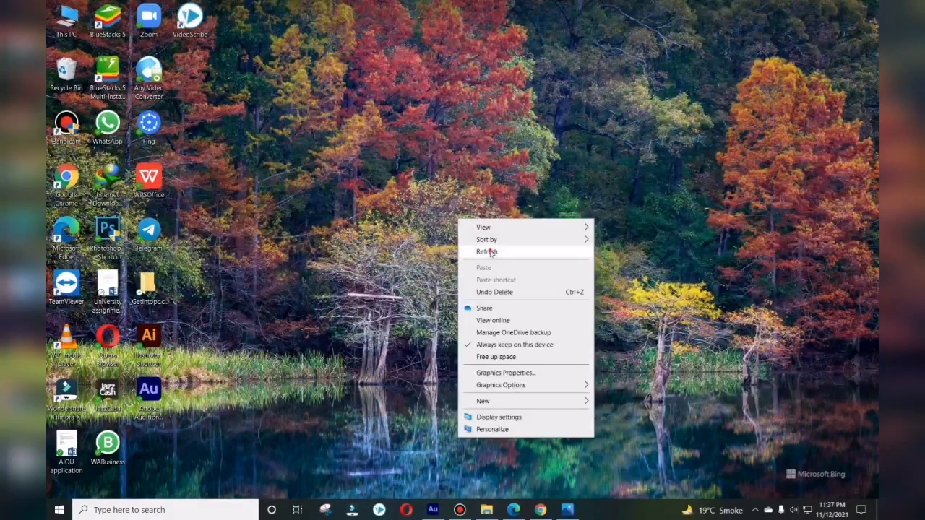
pyautogui.click(490, 252)
pyautogui.rightClick(319, 94)
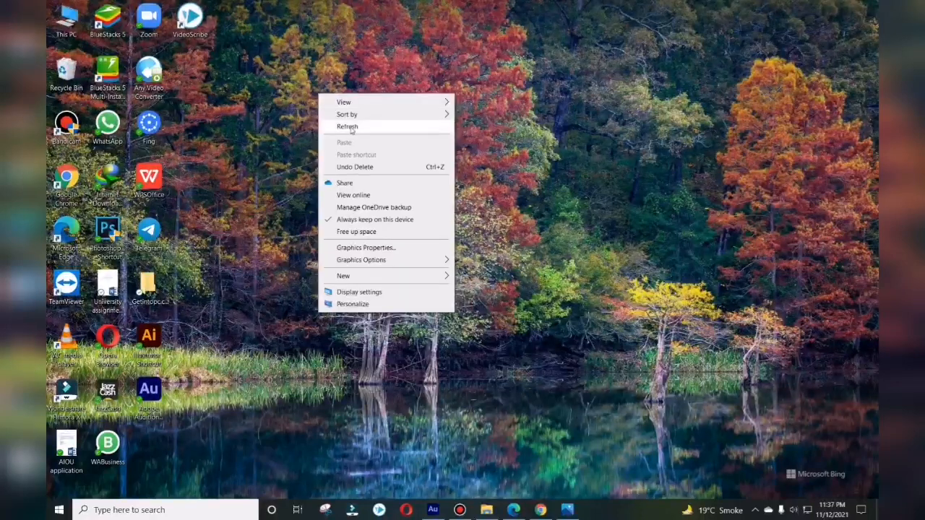